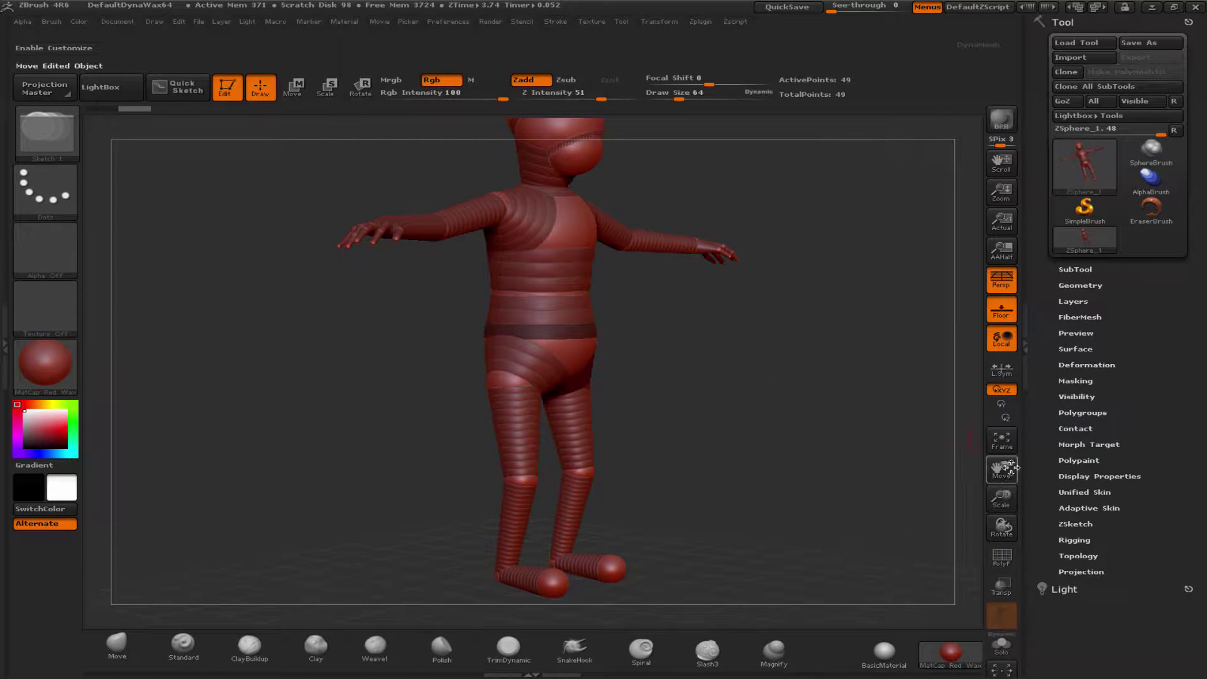
Turn the humanoid armature to a front view and preview it as an adaptive skin mesh.
{"action": "left_click_drag", "start_coordinate": [838, 398], "coordinate": [823, 443]}
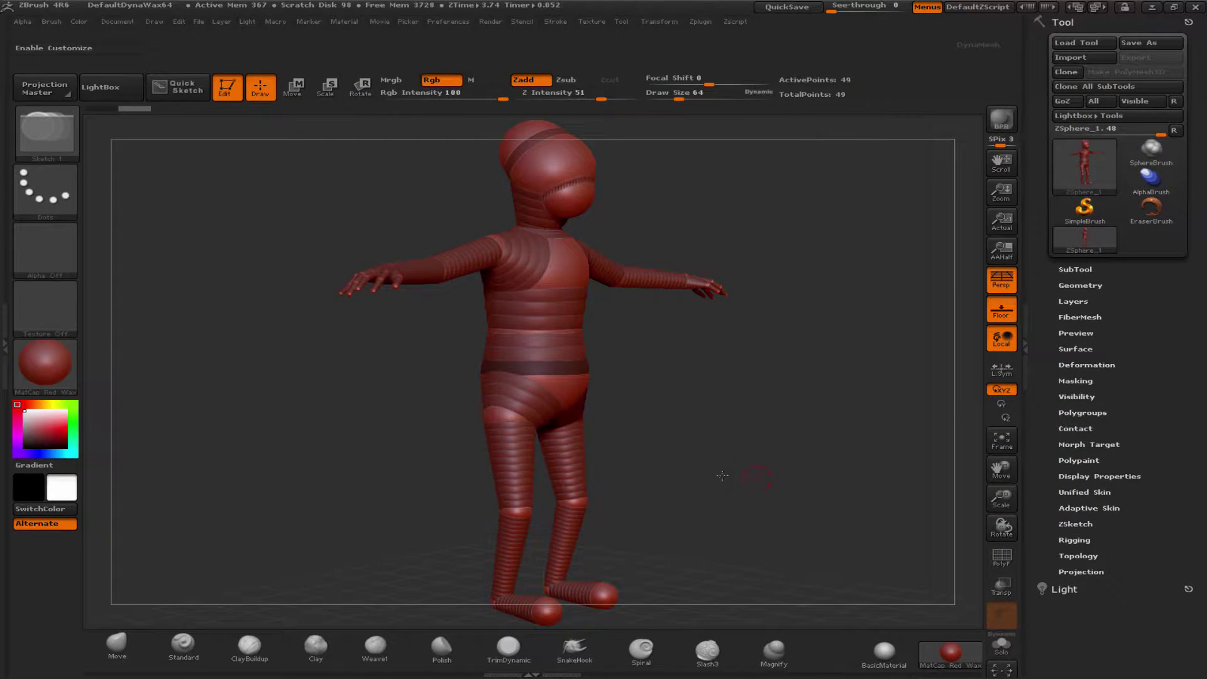
{"action": "left_click_drag", "start_coordinate": [722, 476], "coordinate": [730, 443]}
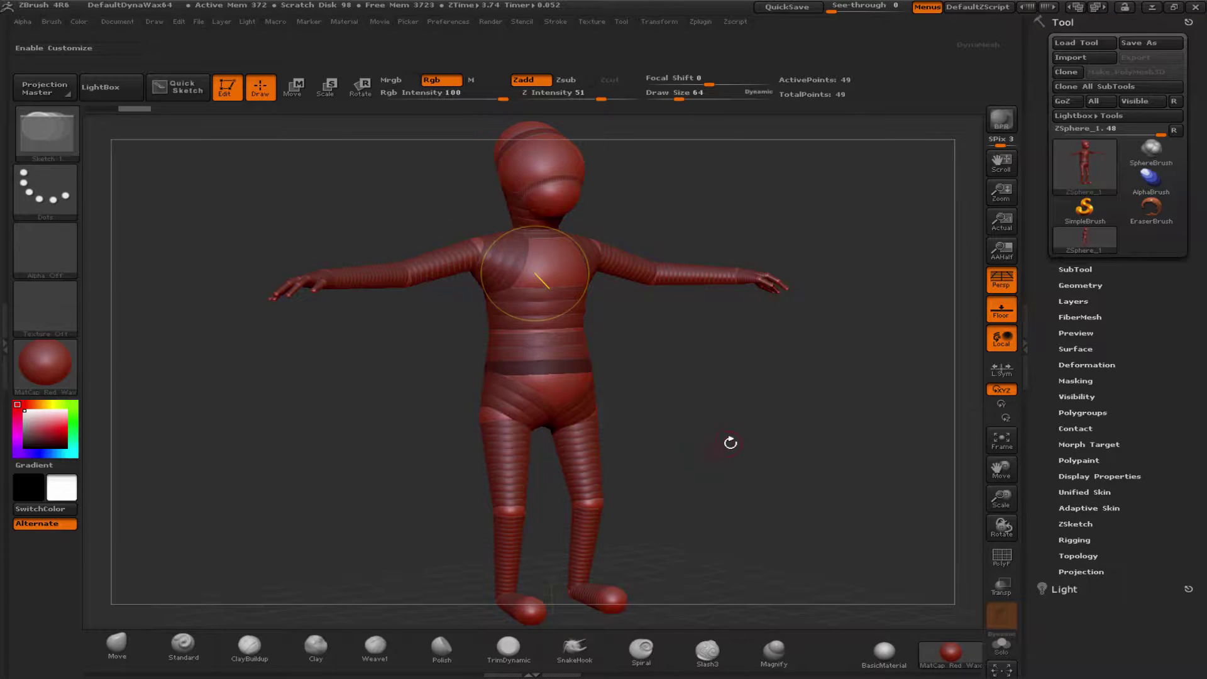
{"action": "mouse_move", "coordinate": [729, 434]}
{"action": "left_mouse_down"}
{"action": "mouse_move", "coordinate": [705, 424]}
{"action": "mouse_move", "coordinate": [757, 414]}
{"action": "mouse_move", "coordinate": [744, 389]}
{"action": "mouse_move", "coordinate": [711, 388]}
{"action": "mouse_move", "coordinate": [725, 475]}
{"action": "mouse_move", "coordinate": [673, 325]}
{"action": "mouse_move", "coordinate": [723, 337]}
{"action": "mouse_move", "coordinate": [760, 291]}
{"action": "left_mouse_up"}
{"action": "key", "text": "alt"}
{"action": "key", "text": "a"}
Rotate the skin preview, return to the ZSpheres, and turn the figure to a side view.
{"action": "mouse_move", "coordinate": [725, 337]}
{"action": "left_mouse_down"}
{"action": "mouse_move", "coordinate": [697, 327]}
{"action": "mouse_move", "coordinate": [572, 468]}
{"action": "left_mouse_up"}
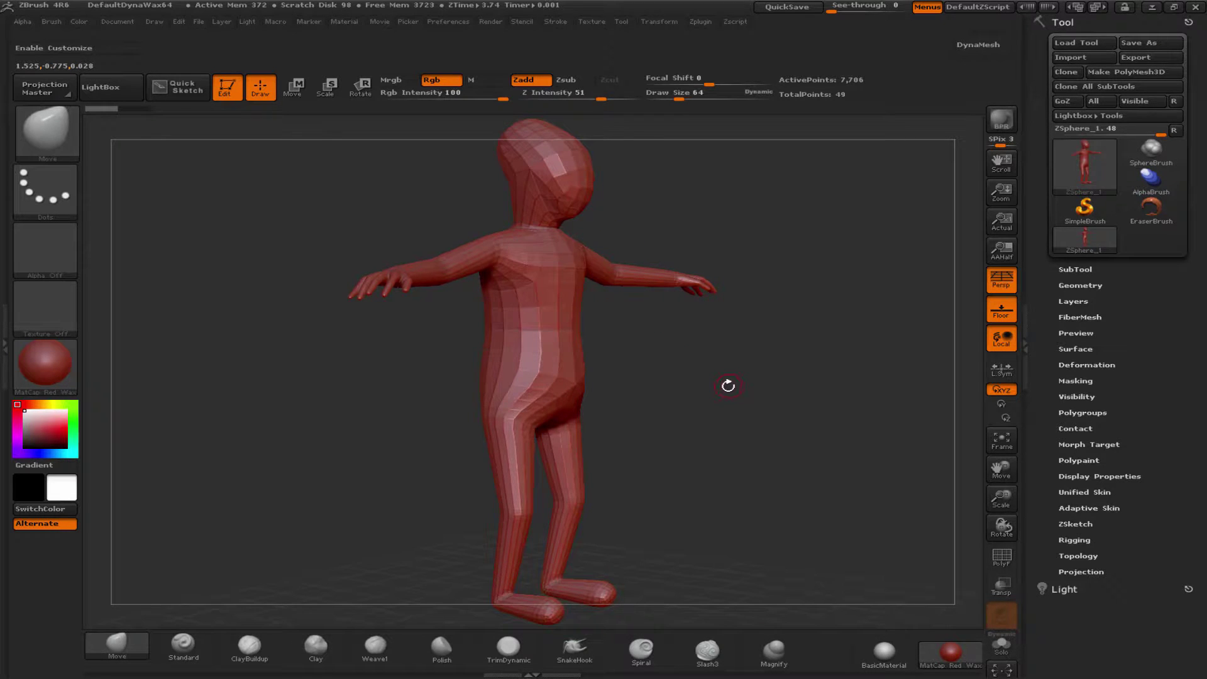
{"action": "key", "text": "a"}
{"action": "mouse_move", "coordinate": [720, 367]}
{"action": "left_mouse_down"}
{"action": "mouse_move", "coordinate": [776, 377]}
{"action": "mouse_move", "coordinate": [800, 358]}
{"action": "mouse_move", "coordinate": [739, 356]}
{"action": "mouse_move", "coordinate": [757, 382]}
{"action": "mouse_move", "coordinate": [804, 343]}
{"action": "mouse_move", "coordinate": [764, 334]}
{"action": "mouse_move", "coordinate": [953, 466]}
{"action": "left_mouse_up"}
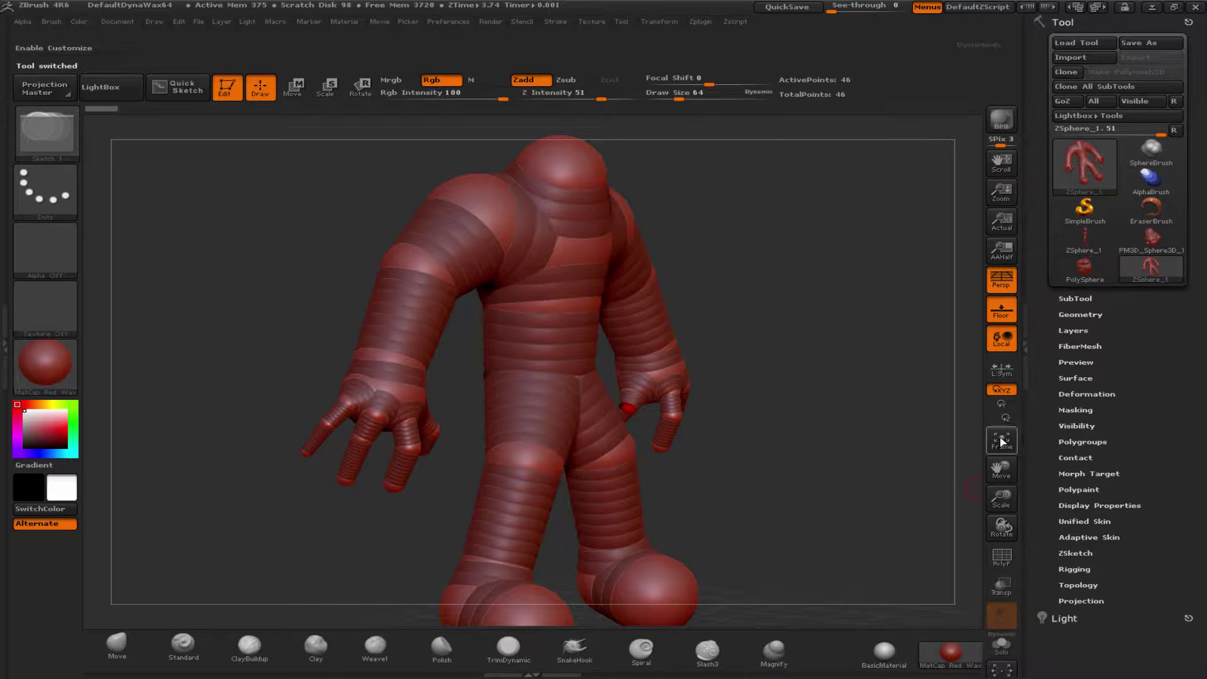
Frame the heavy figure and, in Move mode, try bending the forearm ZSphere, then undo it.
{"action": "left_click", "coordinate": [1002, 442]}
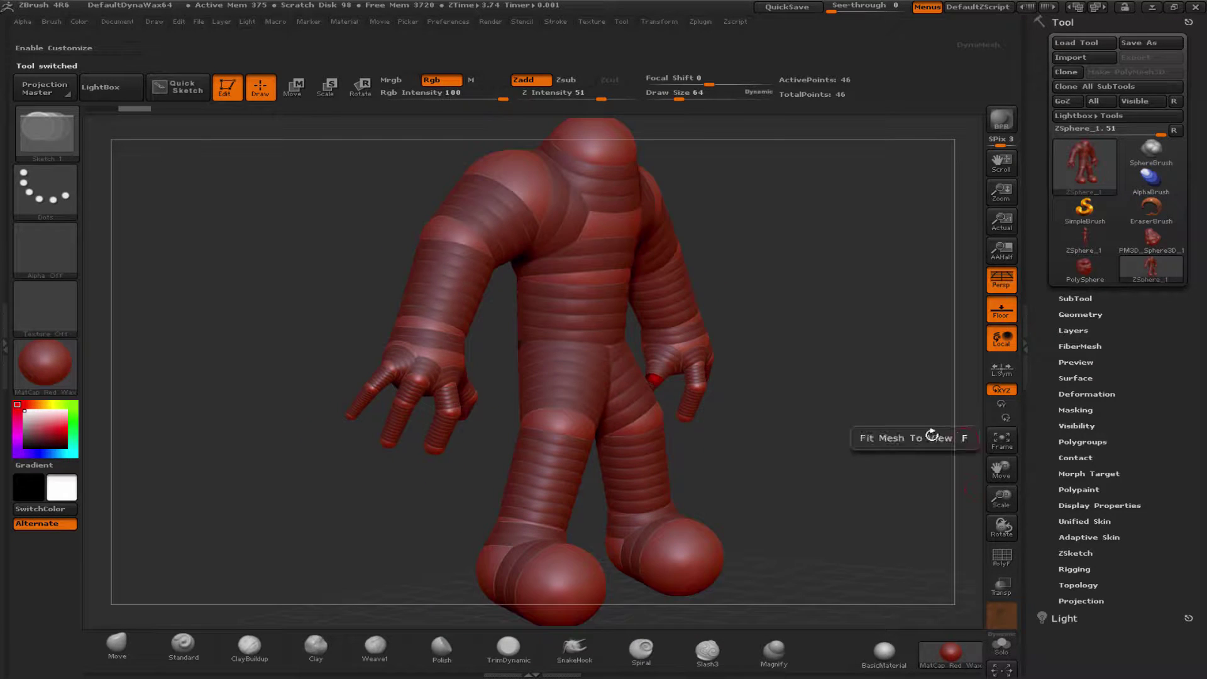
{"action": "mouse_move", "coordinate": [805, 376]}
{"action": "left_mouse_down"}
{"action": "mouse_move", "coordinate": [536, 379]}
{"action": "mouse_move", "coordinate": [724, 341]}
{"action": "mouse_move", "coordinate": [694, 333]}
{"action": "left_mouse_up"}
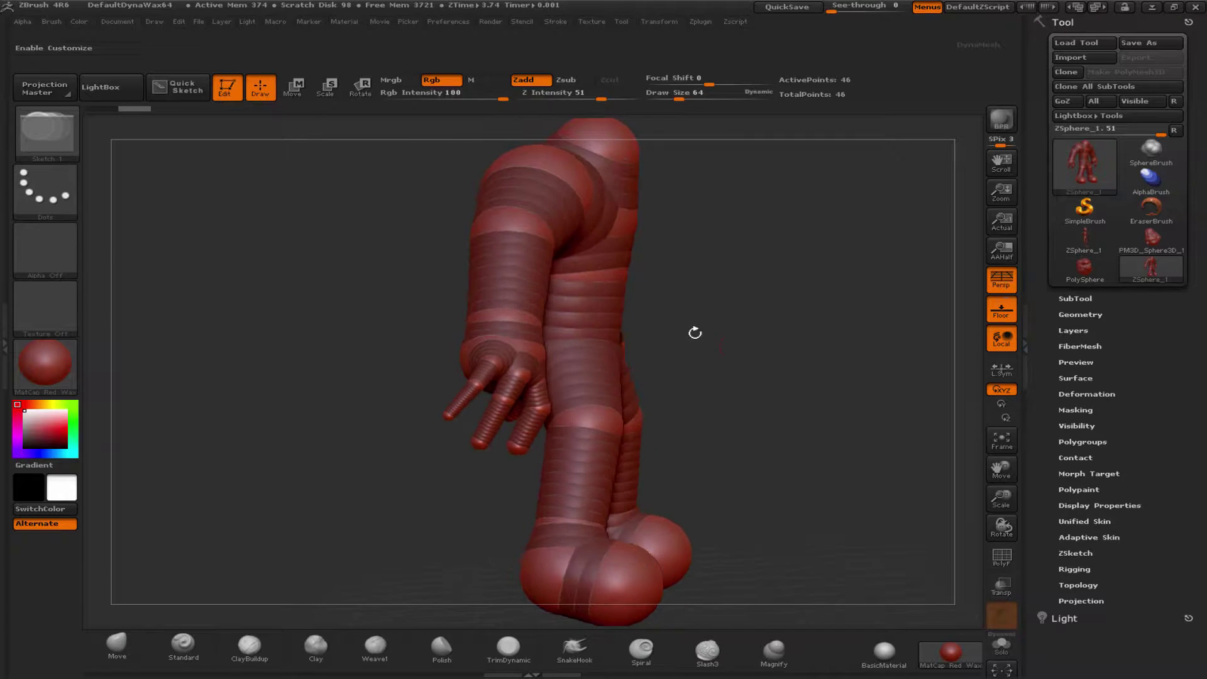
{"action": "left_click", "coordinate": [293, 88]}
{"action": "left_click_drag", "start_coordinate": [507, 237], "coordinate": [534, 250]}
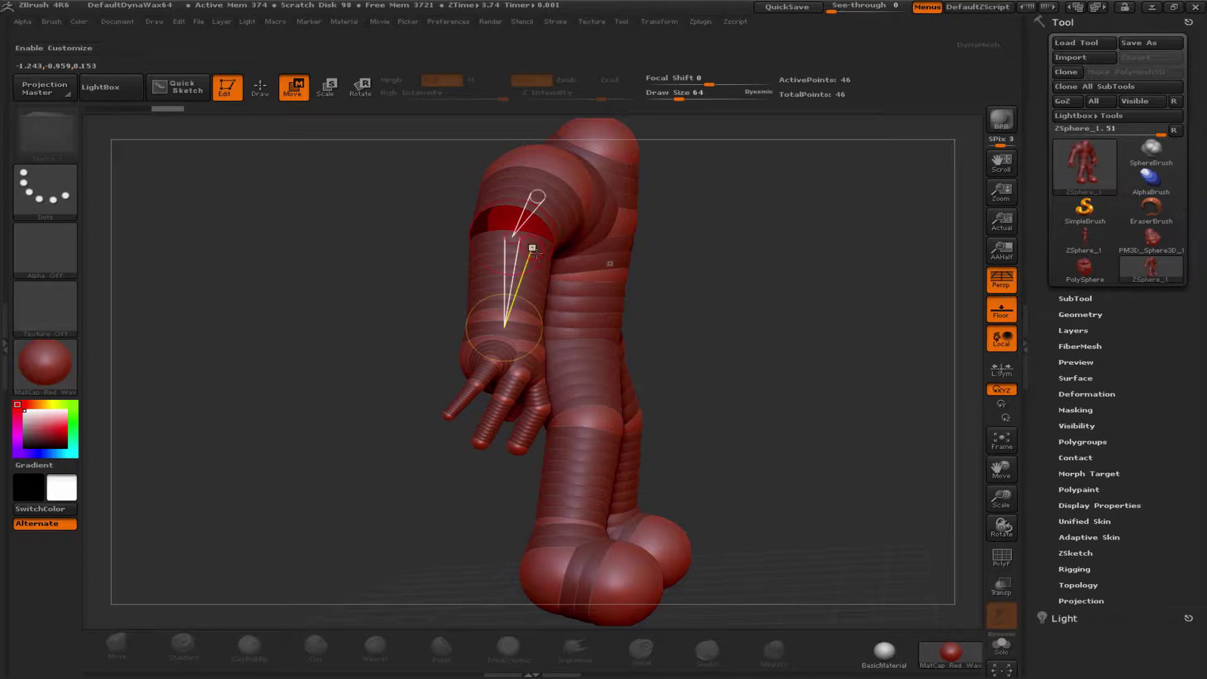
{"action": "left_click_drag", "start_coordinate": [503, 322], "coordinate": [500, 378]}
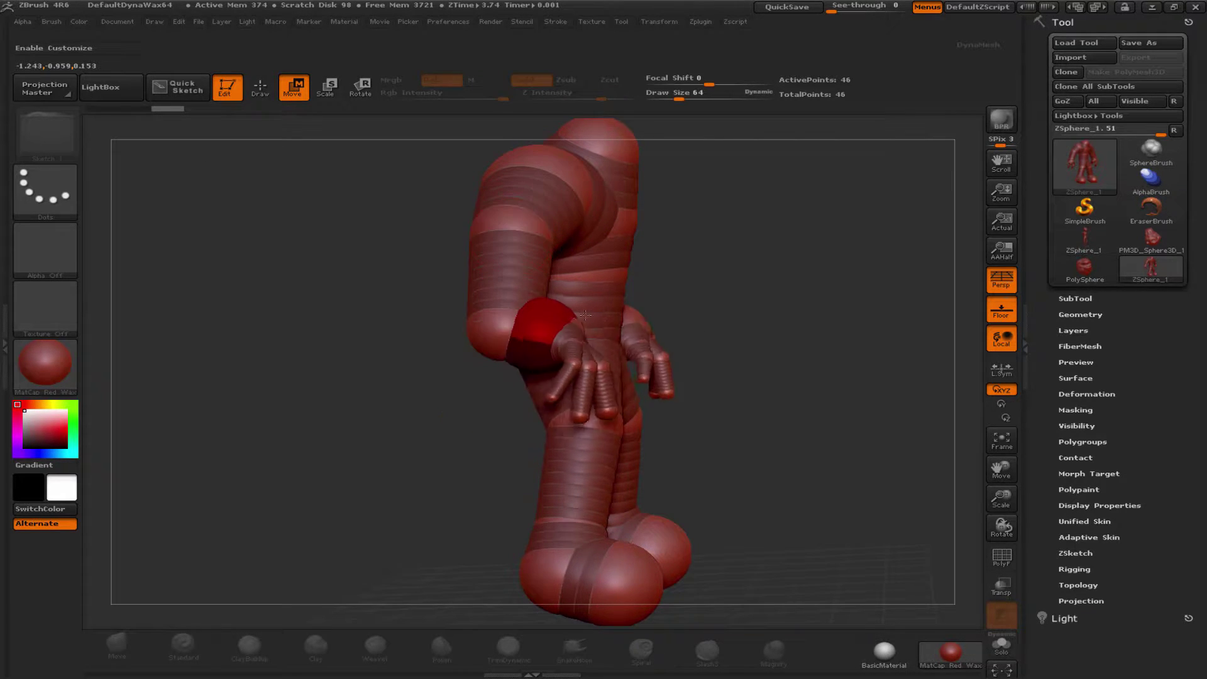
{"action": "key", "text": "ctrl+z"}
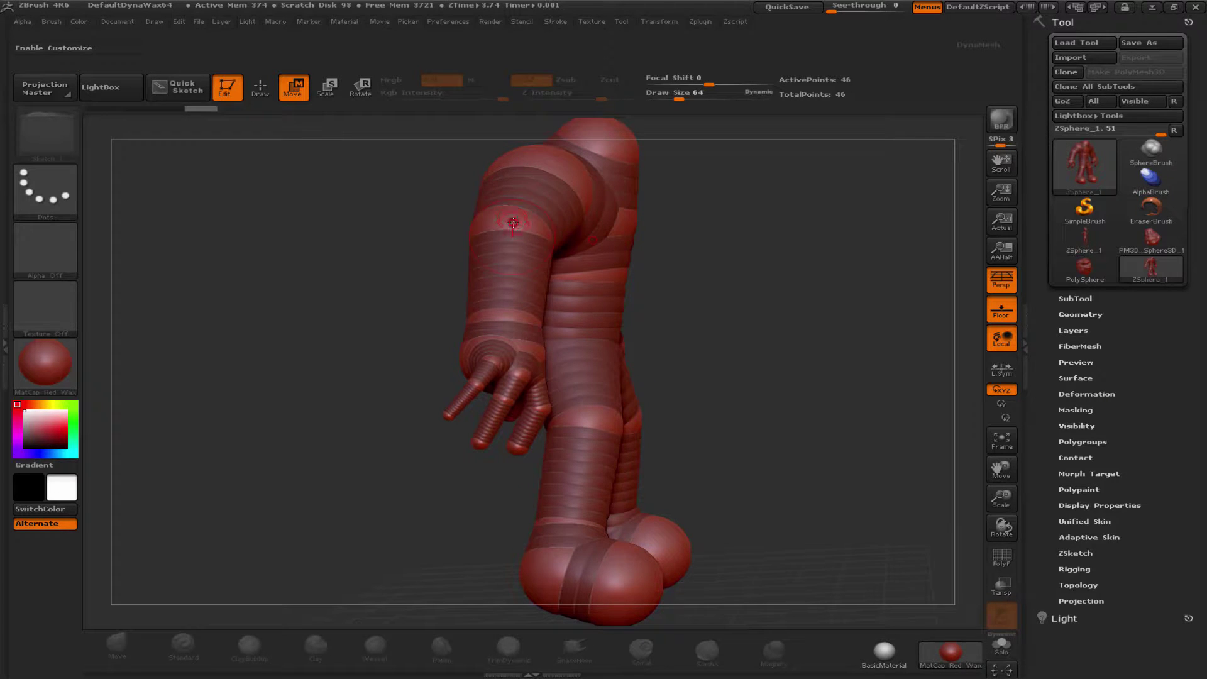
Raise the arm by moving the upper-arm ZSpheres, then preview the figure's skin from the front.
{"action": "left_click_drag", "start_coordinate": [538, 196], "coordinate": [440, 239]}
{"action": "mouse_move", "coordinate": [727, 295]}
{"action": "left_mouse_down"}
{"action": "mouse_move", "coordinate": [794, 291]}
{"action": "mouse_move", "coordinate": [598, 178]}
{"action": "mouse_move", "coordinate": [608, 164]}
{"action": "mouse_move", "coordinate": [687, 188]}
{"action": "mouse_move", "coordinate": [486, 125]}
{"action": "mouse_move", "coordinate": [203, 261]}
{"action": "mouse_move", "coordinate": [649, 168]}
{"action": "mouse_move", "coordinate": [629, 164]}
{"action": "left_mouse_up"}
{"action": "mouse_move", "coordinate": [723, 350]}
{"action": "left_mouse_down"}
{"action": "mouse_move", "coordinate": [701, 381]}
{"action": "mouse_move", "coordinate": [731, 370]}
{"action": "left_mouse_up"}
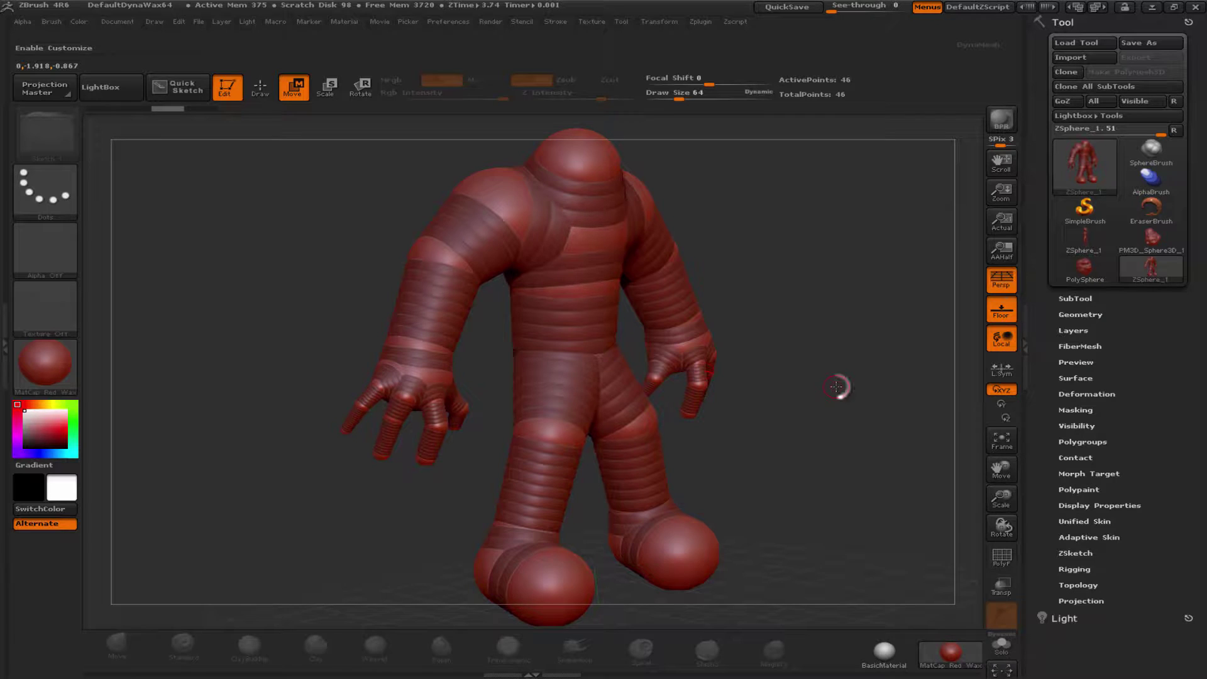
{"action": "left_click_drag", "start_coordinate": [832, 335], "coordinate": [742, 321]}
{"action": "key", "text": "a"}
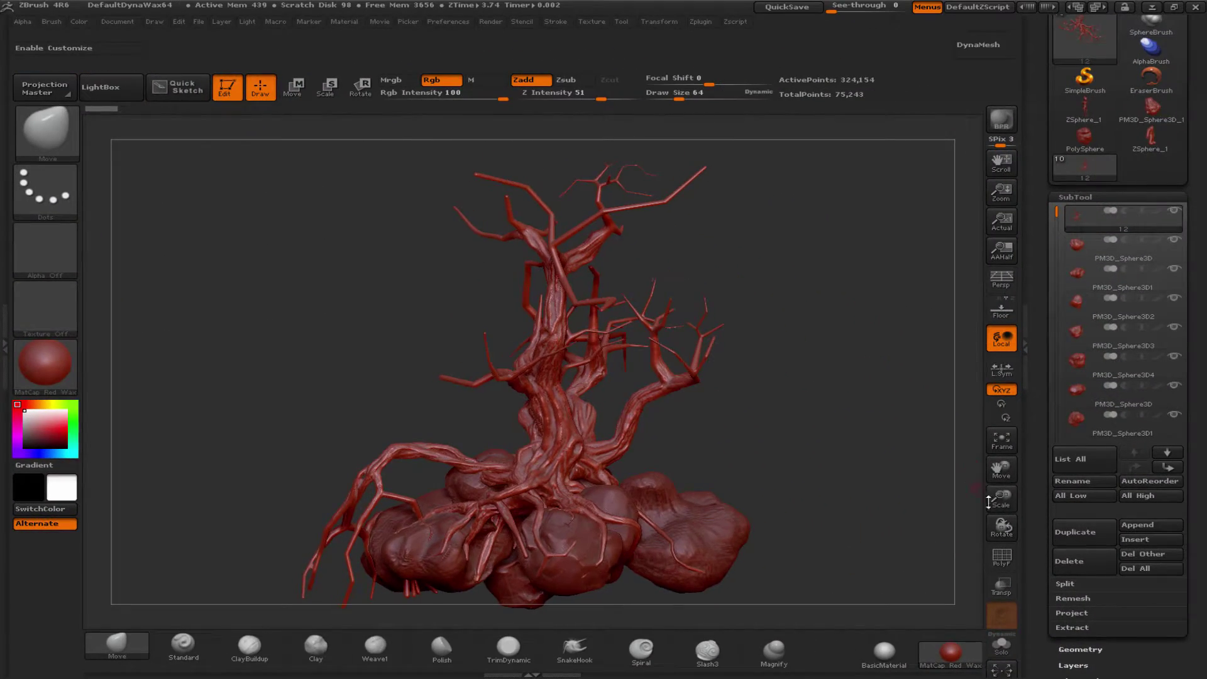
Zoom in on the tree's skin preview and rotate it to inspect different sides.
{"action": "mouse_move", "coordinate": [1001, 503]}
{"action": "left_mouse_down"}
{"action": "mouse_move", "coordinate": [1001, 552]}
{"action": "mouse_move", "coordinate": [774, 531]}
{"action": "left_mouse_up"}
{"action": "left_click_drag", "start_coordinate": [650, 431], "coordinate": [780, 434]}
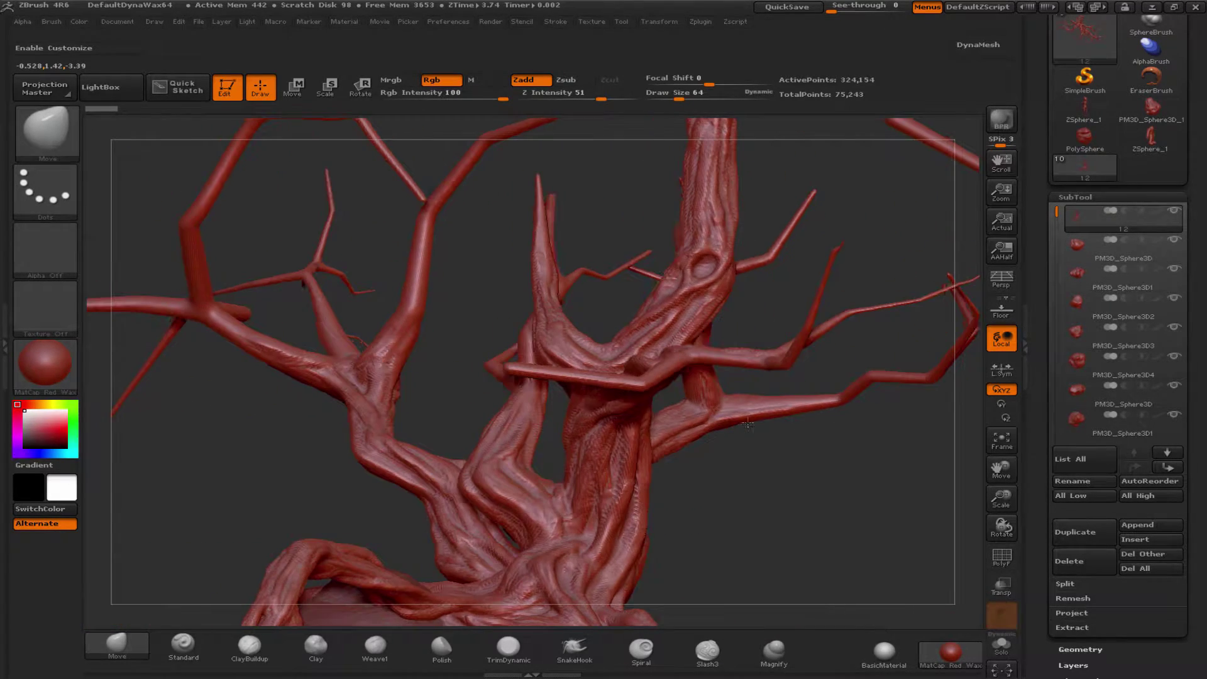
{"action": "left_click_drag", "start_coordinate": [1002, 498], "coordinate": [1004, 476]}
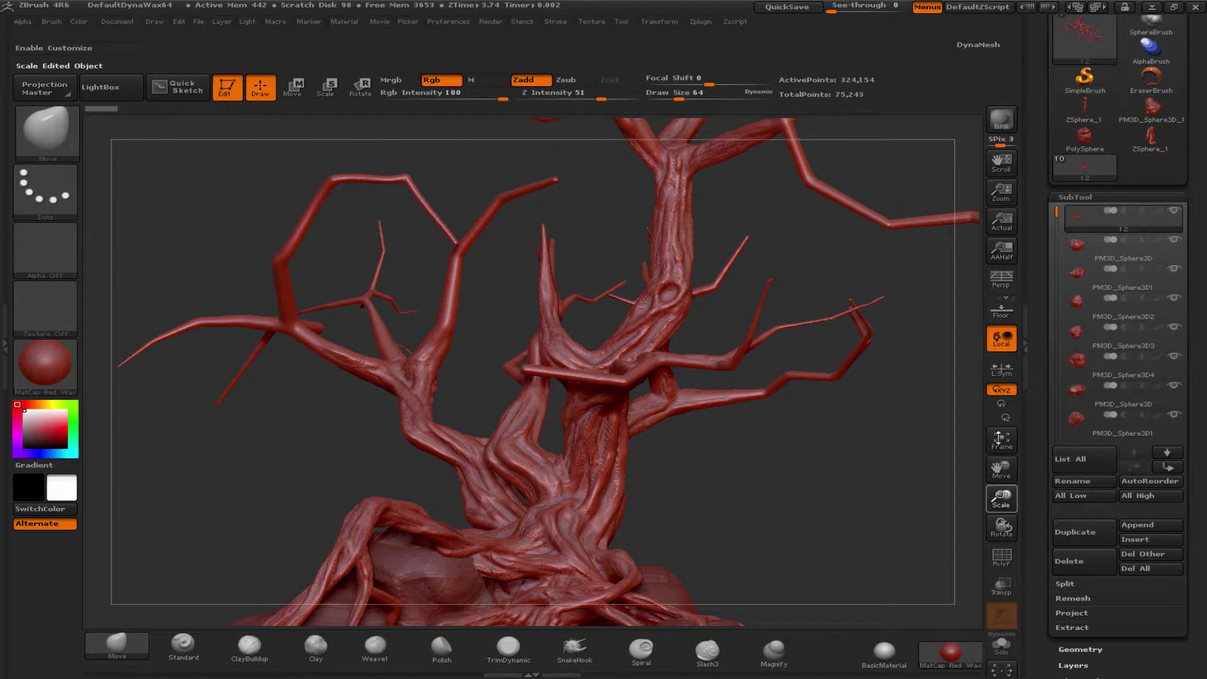
{"action": "left_click_drag", "start_coordinate": [654, 440], "coordinate": [625, 443]}
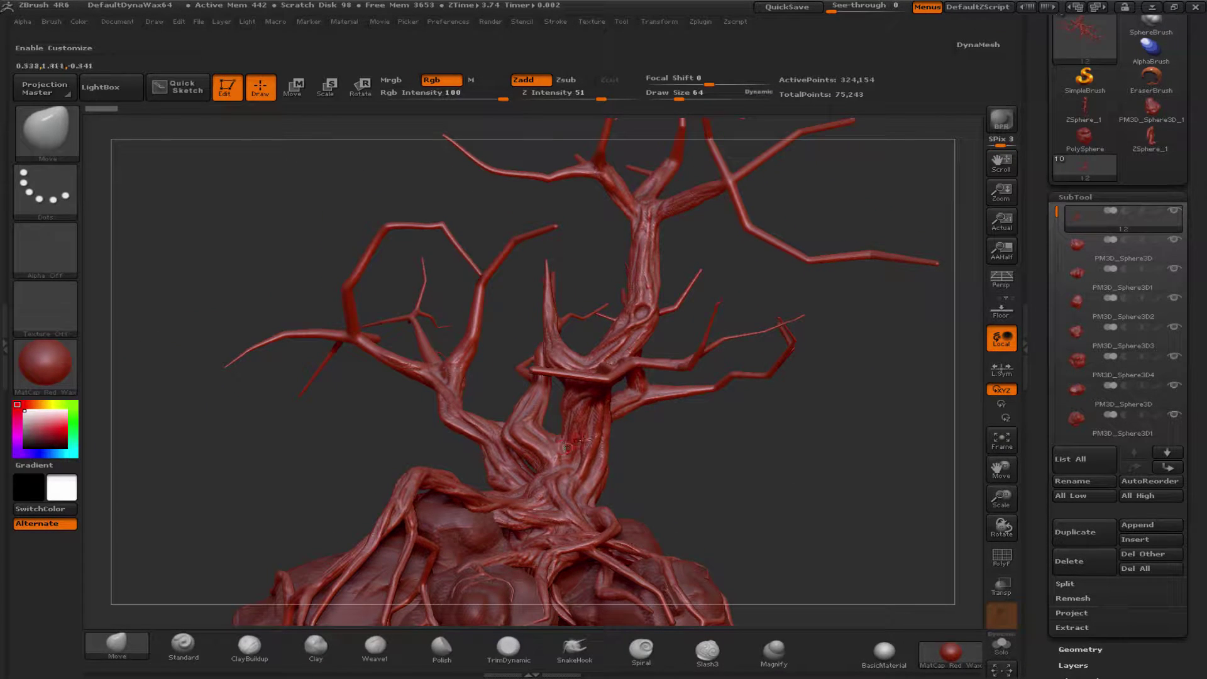
Exit the skin preview, store it as a new PolyMesh3D, and inspect the ZSphere tree.
{"action": "key", "text": "a"}
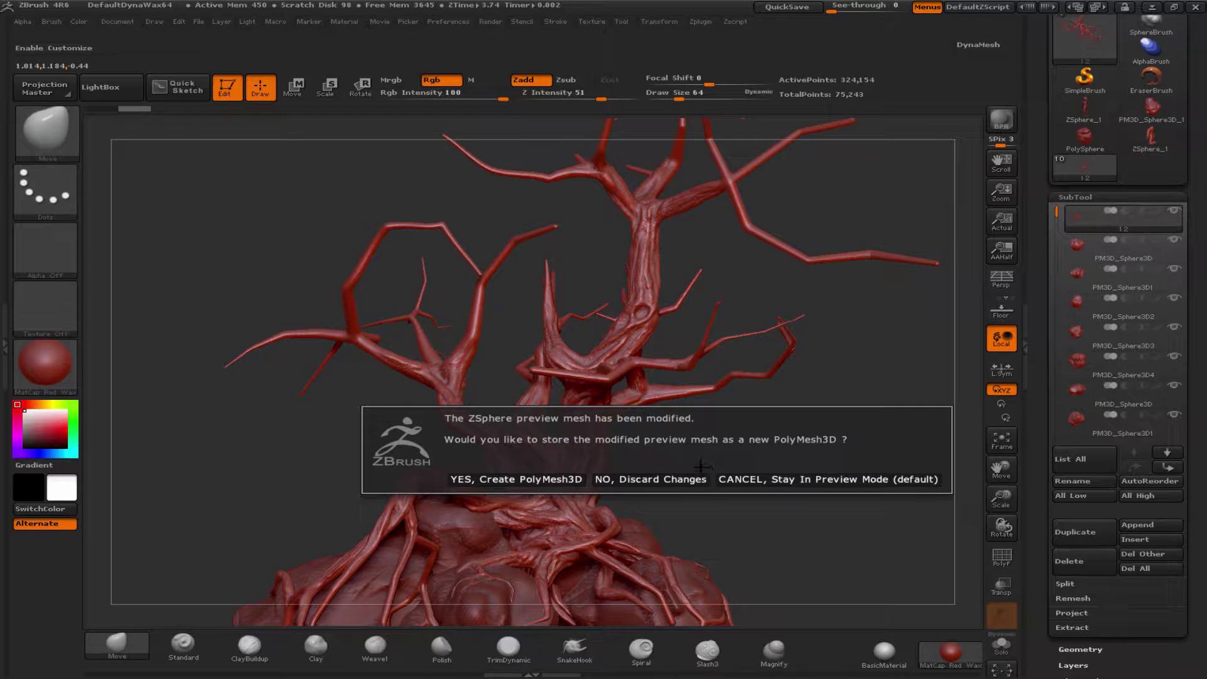
{"action": "left_click", "coordinate": [527, 480]}
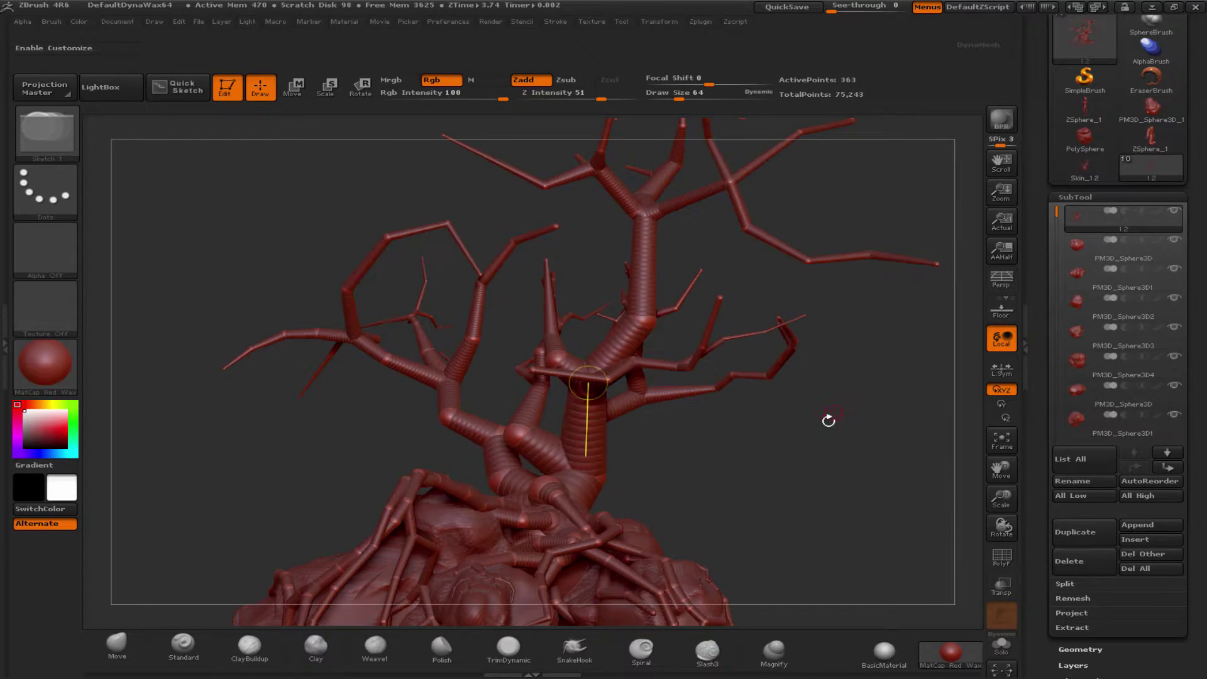
{"action": "mouse_move", "coordinate": [711, 460]}
{"action": "left_mouse_down"}
{"action": "mouse_move", "coordinate": [657, 447]}
{"action": "mouse_move", "coordinate": [641, 481]}
{"action": "left_mouse_up"}
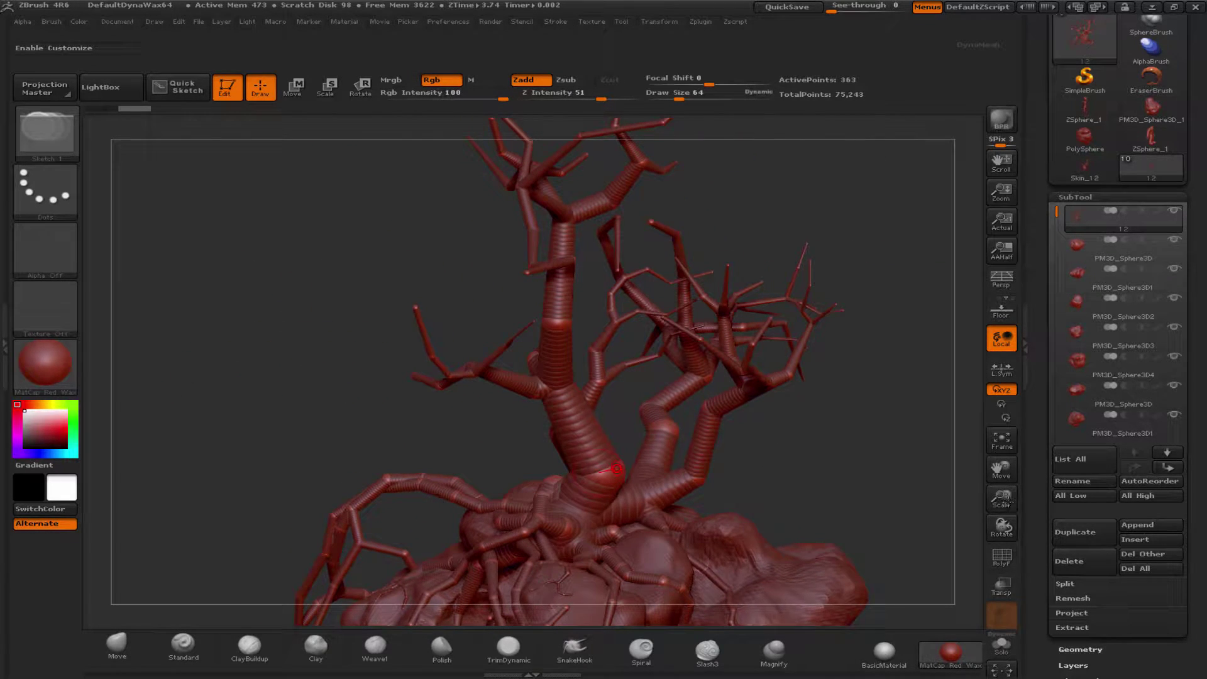
{"action": "left_click_drag", "start_coordinate": [997, 468], "coordinate": [1001, 473]}
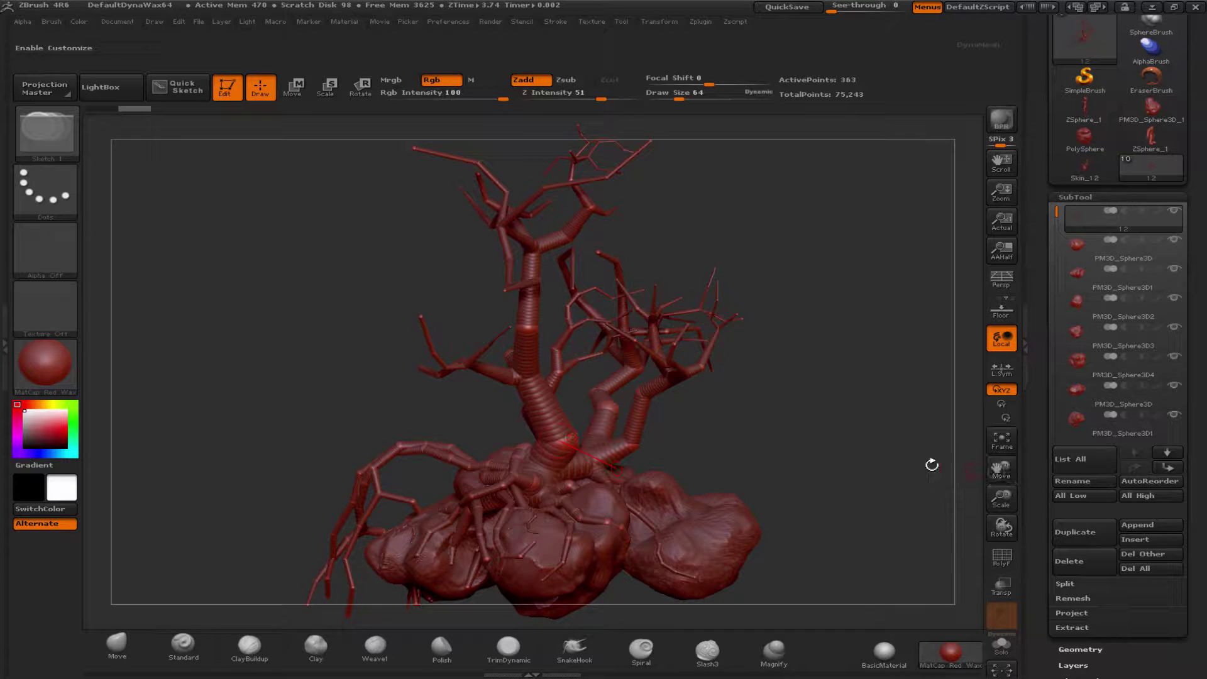
{"action": "mouse_move", "coordinate": [737, 444]}
{"action": "left_mouse_down"}
{"action": "mouse_move", "coordinate": [712, 437]}
{"action": "mouse_move", "coordinate": [732, 404]}
{"action": "mouse_move", "coordinate": [797, 401]}
{"action": "mouse_move", "coordinate": [735, 432]}
{"action": "mouse_move", "coordinate": [827, 454]}
{"action": "left_mouse_up"}
Toggle the tree's skin preview on and off, then zoom, frame and rotate the ZSphere chain.
{"action": "key", "text": "a"}
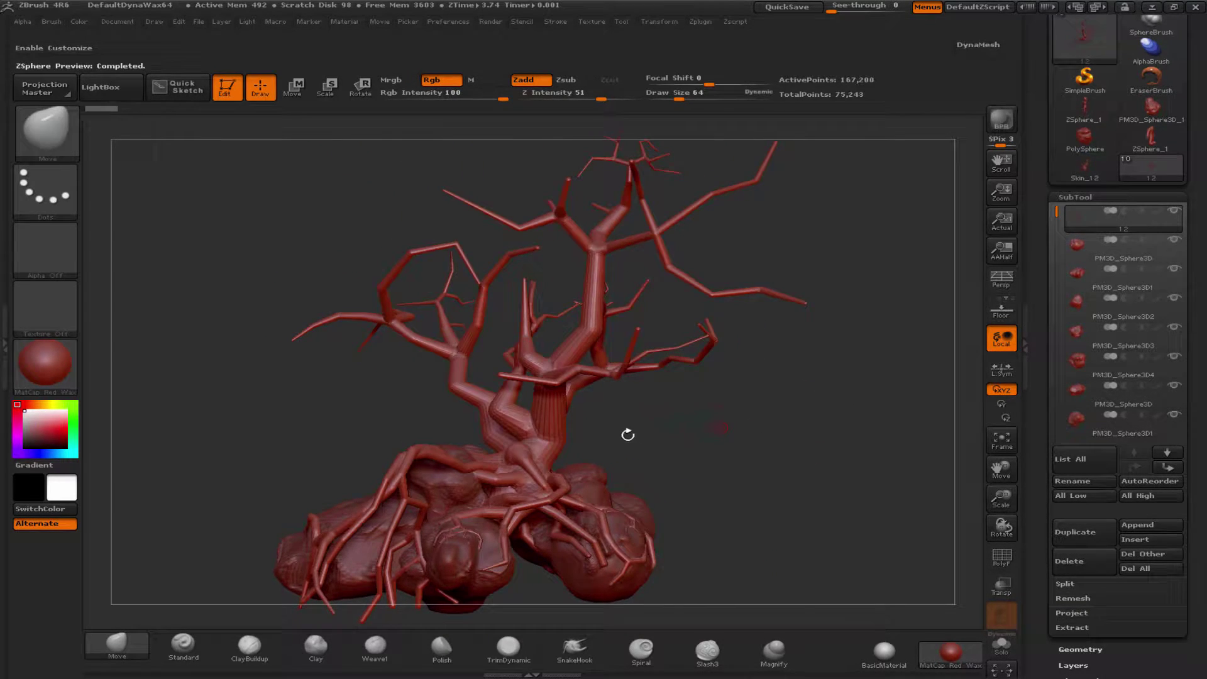
{"action": "left_click_drag", "start_coordinate": [628, 435], "coordinate": [656, 451]}
{"action": "key", "text": "a"}
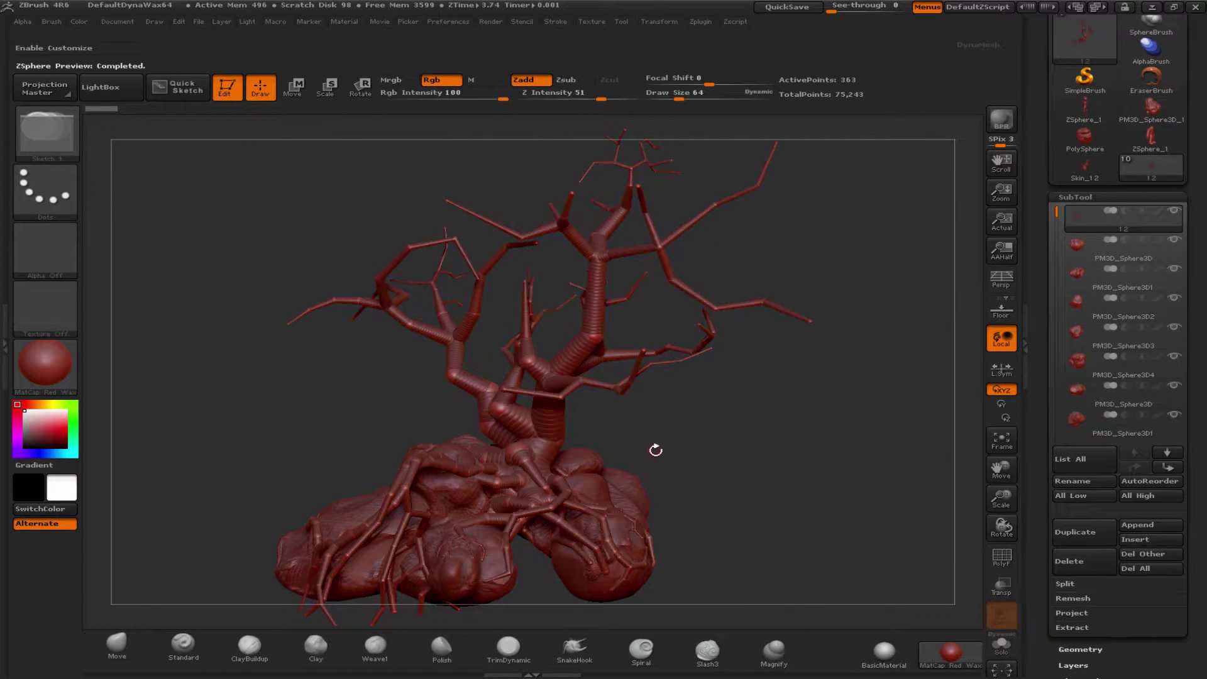
{"action": "left_click_drag", "start_coordinate": [1001, 497], "coordinate": [712, 528]}
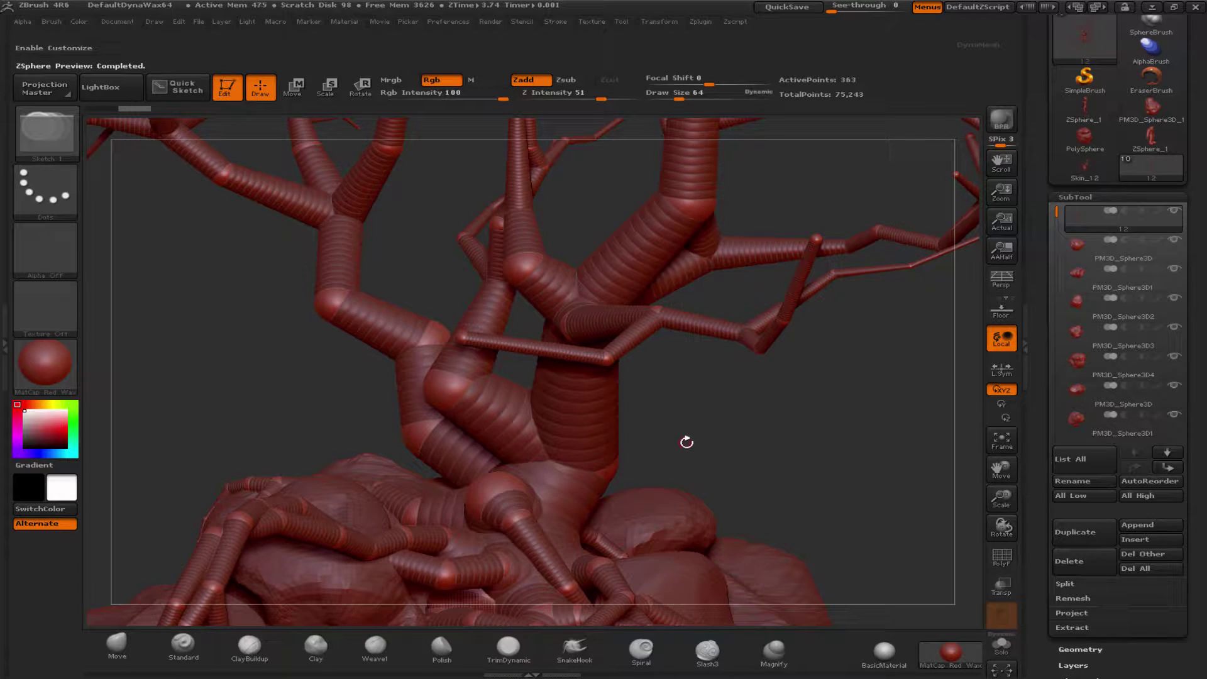
{"action": "left_click_drag", "start_coordinate": [686, 452], "coordinate": [751, 457]}
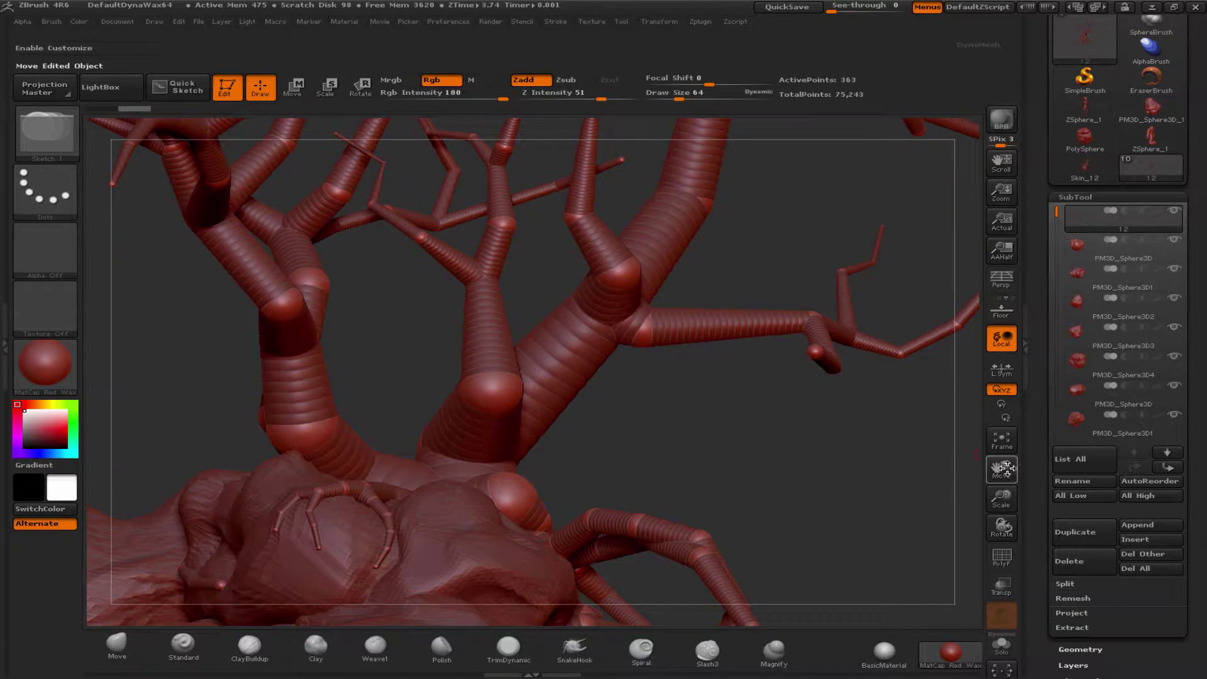
{"action": "left_click", "coordinate": [1002, 440]}
{"action": "left_click_drag", "start_coordinate": [726, 438], "coordinate": [742, 425]}
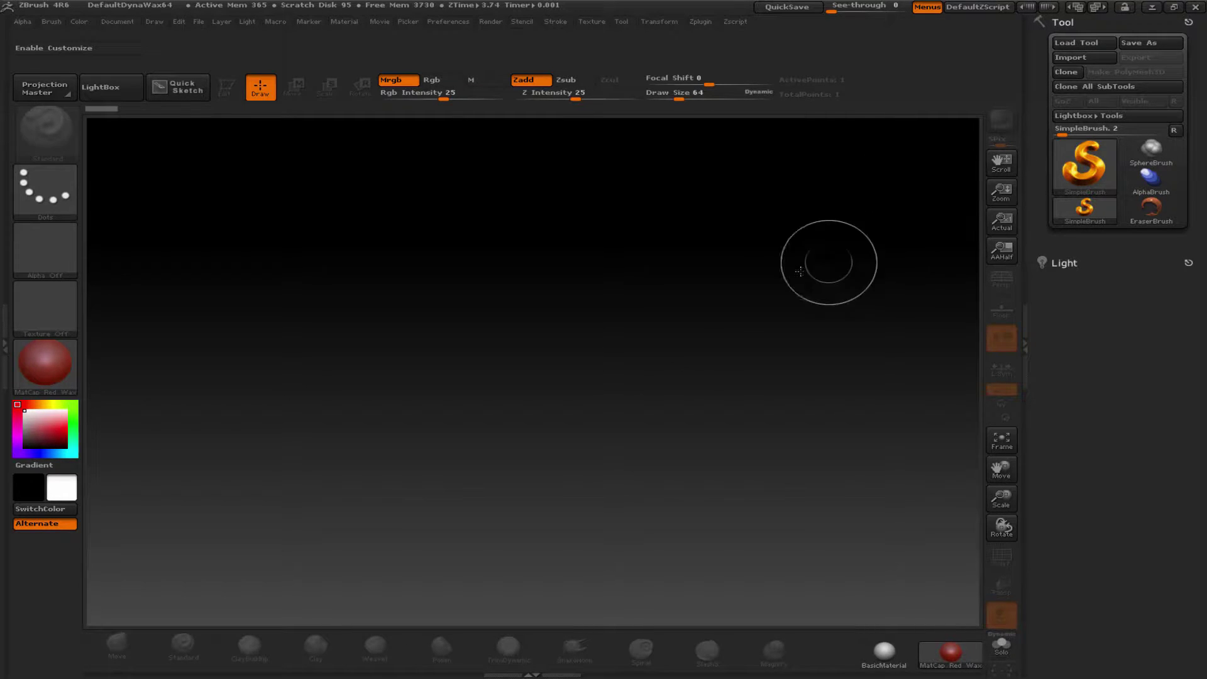
Pick ZSphere from the 3D Meshes section of the Tool palette picker.
{"action": "left_click", "coordinate": [1101, 183]}
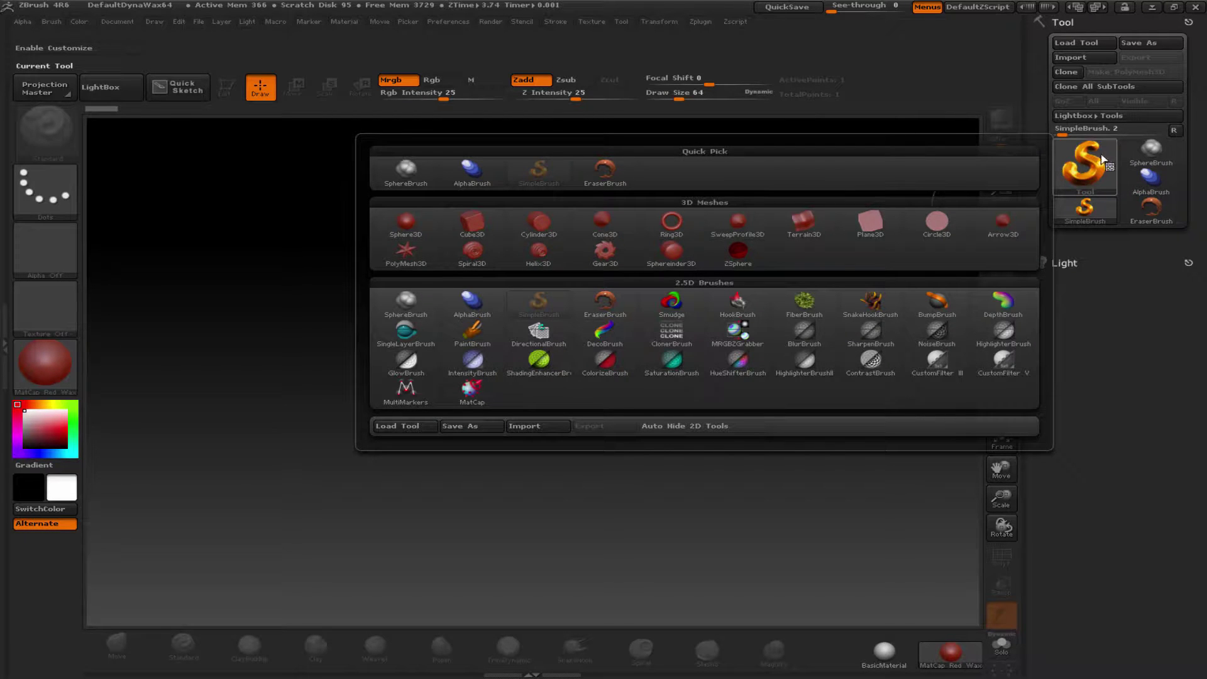
{"action": "left_click", "coordinate": [1098, 178]}
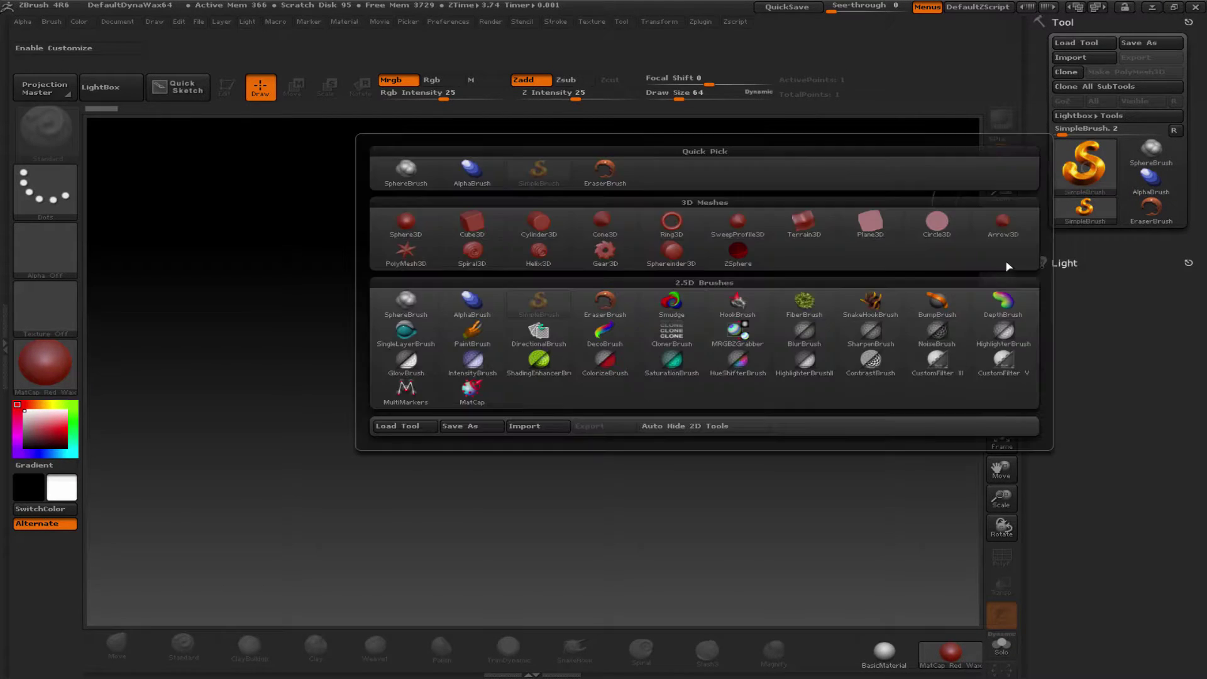
{"action": "left_click", "coordinate": [739, 257]}
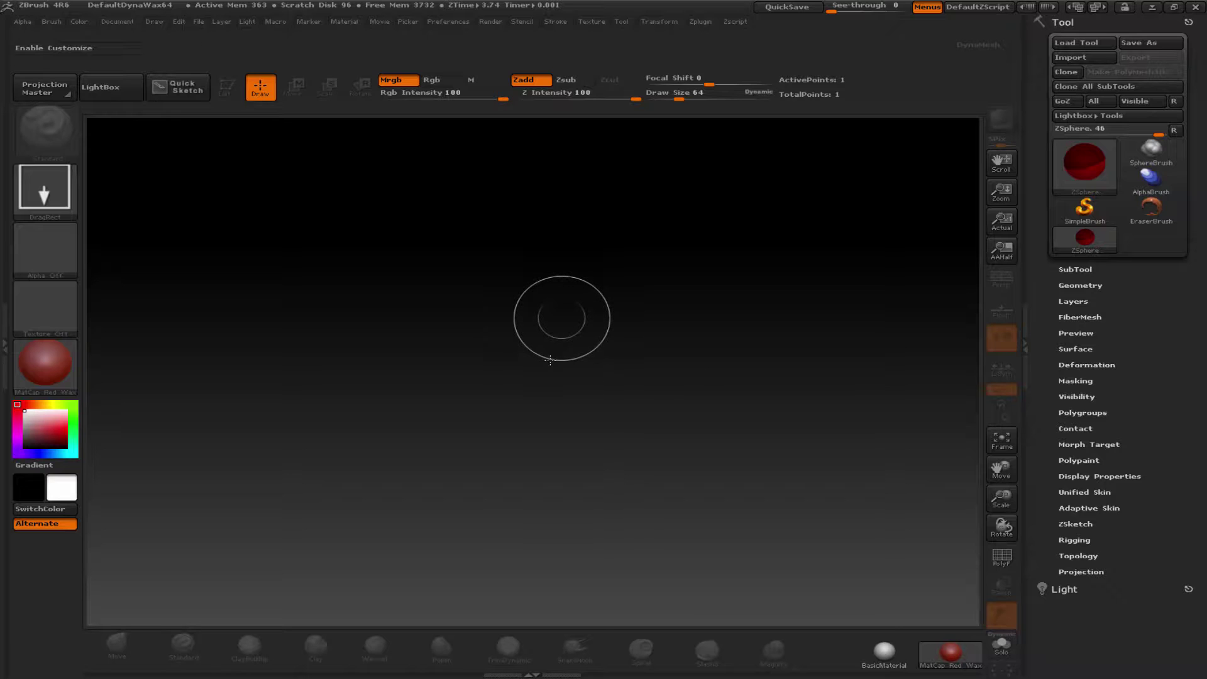
Draw a single ZSphere on the canvas and switch it into Edit mode.
{"action": "left_click", "coordinate": [562, 318]}
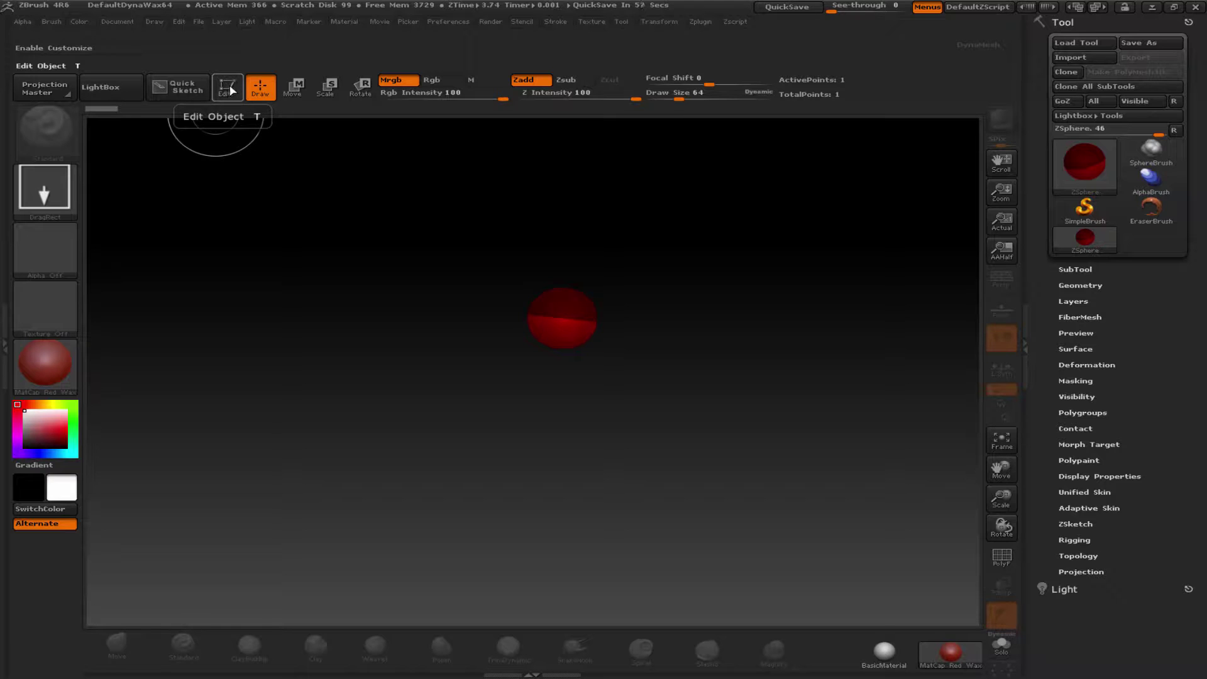
{"action": "left_click", "coordinate": [227, 93]}
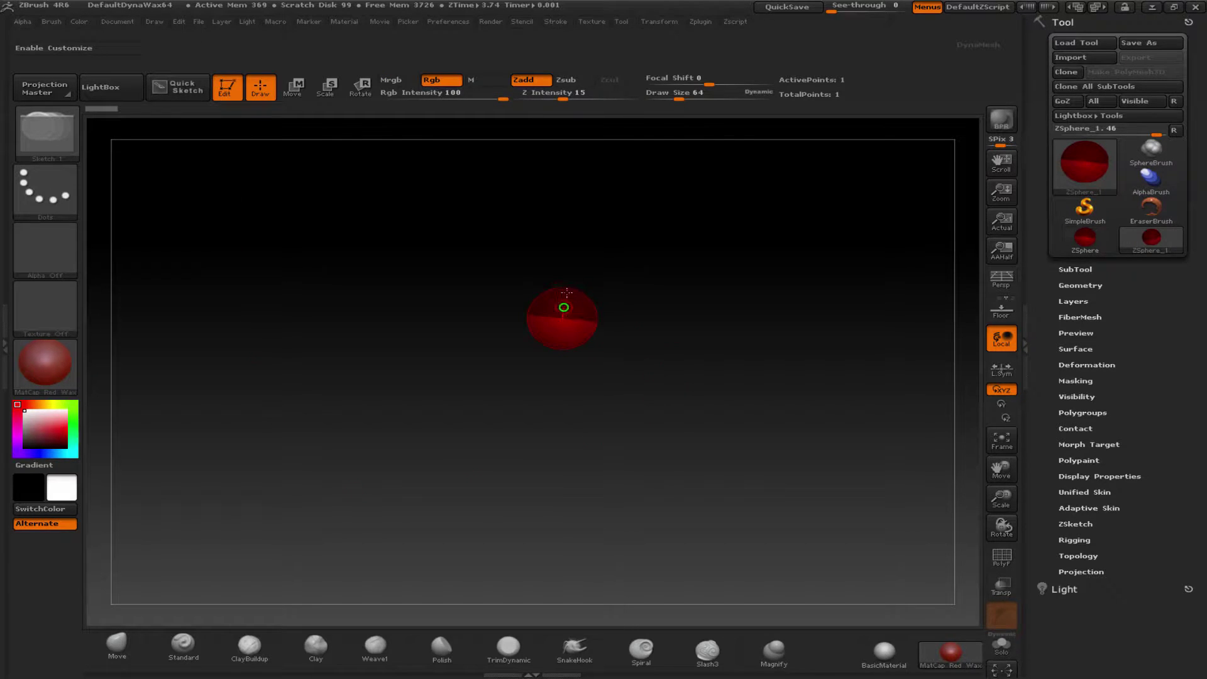
Frame the root ZSphere, shrink it to a small ball, and rotate the view level.
{"action": "left_click", "coordinate": [999, 448]}
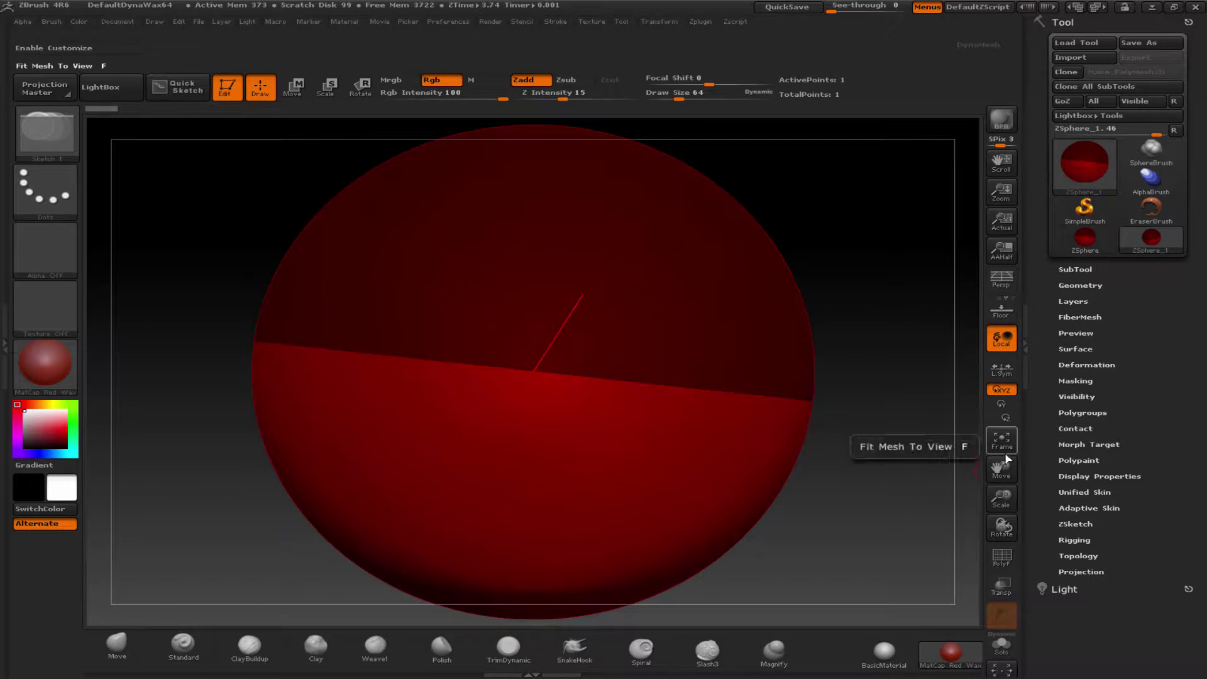
{"action": "left_click_drag", "start_coordinate": [930, 442], "coordinate": [940, 443], "text": "shift"}
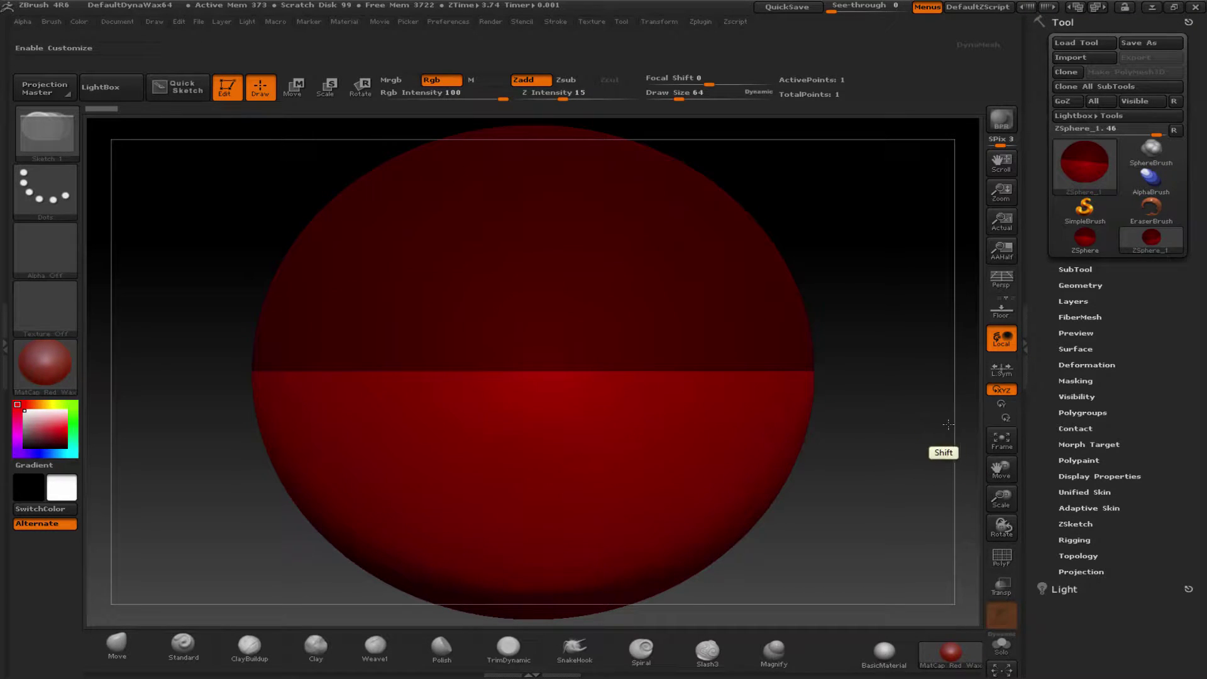
{"action": "left_click_drag", "start_coordinate": [1004, 496], "coordinate": [984, 434]}
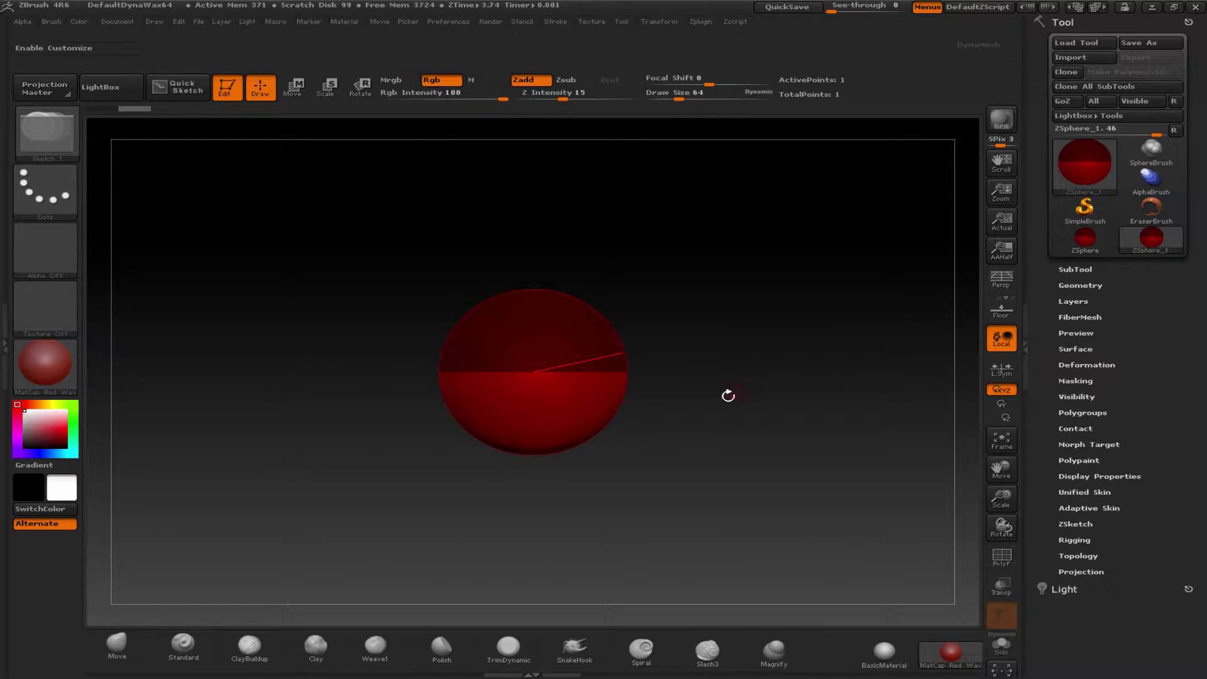
{"action": "left_click_drag", "start_coordinate": [728, 396], "coordinate": [644, 412], "text": "shift"}
{"action": "left_click_drag", "start_coordinate": [698, 349], "coordinate": [628, 369]}
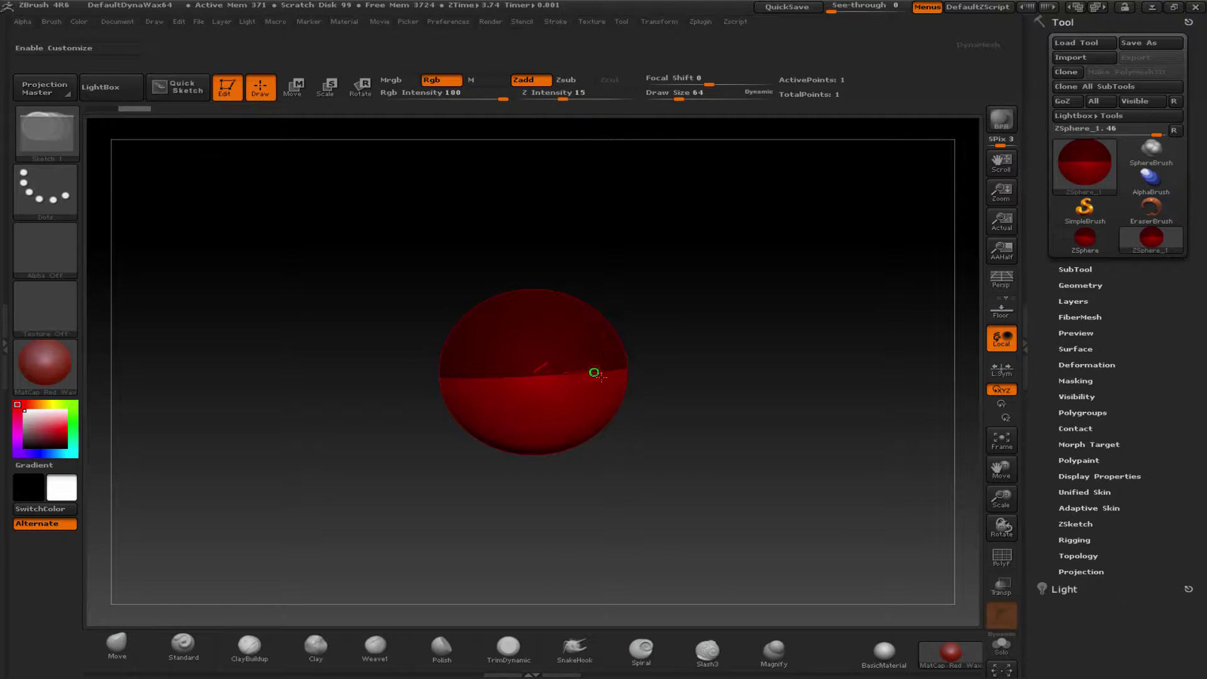
{"action": "left_click_drag", "start_coordinate": [615, 319], "coordinate": [592, 410]}
{"action": "left_click_drag", "start_coordinate": [546, 312], "coordinate": [612, 310]}
{"action": "mouse_move", "coordinate": [684, 363]}
{"action": "left_mouse_down"}
{"action": "mouse_move", "coordinate": [792, 365]}
{"action": "mouse_move", "coordinate": [723, 358]}
{"action": "left_mouse_up"}
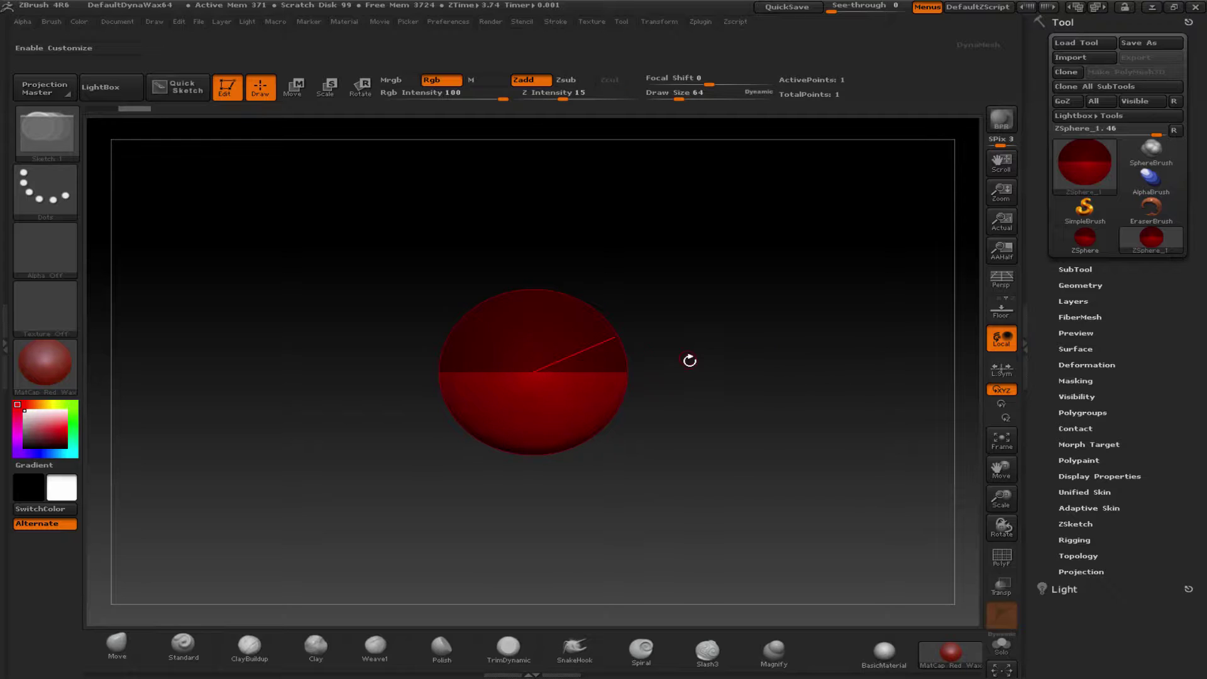
{"action": "key", "text": "shift"}
{"action": "left_click_drag", "start_coordinate": [694, 369], "coordinate": [794, 358]}
Add a trial mirrored pair of child spheres, then undo it.
{"action": "left_click_drag", "start_coordinate": [606, 330], "coordinate": [640, 291]}
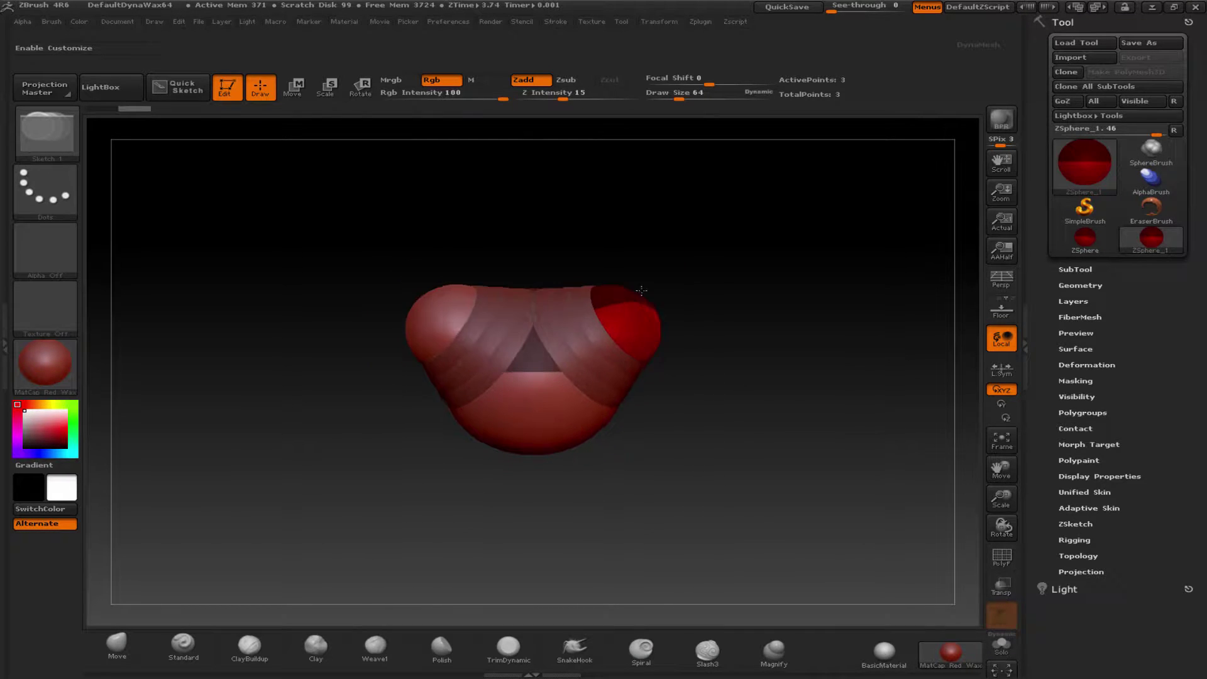
{"action": "key", "text": "ctrl"}
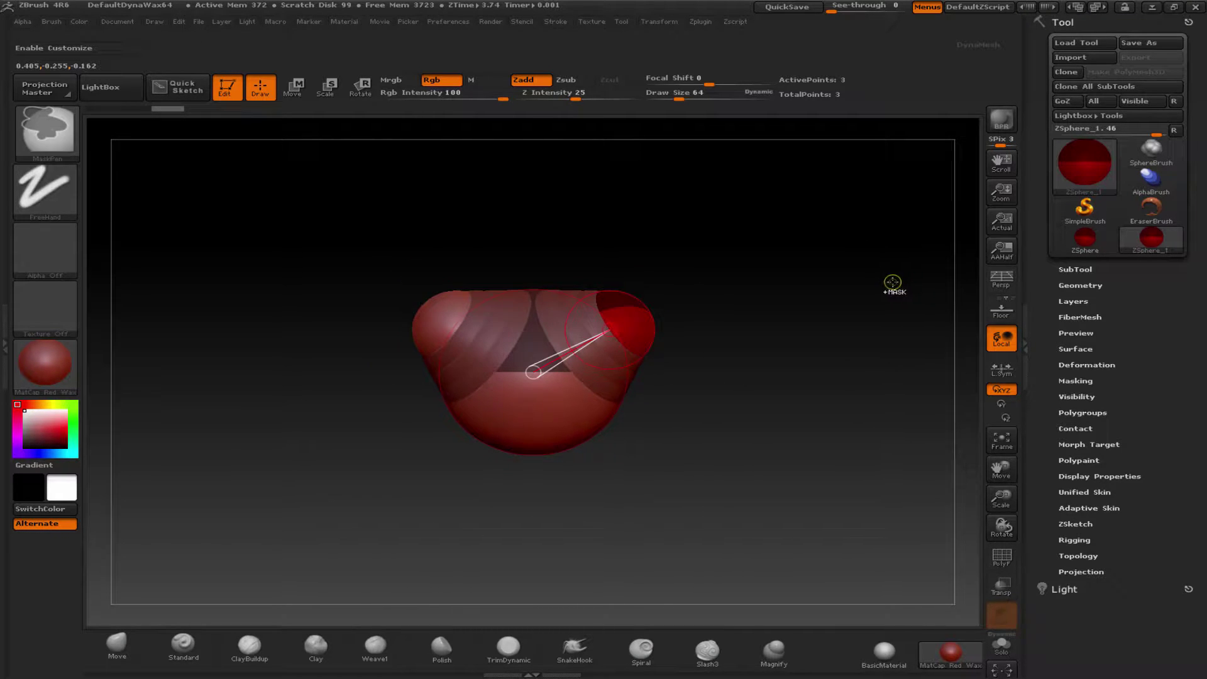
{"action": "key", "text": "ctrl+z"}
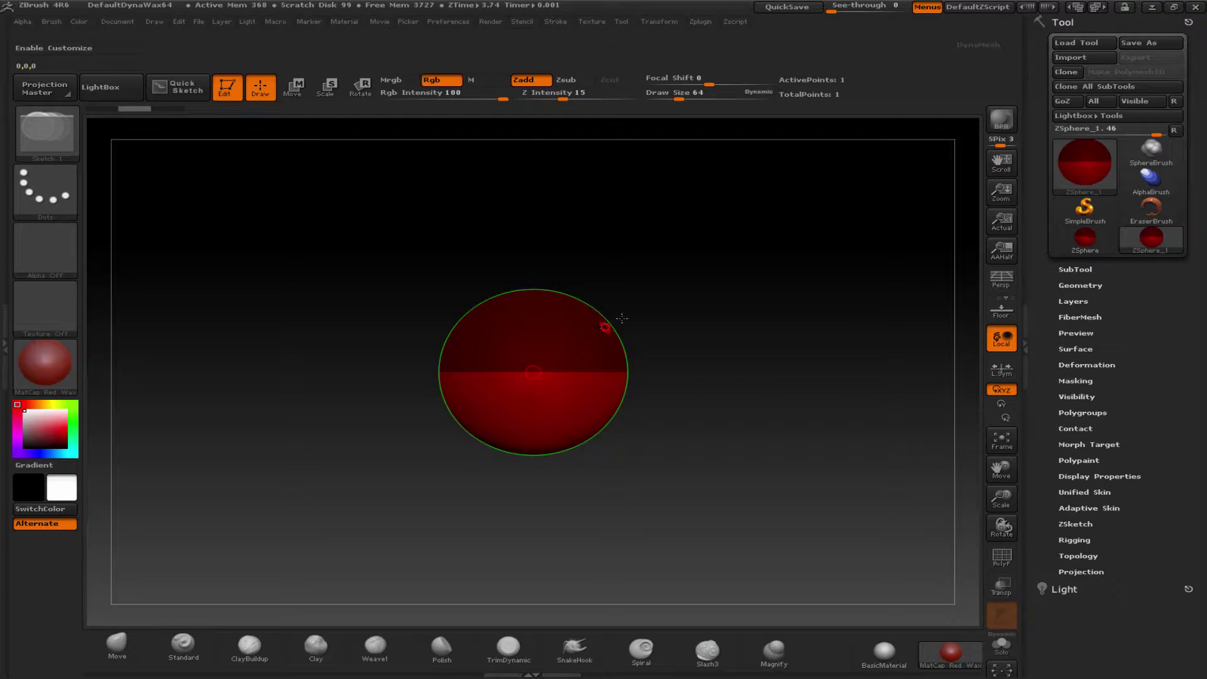
Draw trial child spheres and a chain extension off the root, undoing each.
{"action": "left_click_drag", "start_coordinate": [621, 318], "coordinate": [648, 293]}
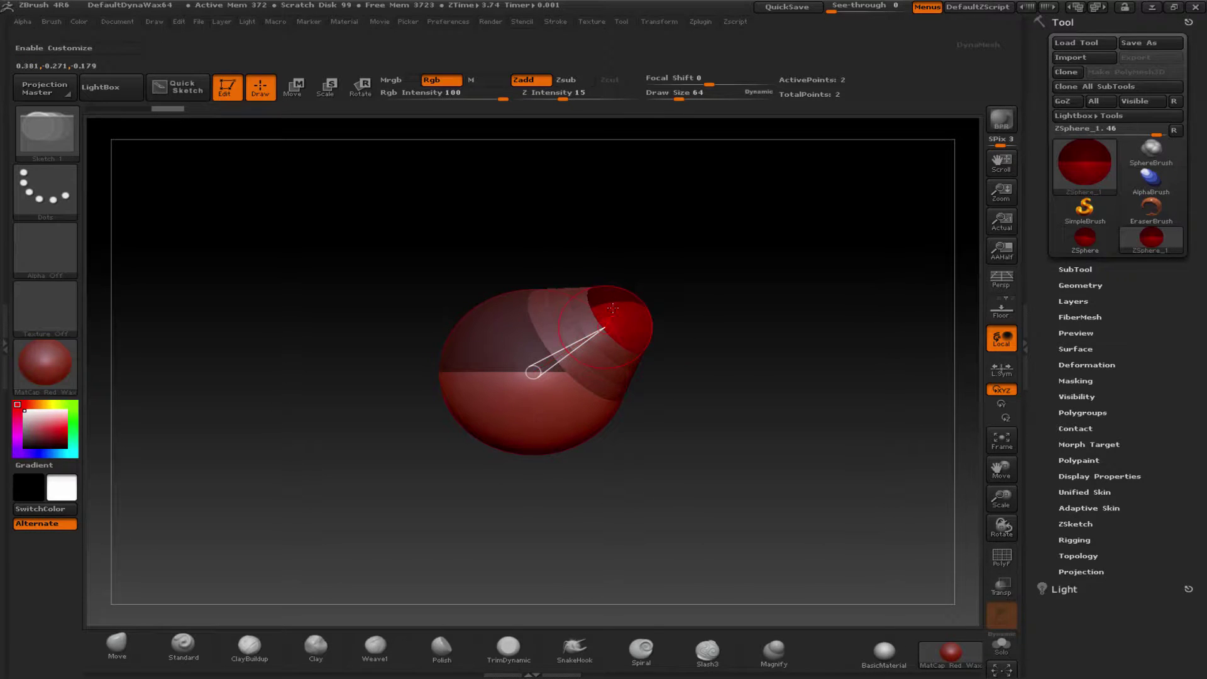
{"action": "key", "text": "ctrl+z"}
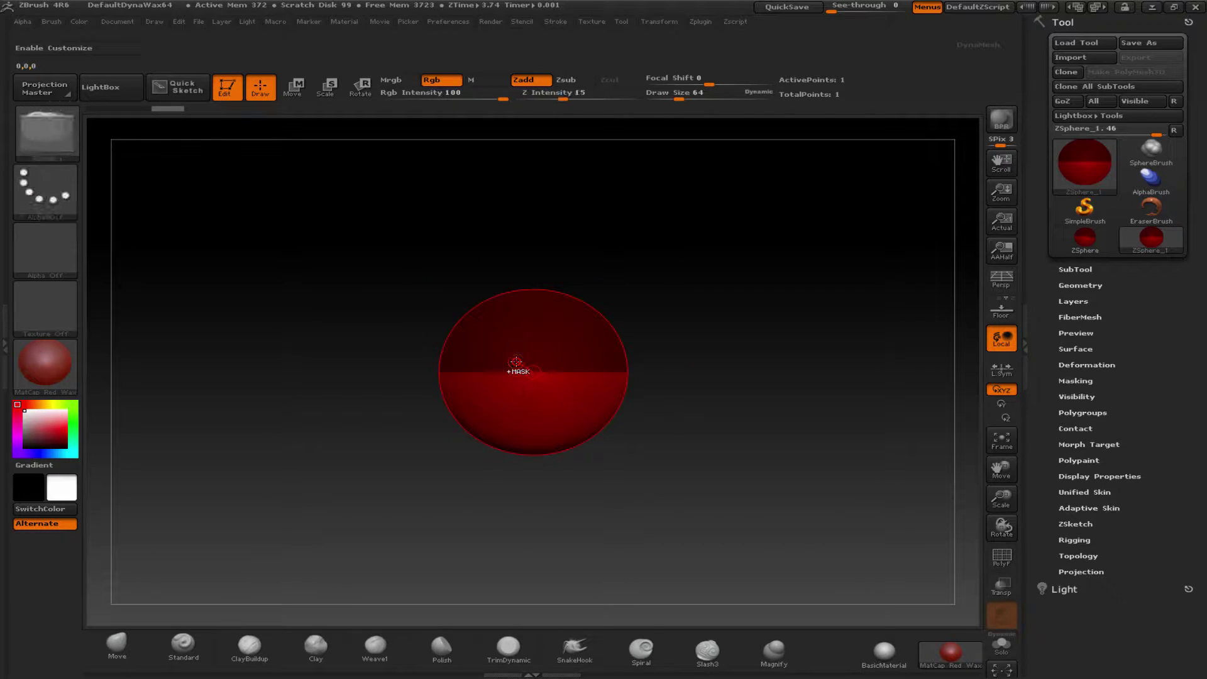
{"action": "left_click_drag", "start_coordinate": [609, 334], "coordinate": [450, 314]}
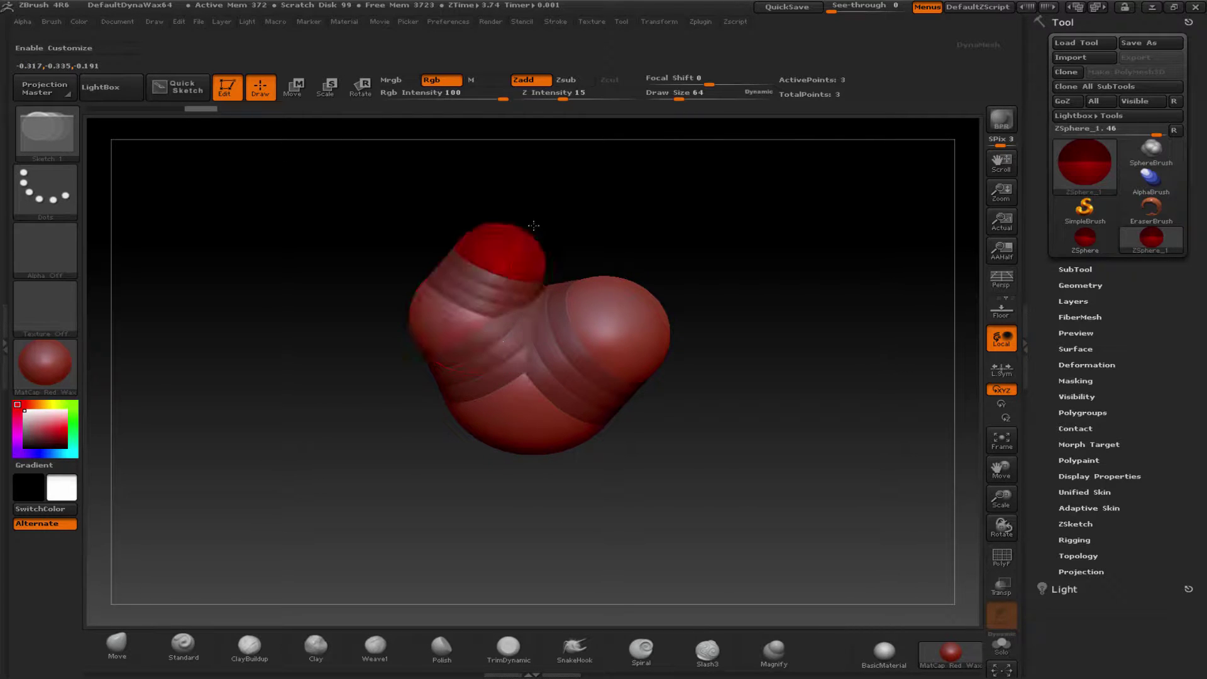
{"action": "mouse_move", "coordinate": [530, 223]}
{"action": "left_mouse_down"}
{"action": "mouse_move", "coordinate": [579, 256]}
{"action": "mouse_move", "coordinate": [647, 225]}
{"action": "left_mouse_up"}
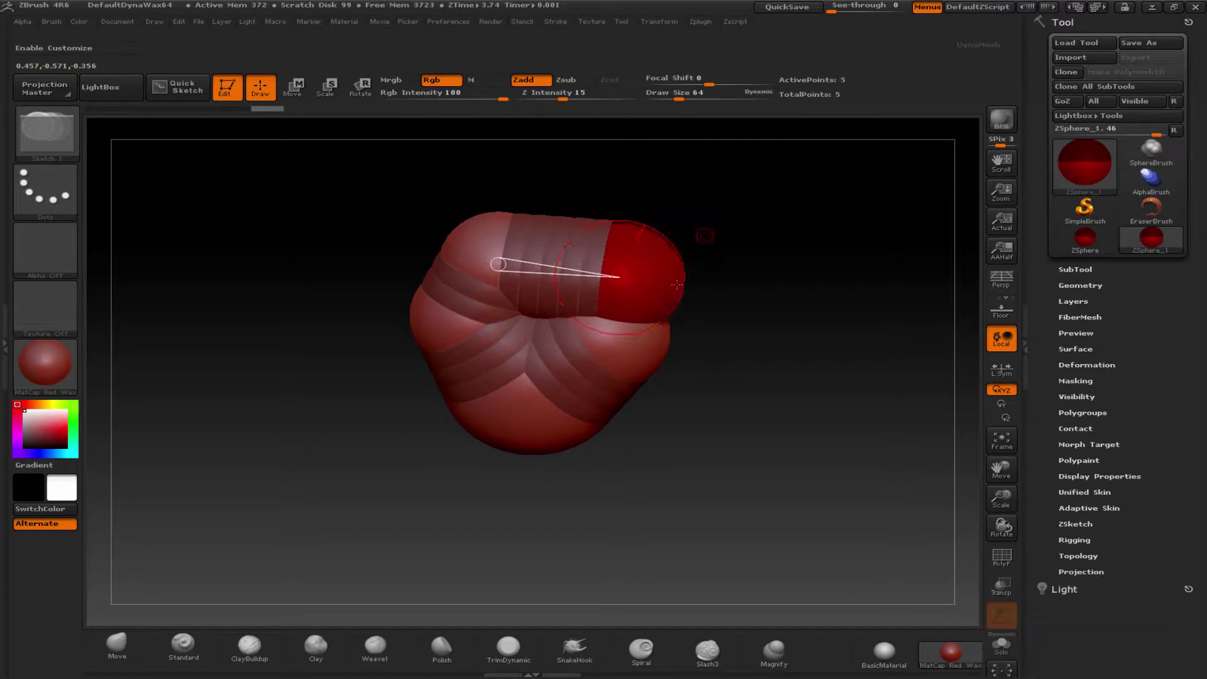
{"action": "key", "text": "ctrl+z"}
{"action": "key", "text": "ctrl+z"}
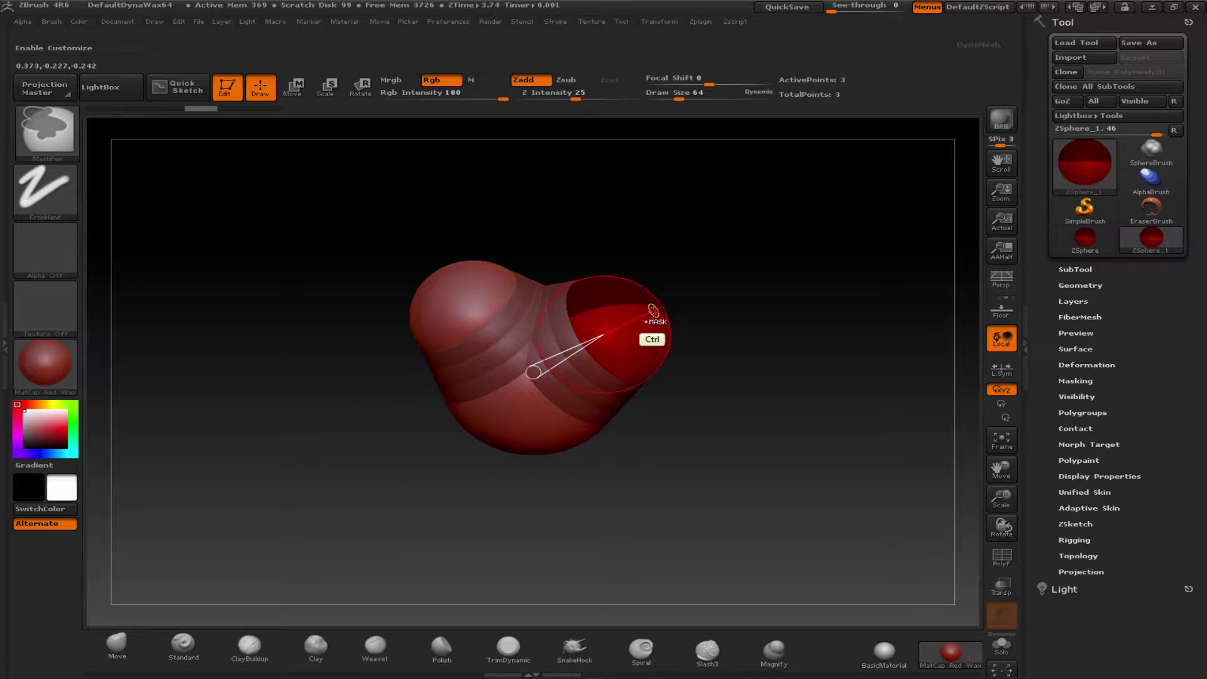
{"action": "key", "text": "ctrl+z"}
{"action": "key", "text": "ctrl+z"}
{"action": "key", "text": "ctrl+z"}
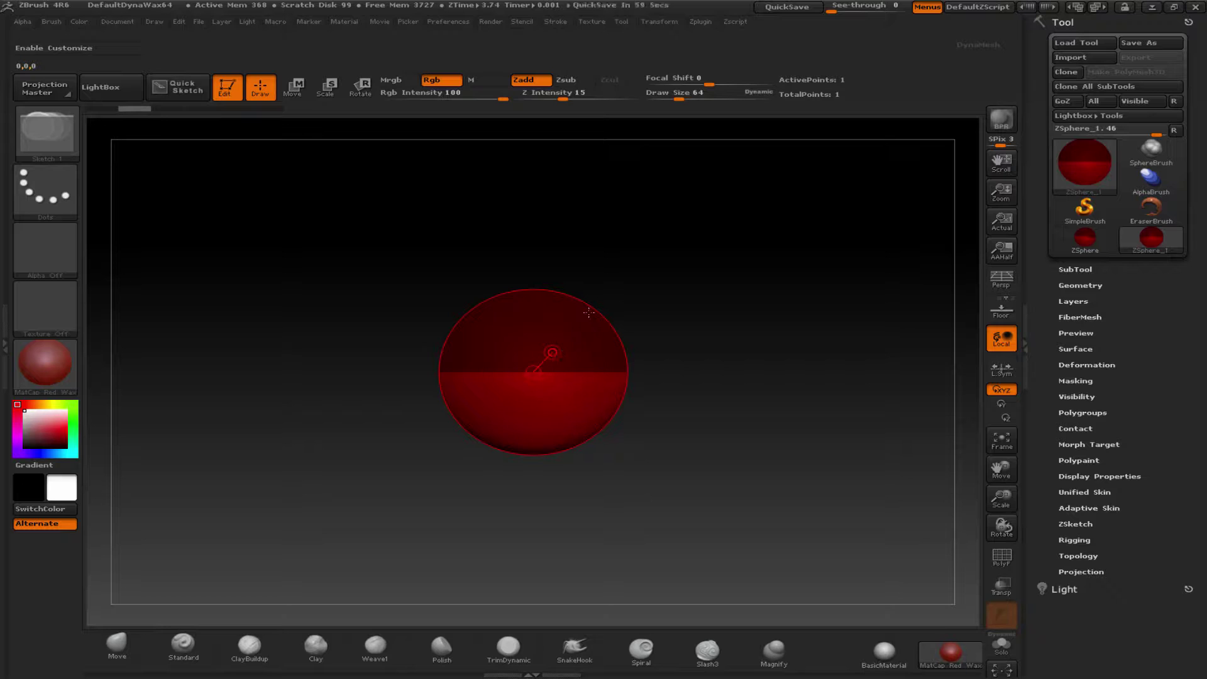
Pull out and undo one more child sphere, then move the root sphere slightly lower.
{"action": "left_click_drag", "start_coordinate": [592, 309], "coordinate": [686, 301]}
{"action": "key", "text": "ctrl+z"}
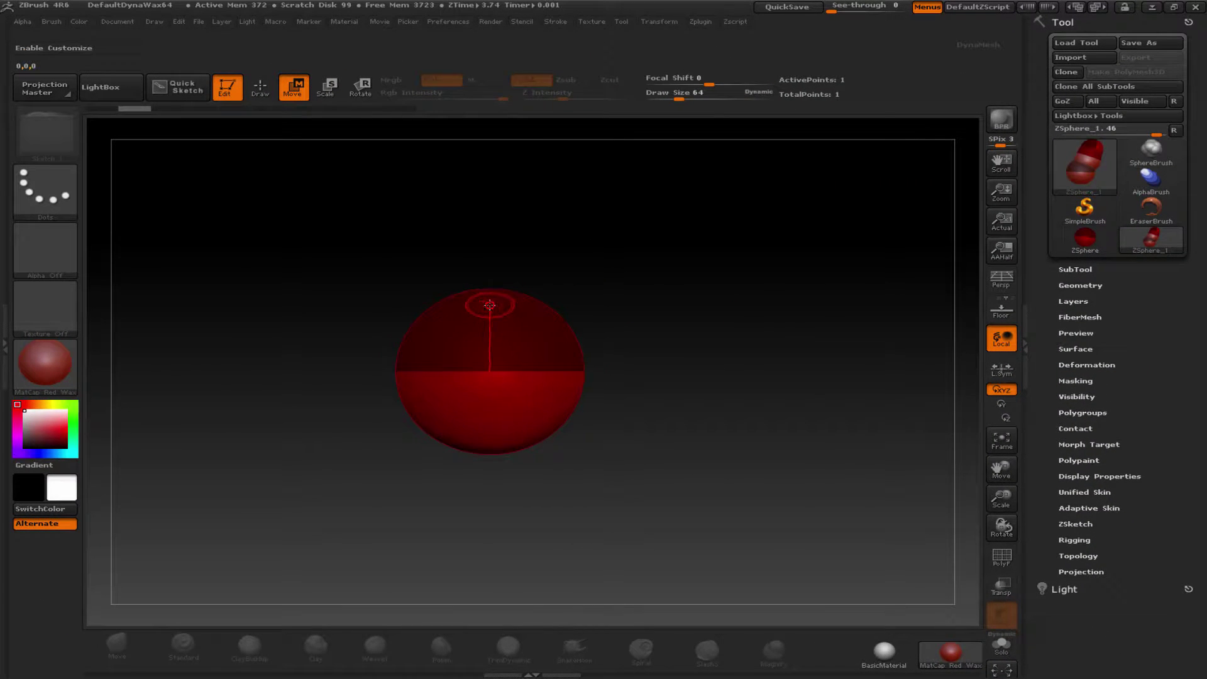
{"action": "left_click_drag", "start_coordinate": [499, 283], "coordinate": [510, 284]}
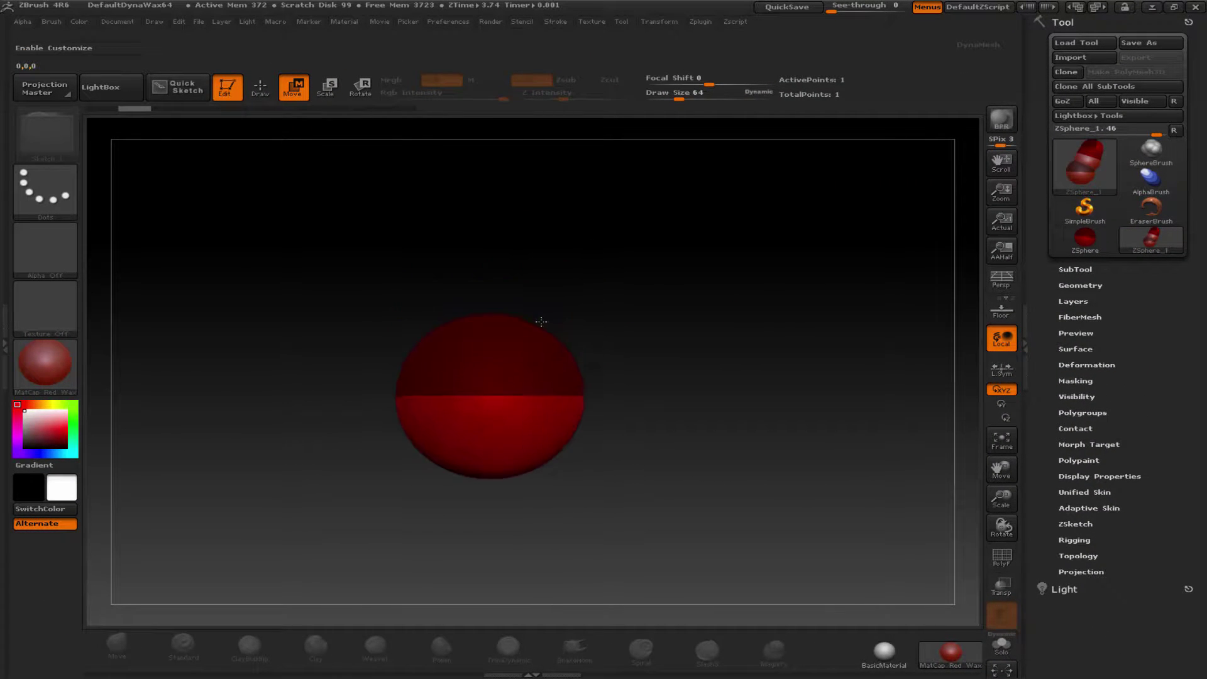
Draw a second sphere upward from the root, trying and undoing a third.
{"action": "left_click", "coordinate": [260, 88]}
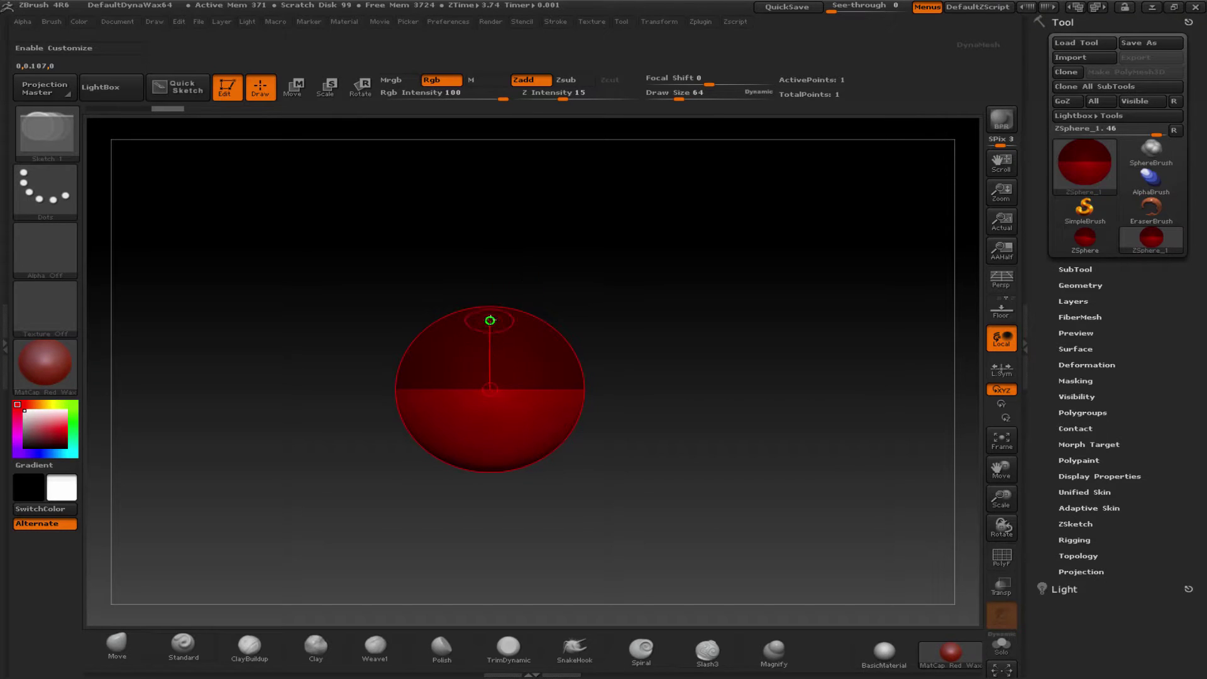
{"action": "mouse_move", "coordinate": [490, 328]}
{"action": "left_mouse_down"}
{"action": "mouse_move", "coordinate": [508, 249]}
{"action": "mouse_move", "coordinate": [537, 253]}
{"action": "left_mouse_up"}
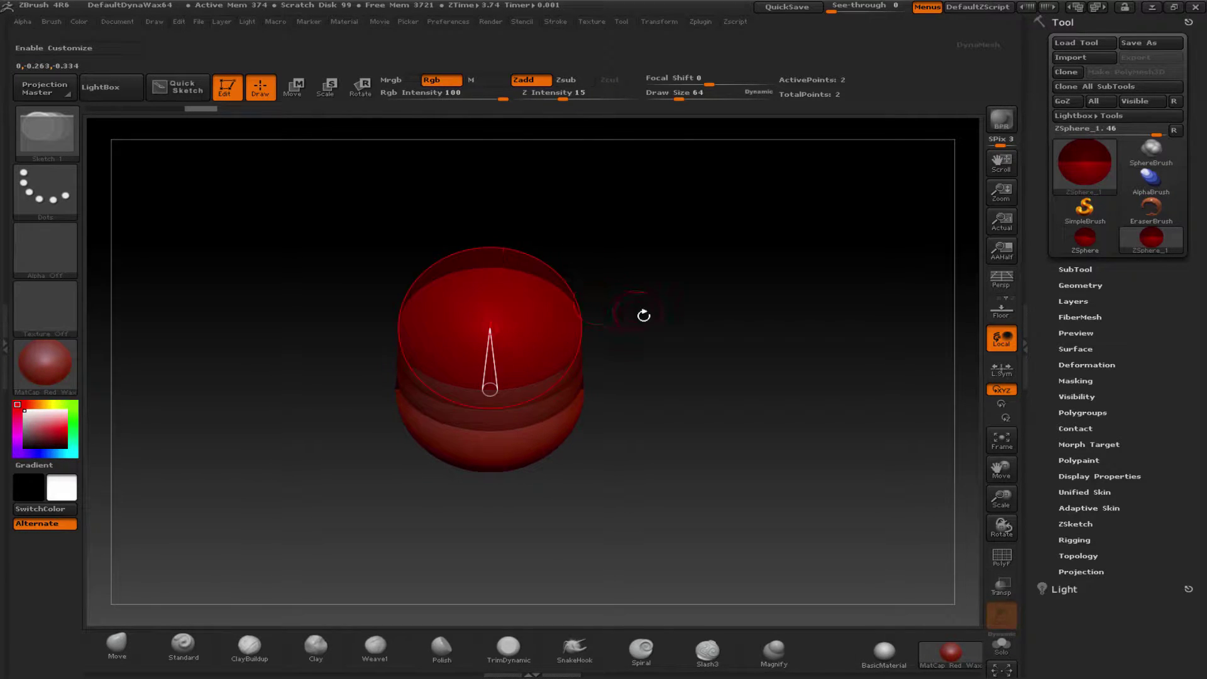
{"action": "left_click_drag", "start_coordinate": [707, 323], "coordinate": [733, 310]}
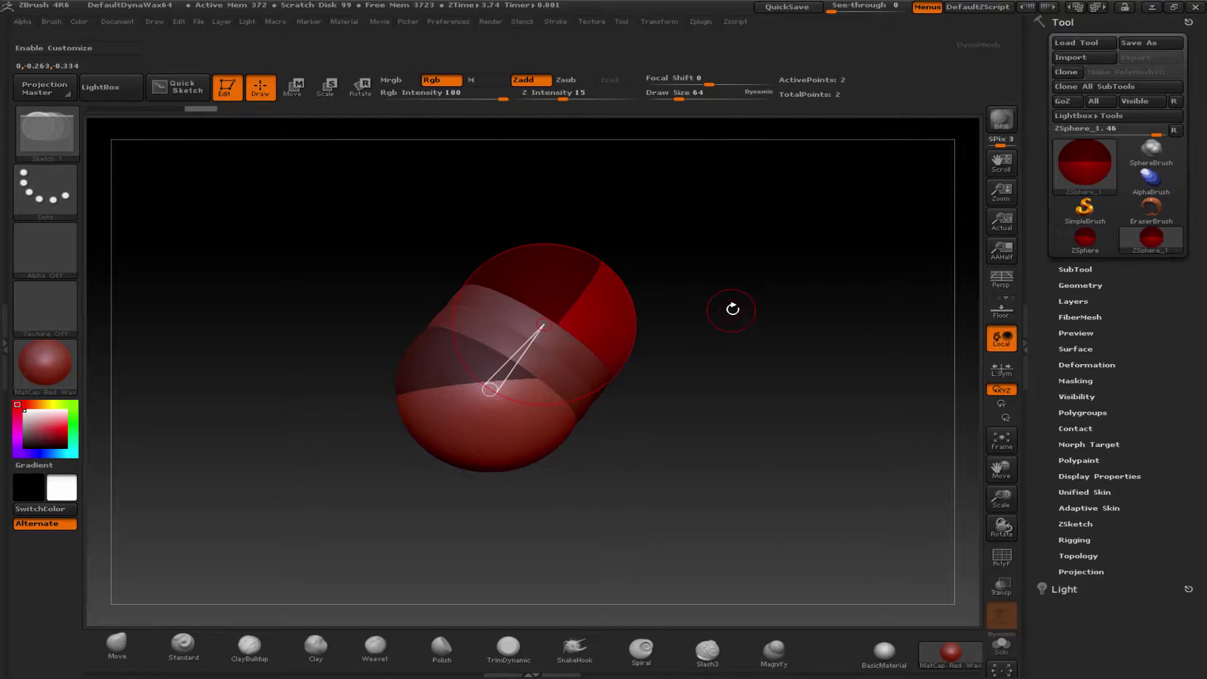
{"action": "left_click", "coordinate": [538, 183]}
{"action": "key", "text": "w"}
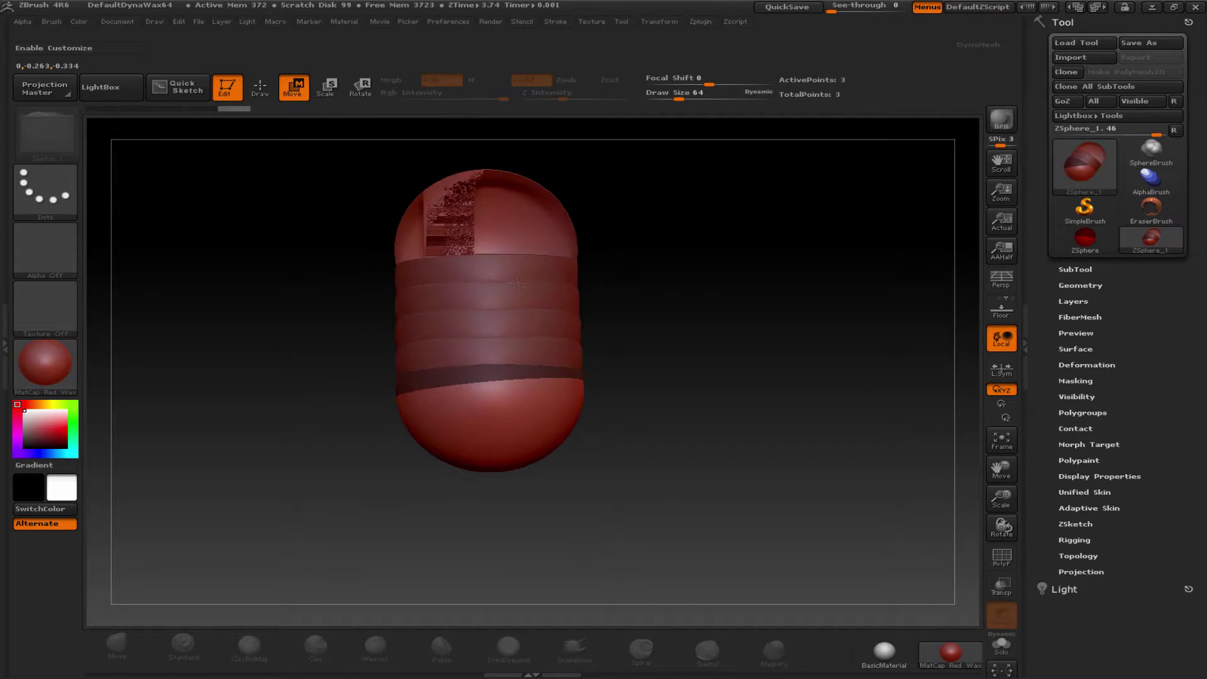
{"action": "key", "text": "ctrl+z"}
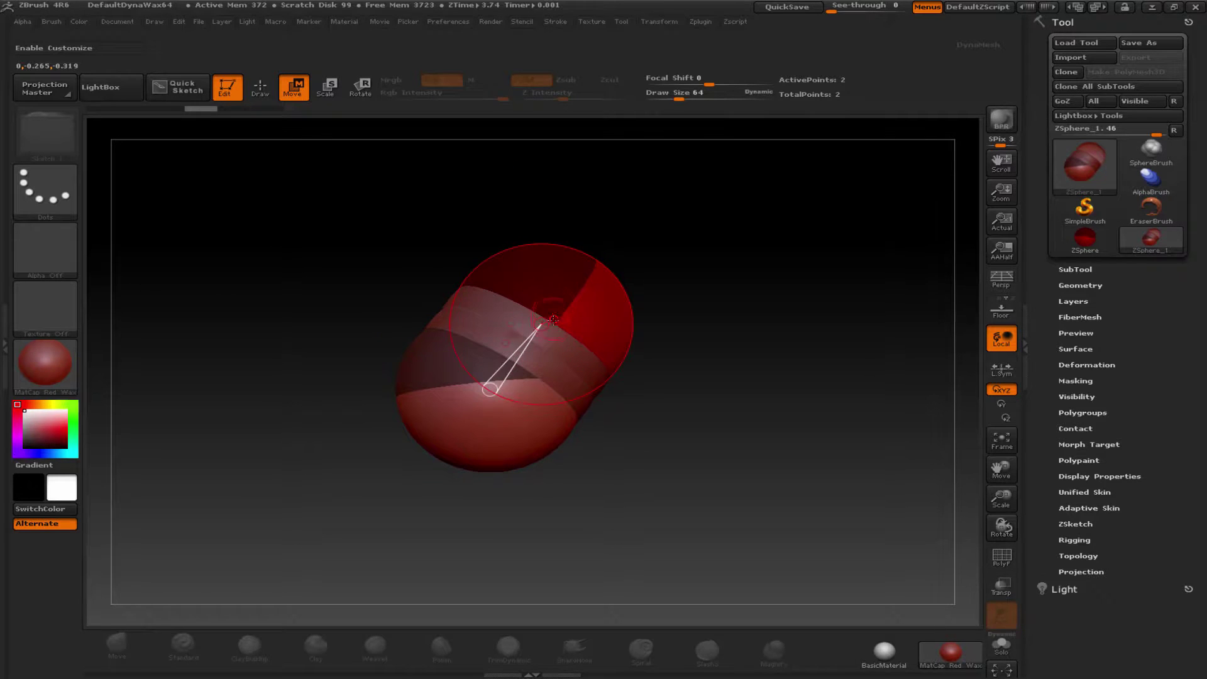
Preview the two-sphere chain's adaptive skin, then turn it off and rotate to front view.
{"action": "key", "text": "a"}
{"action": "left_click_drag", "start_coordinate": [486, 286], "coordinate": [514, 291]}
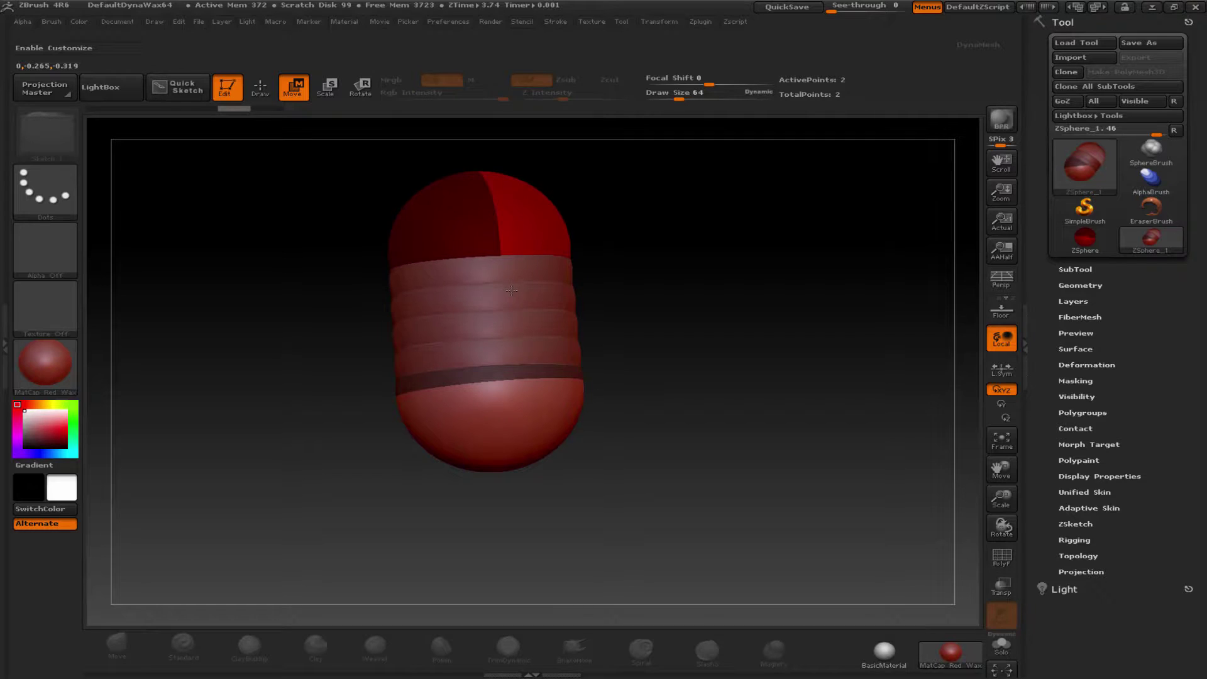
{"action": "key", "text": "a"}
{"action": "left_click_drag", "start_coordinate": [706, 369], "coordinate": [629, 383], "text": "shift"}
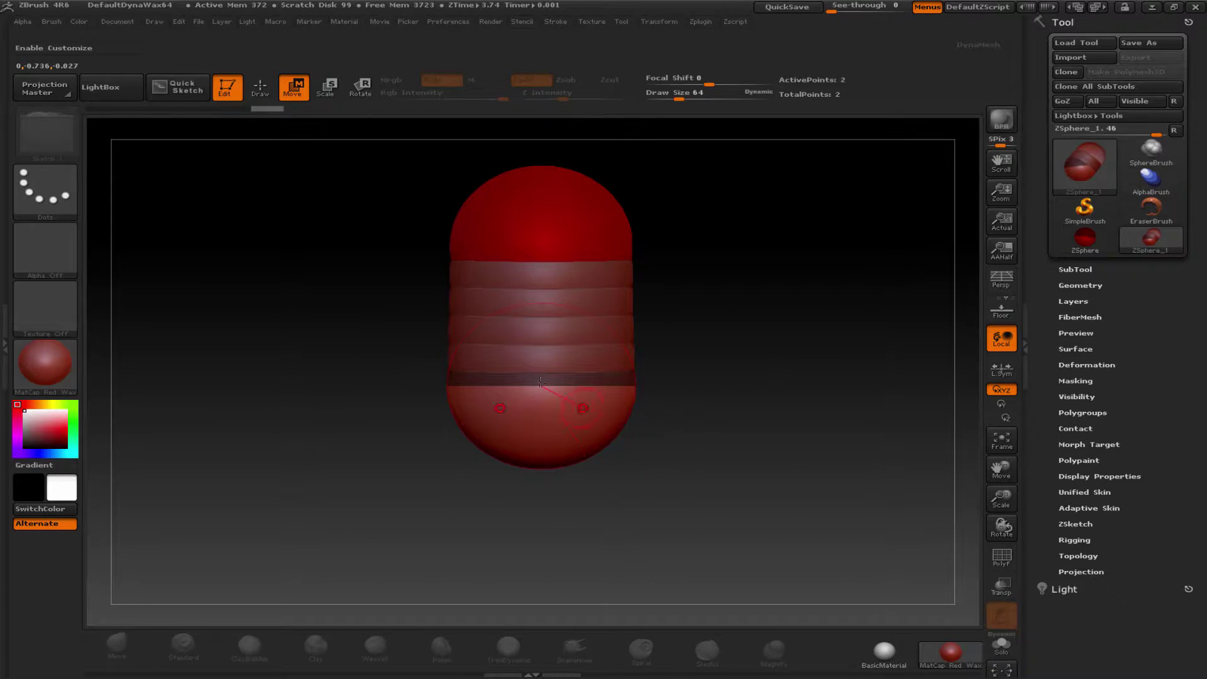
Draw two mirrored pairs of leg spheres below the torso and pull the feet down.
{"action": "left_click", "coordinate": [261, 89]}
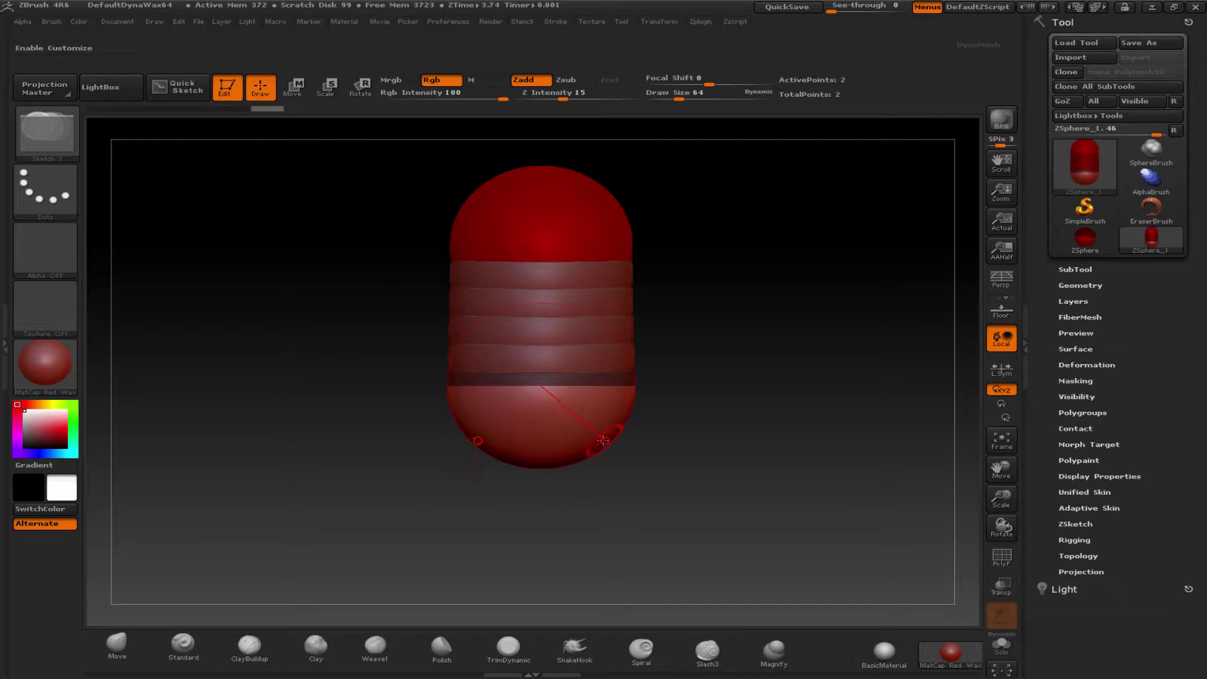
{"action": "left_click_drag", "start_coordinate": [602, 438], "coordinate": [640, 479]}
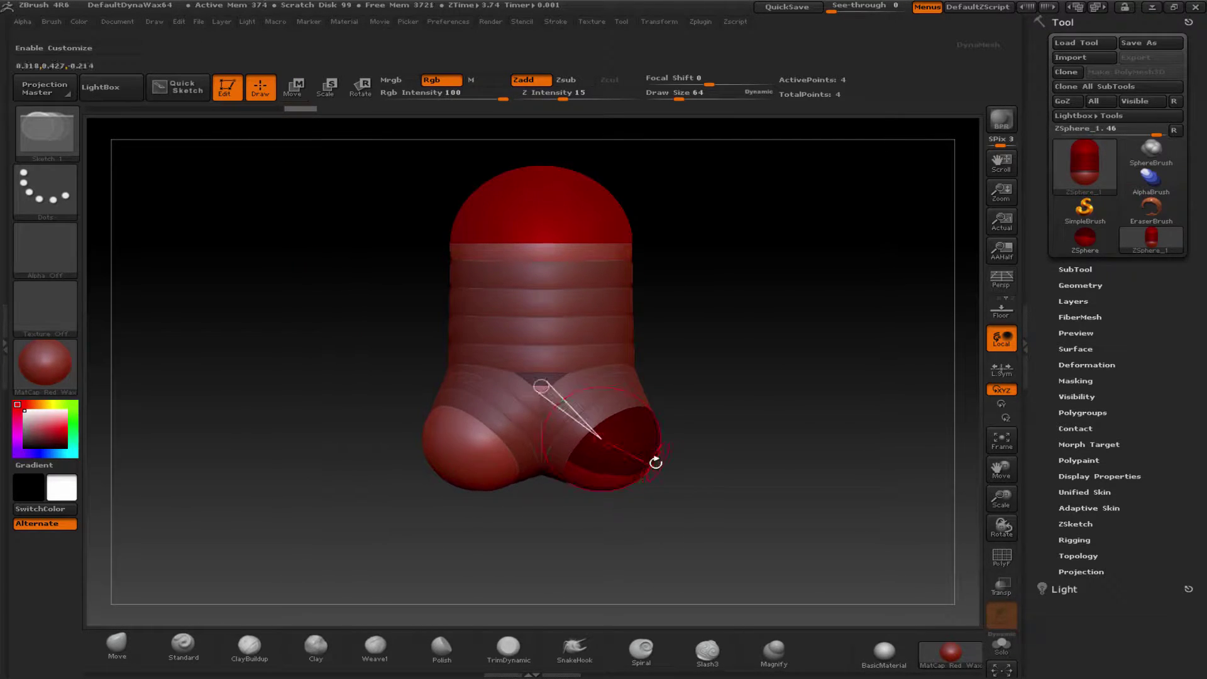
{"action": "left_click_drag", "start_coordinate": [635, 485], "coordinate": [605, 411]}
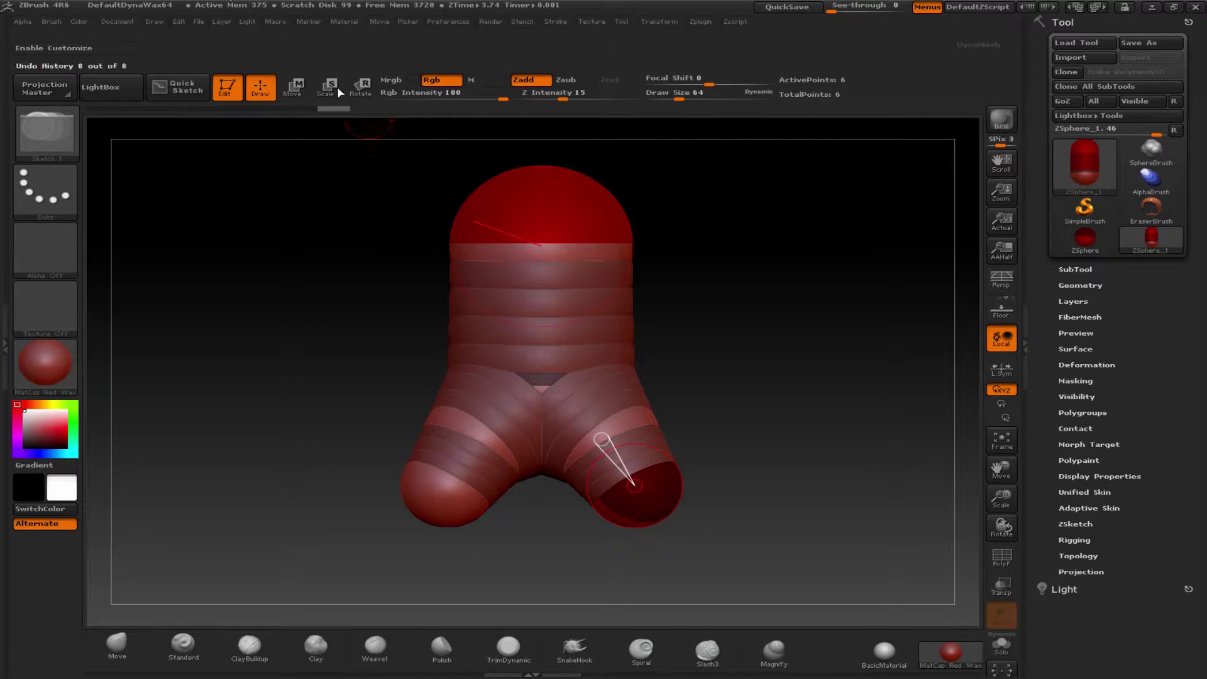
{"action": "key", "text": "w"}
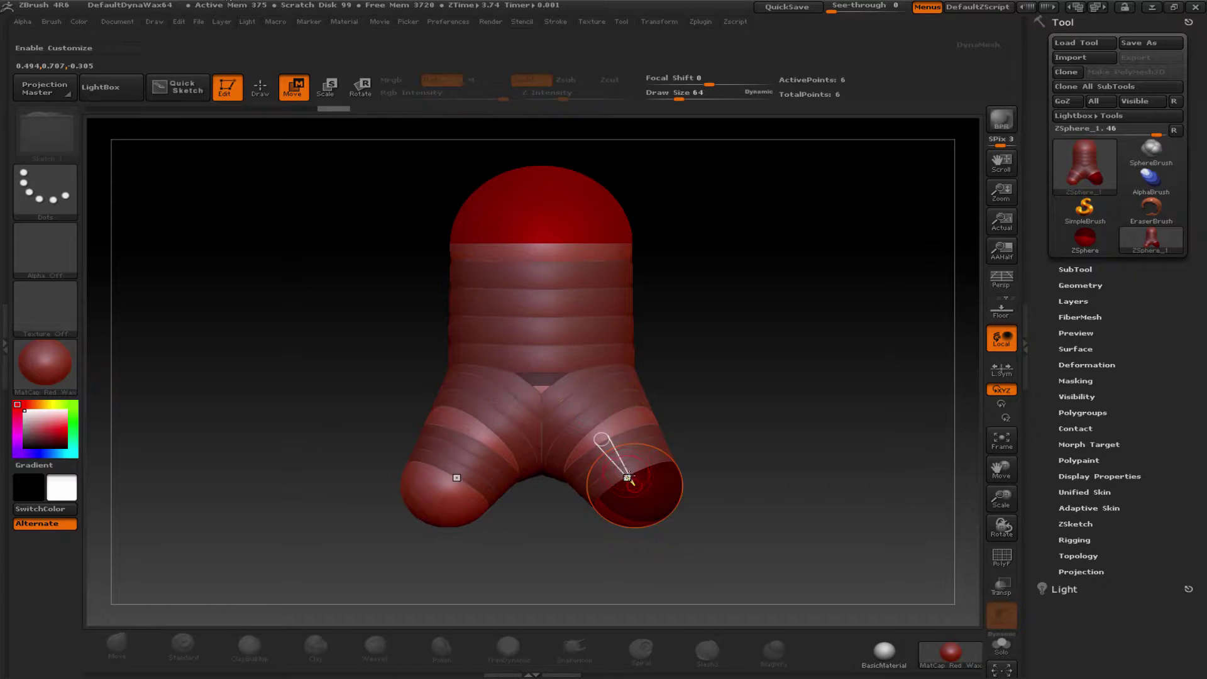
{"action": "left_click_drag", "start_coordinate": [636, 485], "coordinate": [636, 612]}
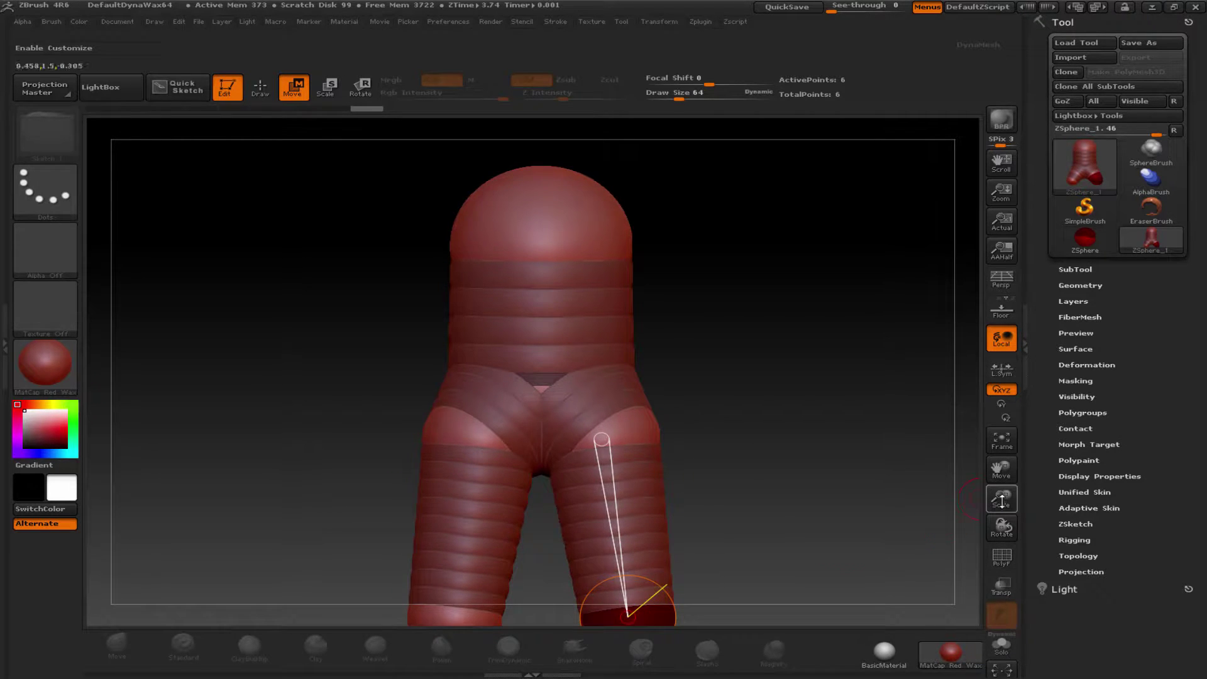
{"action": "left_click_drag", "start_coordinate": [1002, 500], "coordinate": [1002, 528]}
{"action": "mouse_move", "coordinate": [1002, 468]}
{"action": "left_mouse_down"}
{"action": "mouse_move", "coordinate": [983, 423]}
{"action": "mouse_move", "coordinate": [985, 359]}
{"action": "left_mouse_up"}
{"action": "left_click_drag", "start_coordinate": [610, 476], "coordinate": [617, 524]}
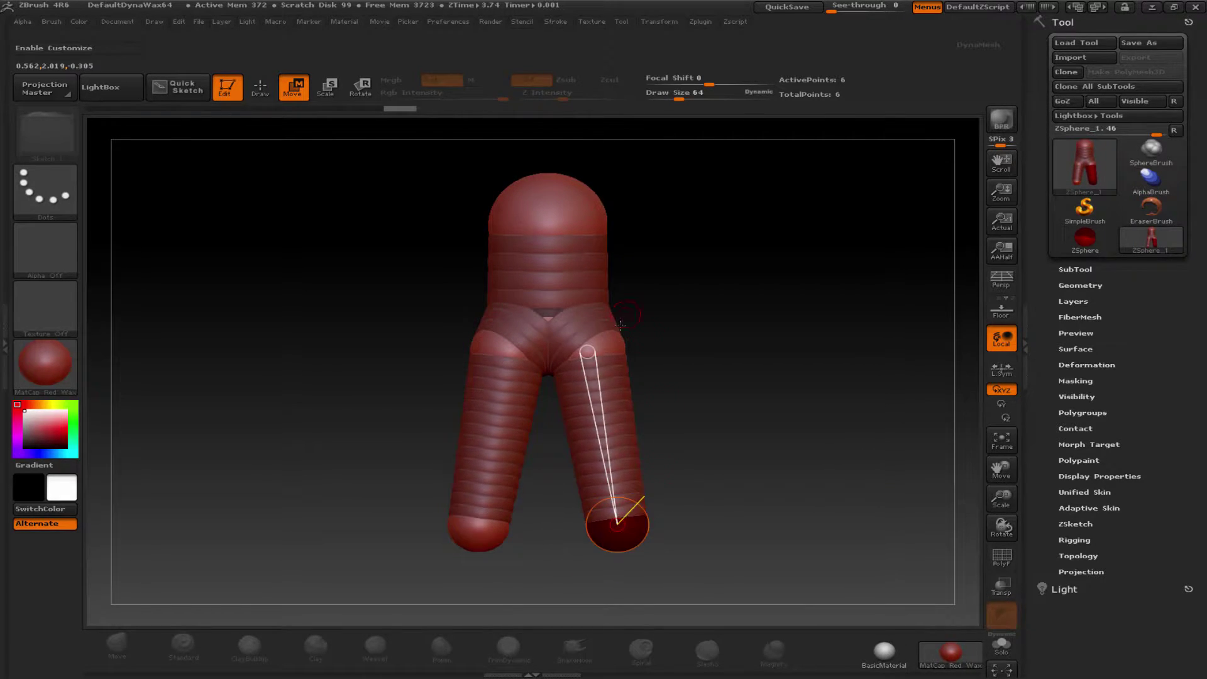
{"action": "left_click_drag", "start_coordinate": [618, 350], "coordinate": [619, 369]}
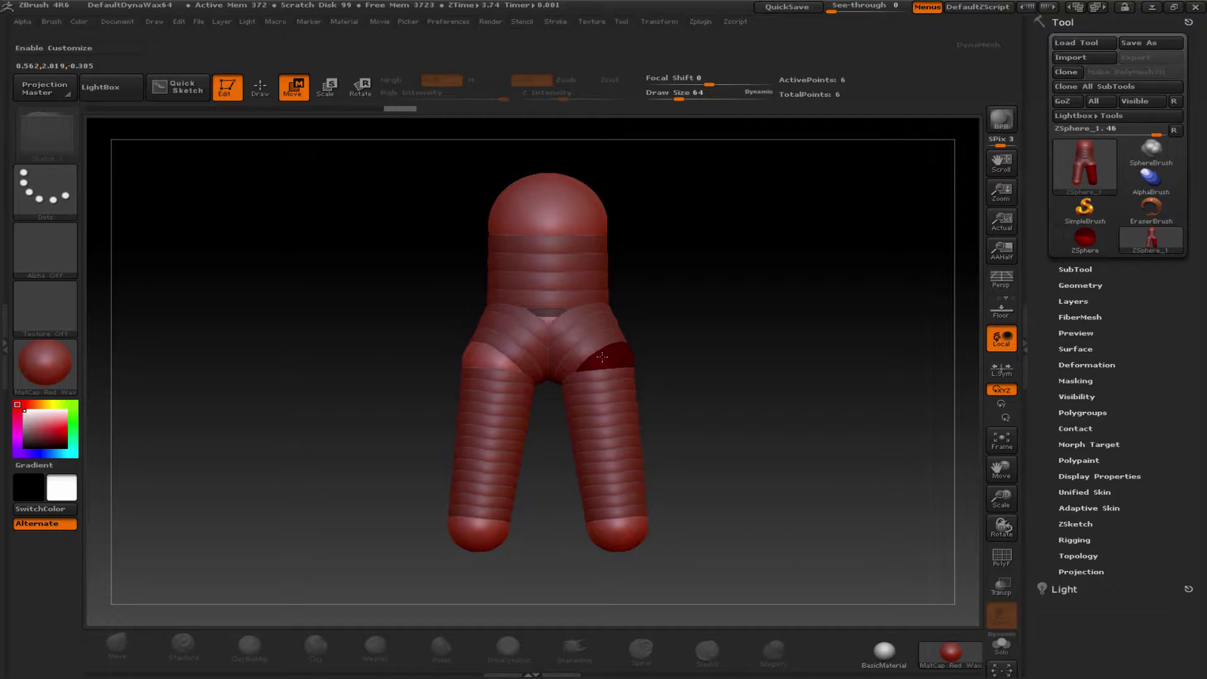
From a side view, align each lower leg under its thigh, then return to front view.
{"action": "left_click_drag", "start_coordinate": [701, 338], "coordinate": [721, 336], "text": "shift"}
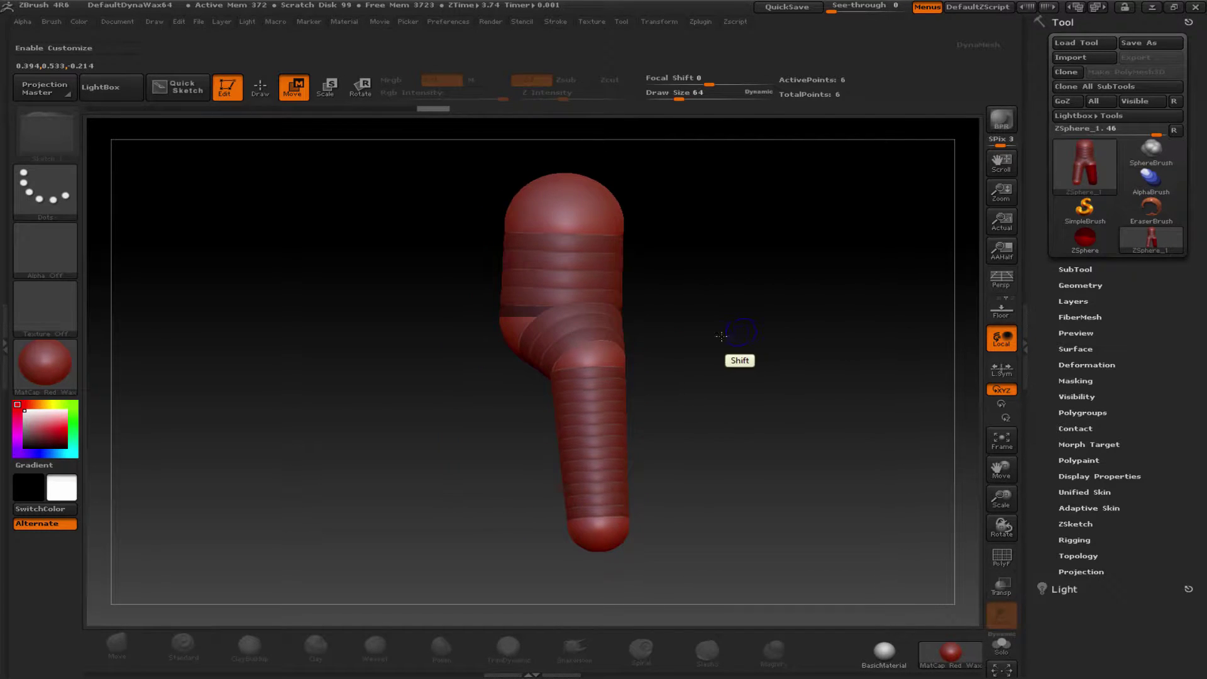
{"action": "left_click_drag", "start_coordinate": [597, 535], "coordinate": [552, 552]}
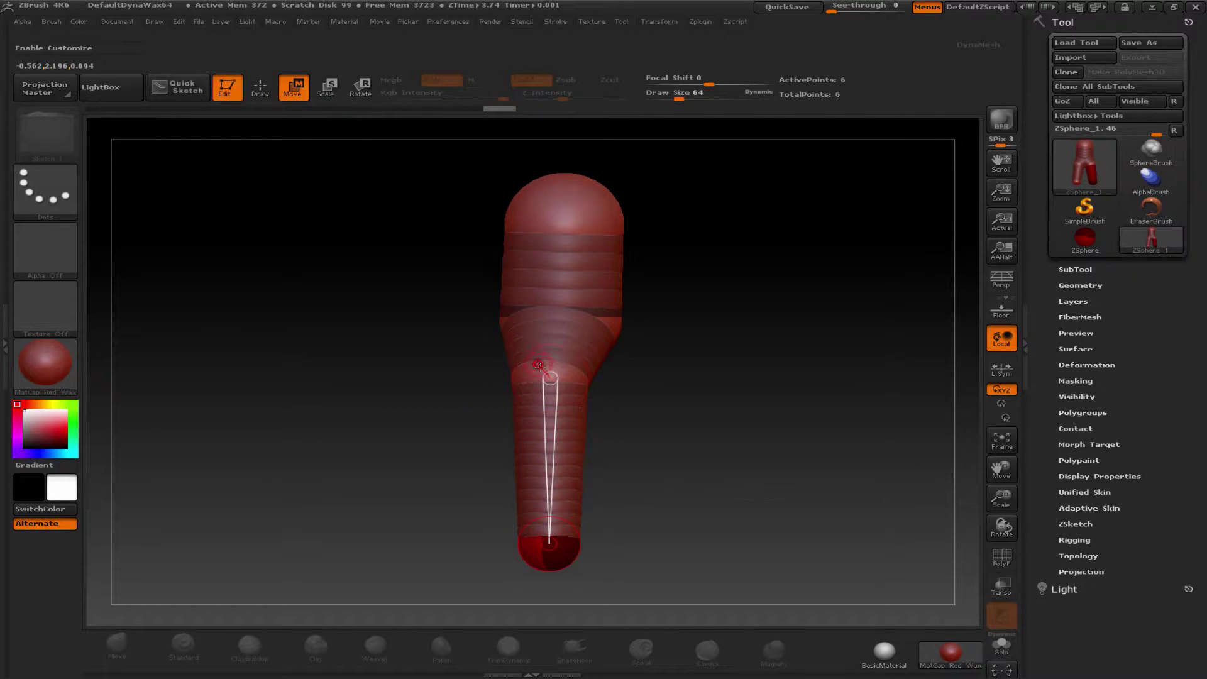
{"action": "left_click_drag", "start_coordinate": [546, 372], "coordinate": [566, 391]}
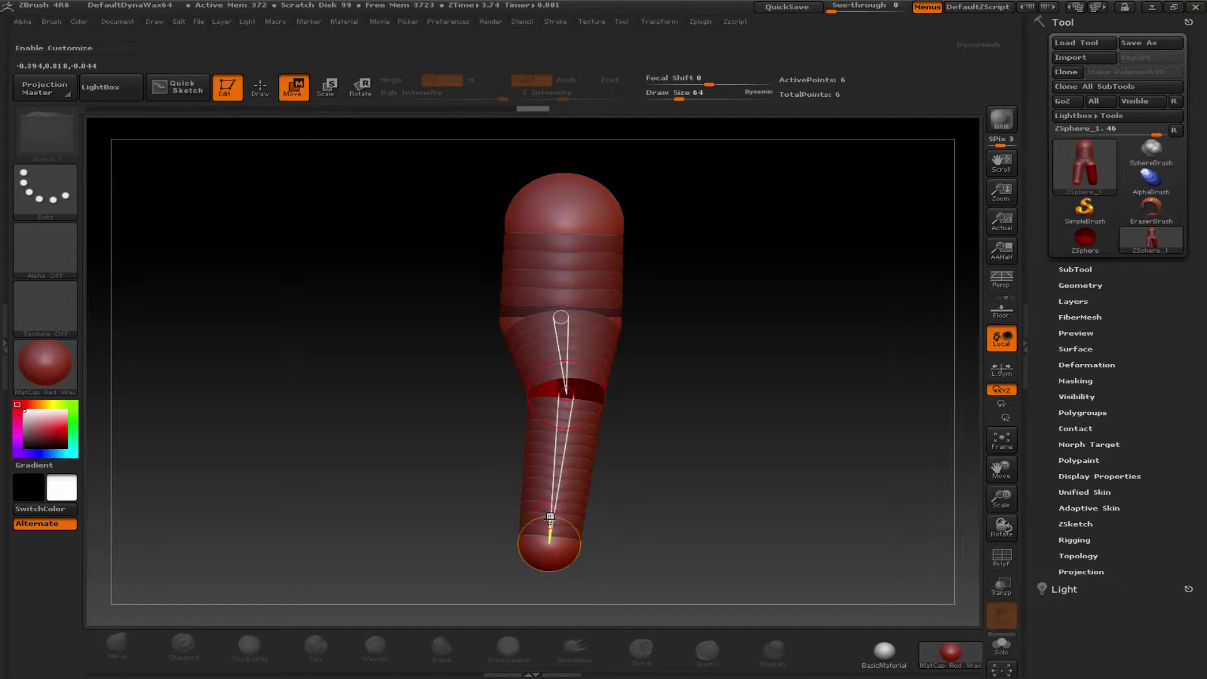
{"action": "right_click", "coordinate": [551, 547]}
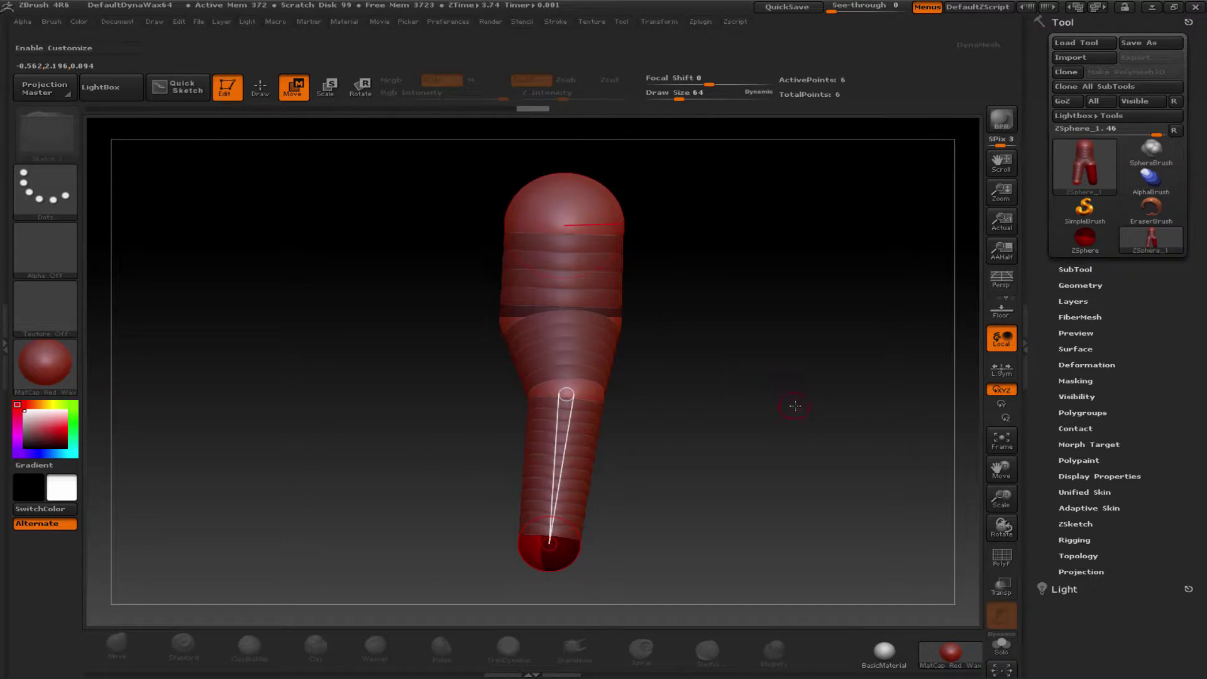
{"action": "left_click_drag", "start_coordinate": [763, 409], "coordinate": [685, 490]}
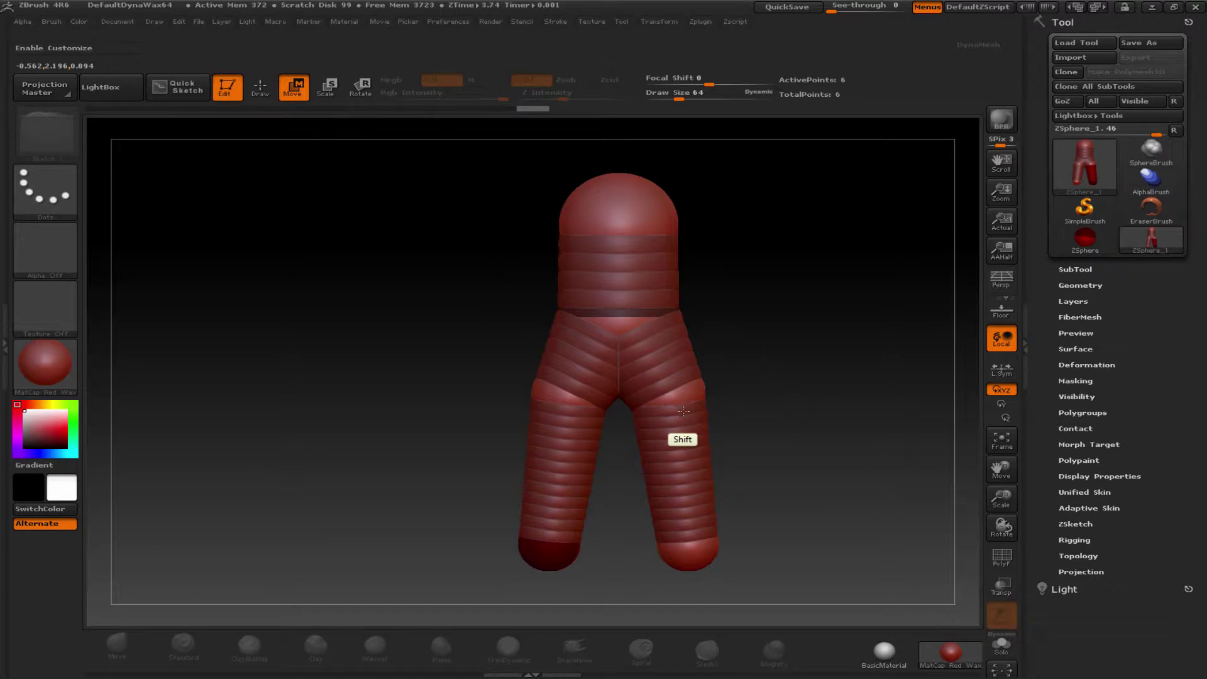
Add a mirrored pair of shoulder ZSpheres to the armature.
{"action": "left_click", "coordinate": [259, 87]}
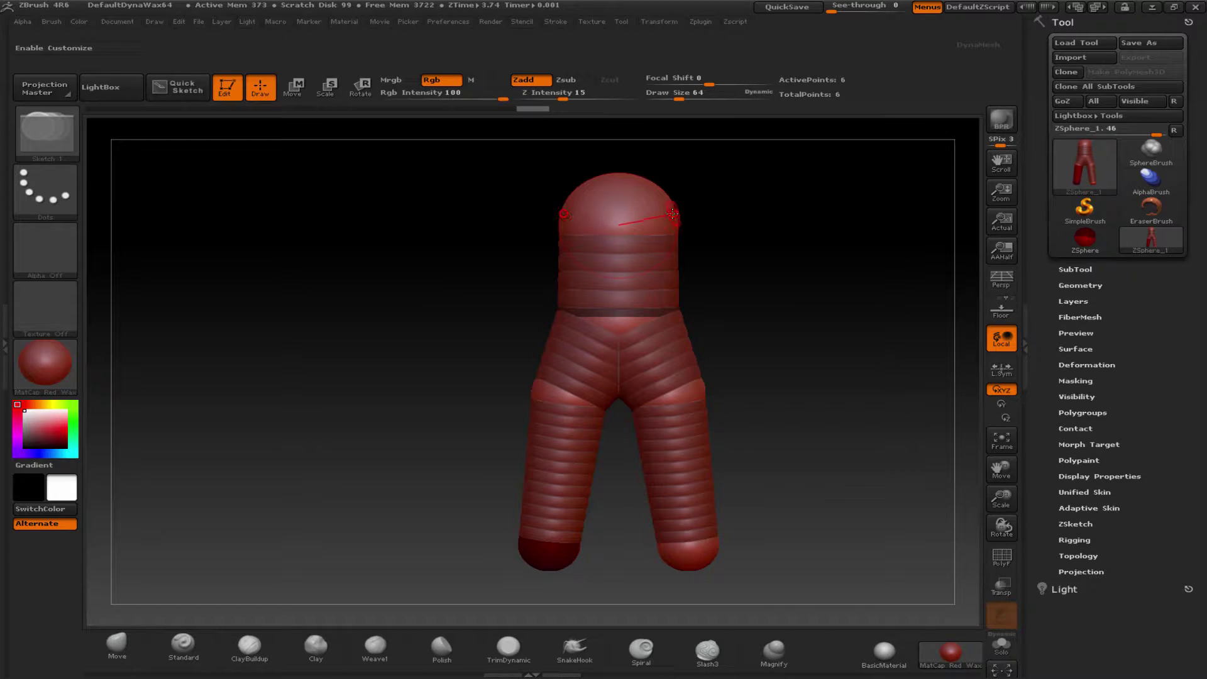
{"action": "left_click_drag", "start_coordinate": [665, 212], "coordinate": [709, 203]}
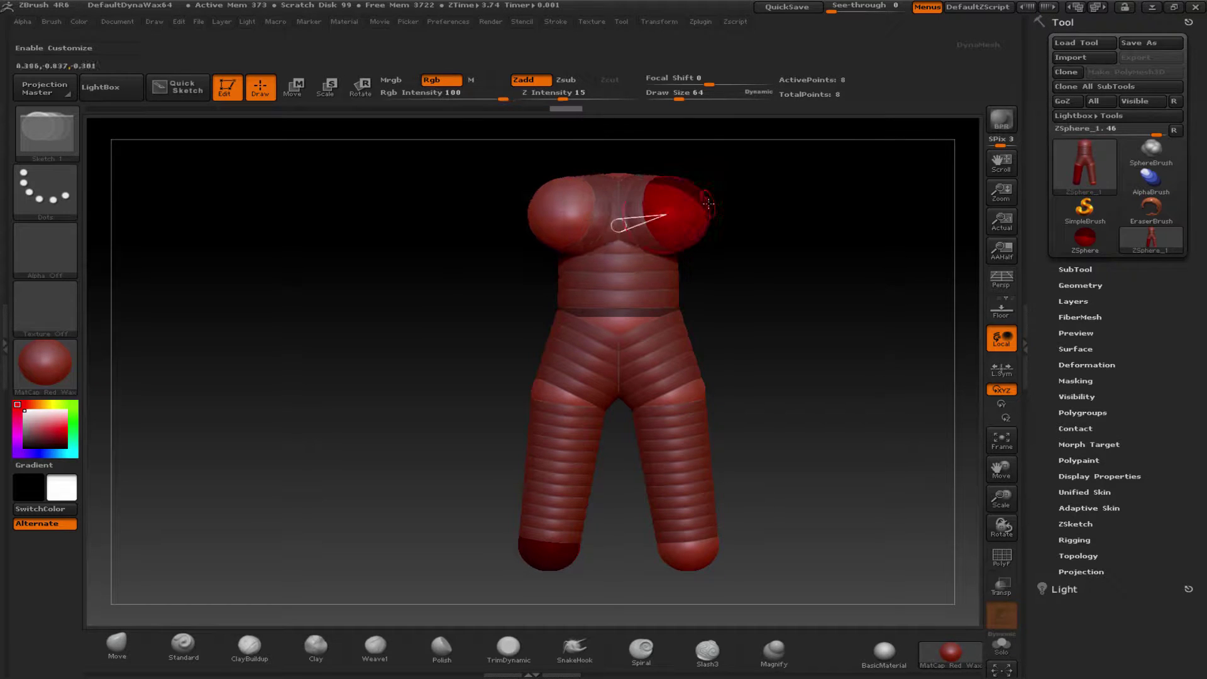
{"action": "key", "text": "w"}
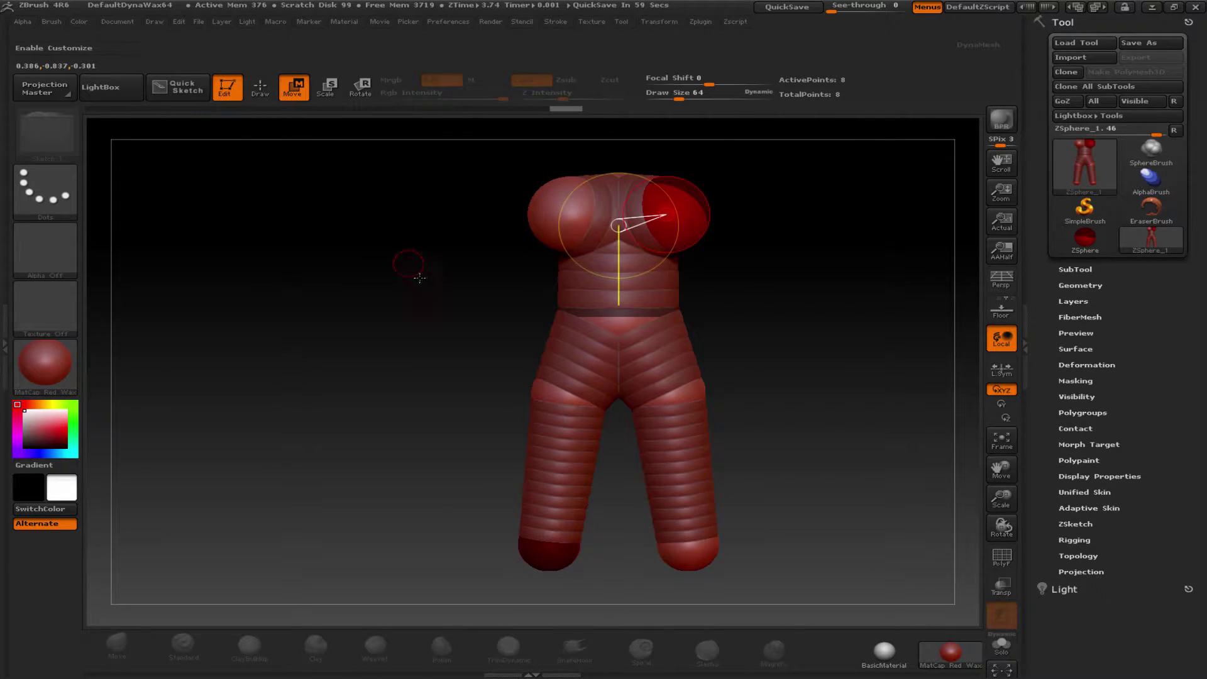
Drag the knee spheres up to the hips so each leg is one straight segment.
{"action": "left_click_drag", "start_coordinate": [471, 291], "coordinate": [507, 286]}
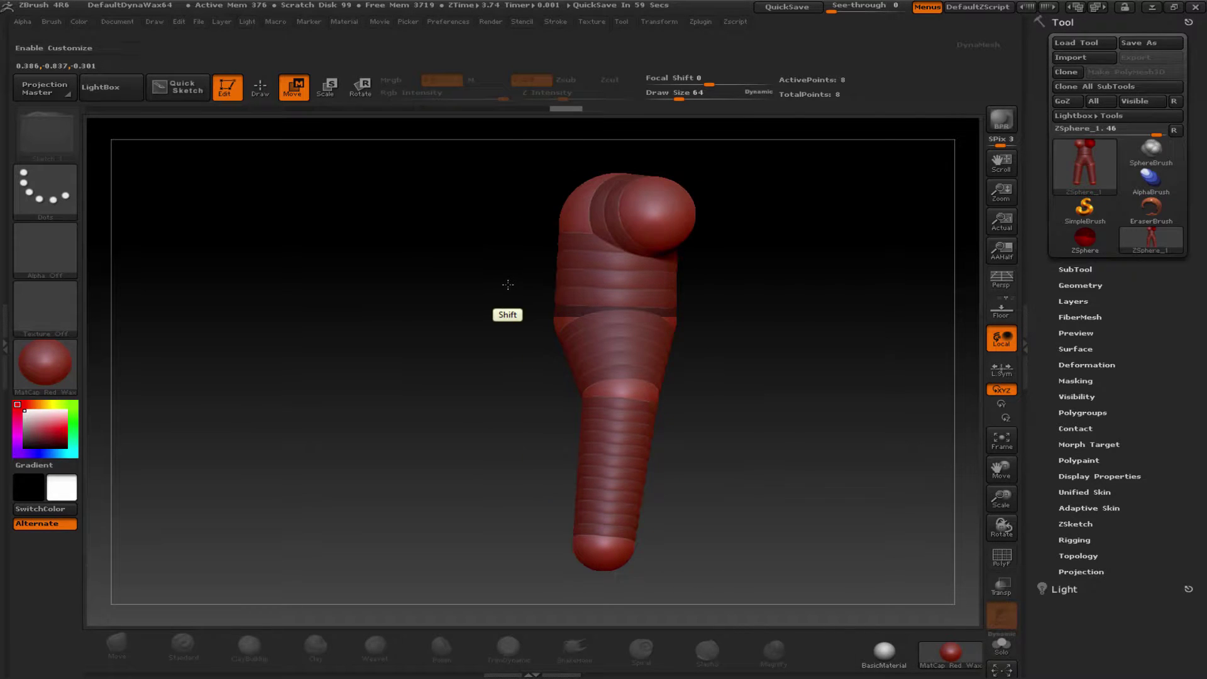
{"action": "left_click_drag", "start_coordinate": [690, 210], "coordinate": [566, 217]}
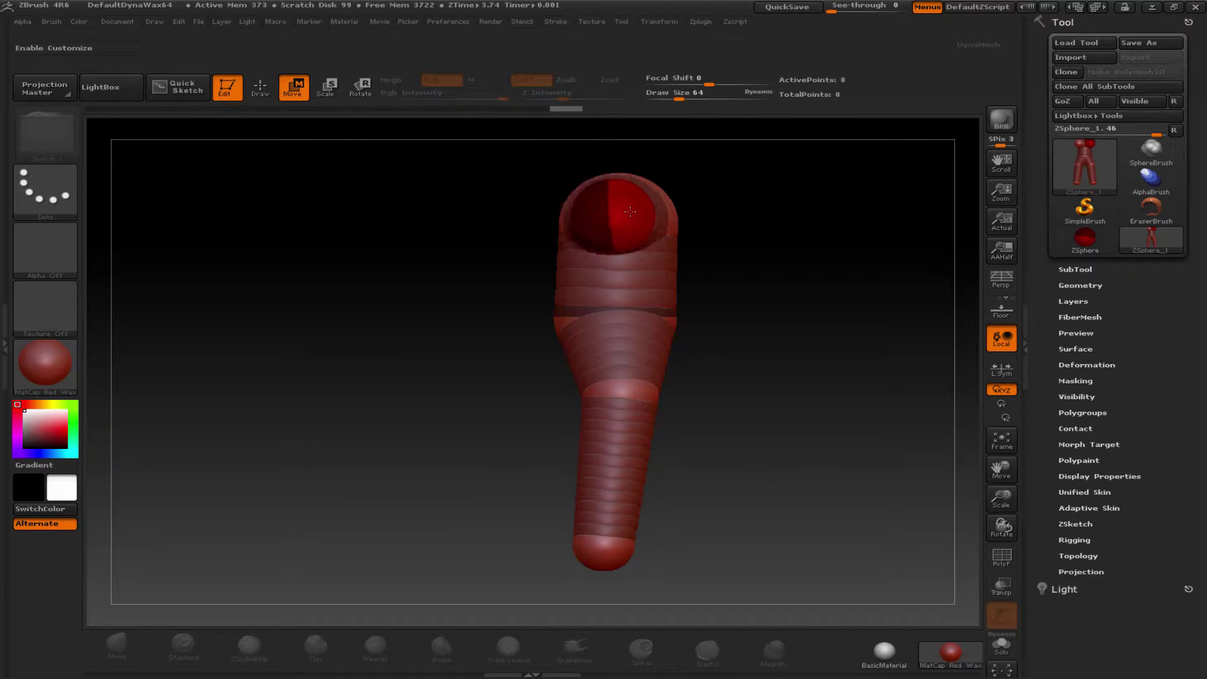
{"action": "left_click_drag", "start_coordinate": [619, 378], "coordinate": [643, 464]}
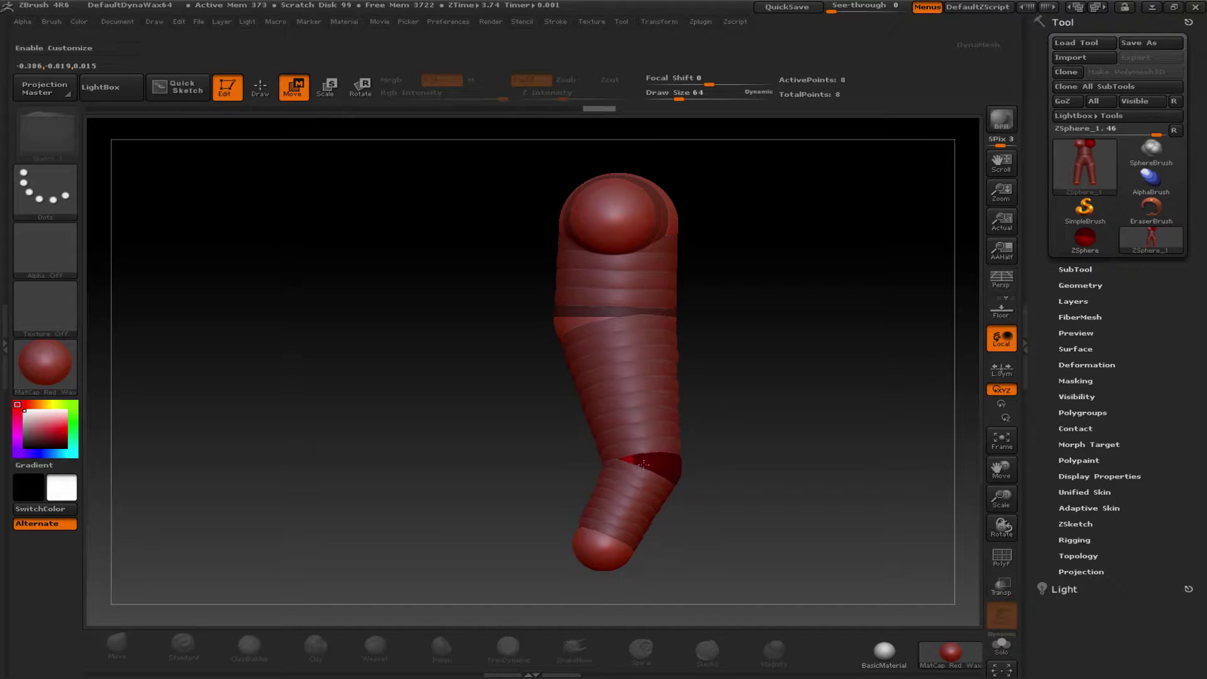
{"action": "left_click_drag", "start_coordinate": [759, 400], "coordinate": [672, 405]}
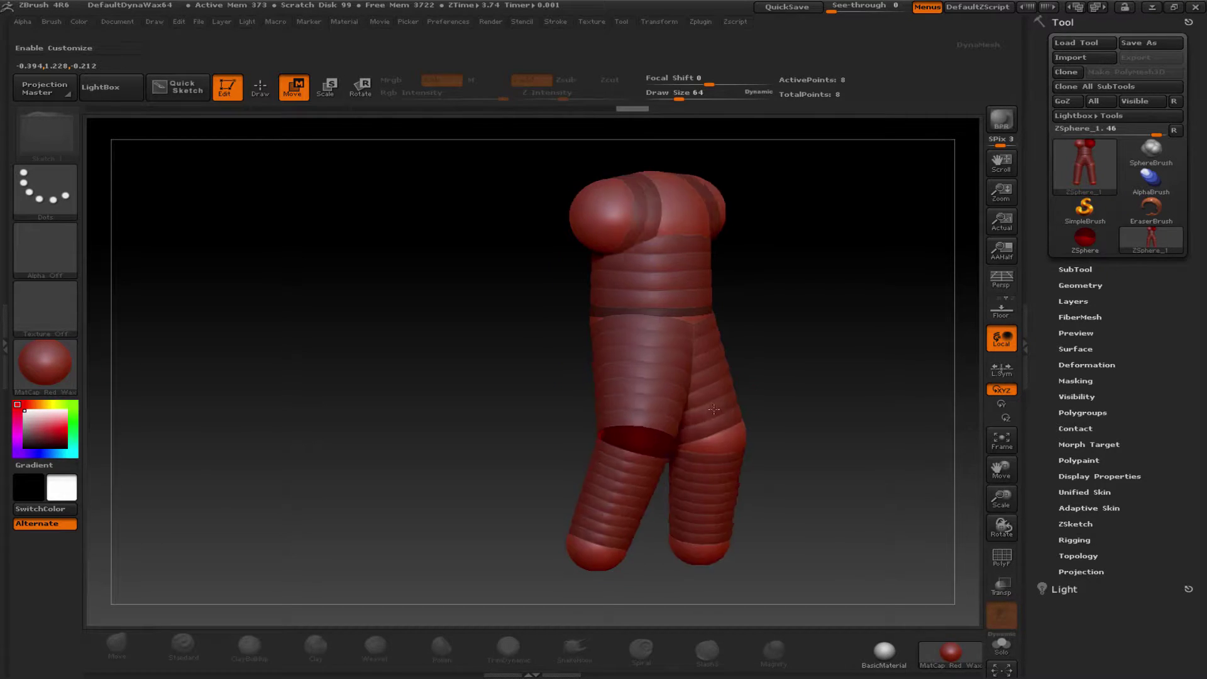
{"action": "left_click_drag", "start_coordinate": [615, 441], "coordinate": [628, 370]}
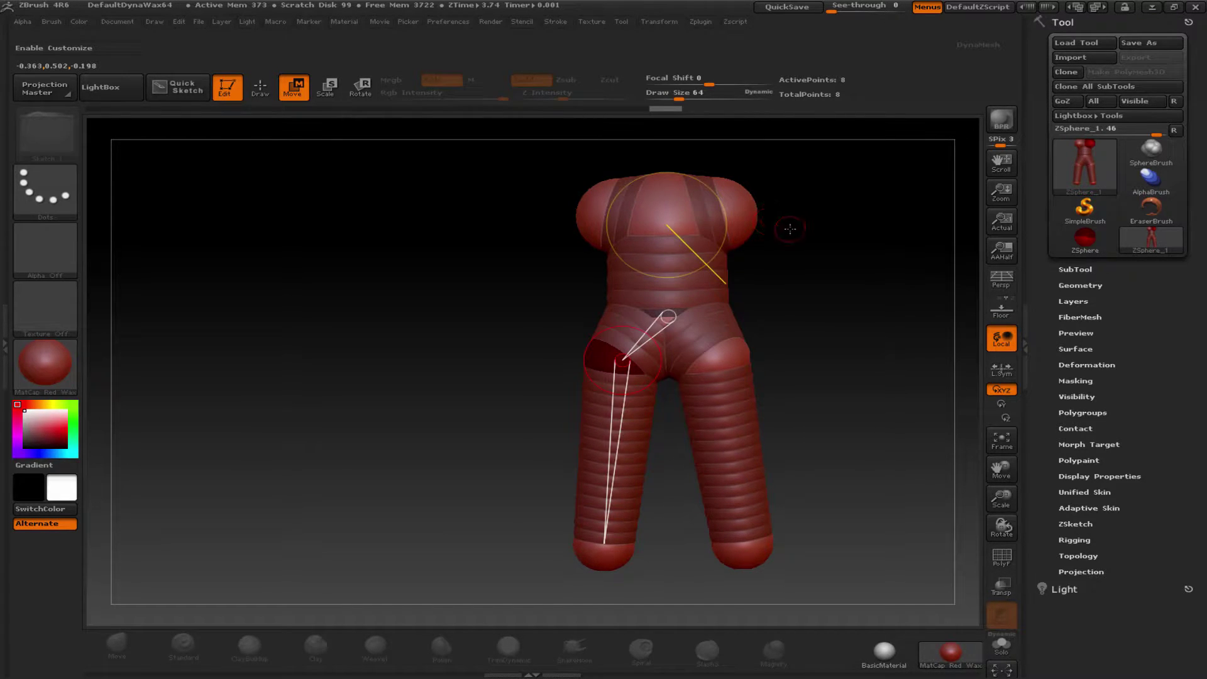
{"action": "mouse_move", "coordinate": [792, 239]}
{"action": "left_mouse_down"}
{"action": "mouse_move", "coordinate": [742, 251]}
{"action": "mouse_move", "coordinate": [838, 237]}
{"action": "mouse_move", "coordinate": [825, 269]}
{"action": "left_mouse_up"}
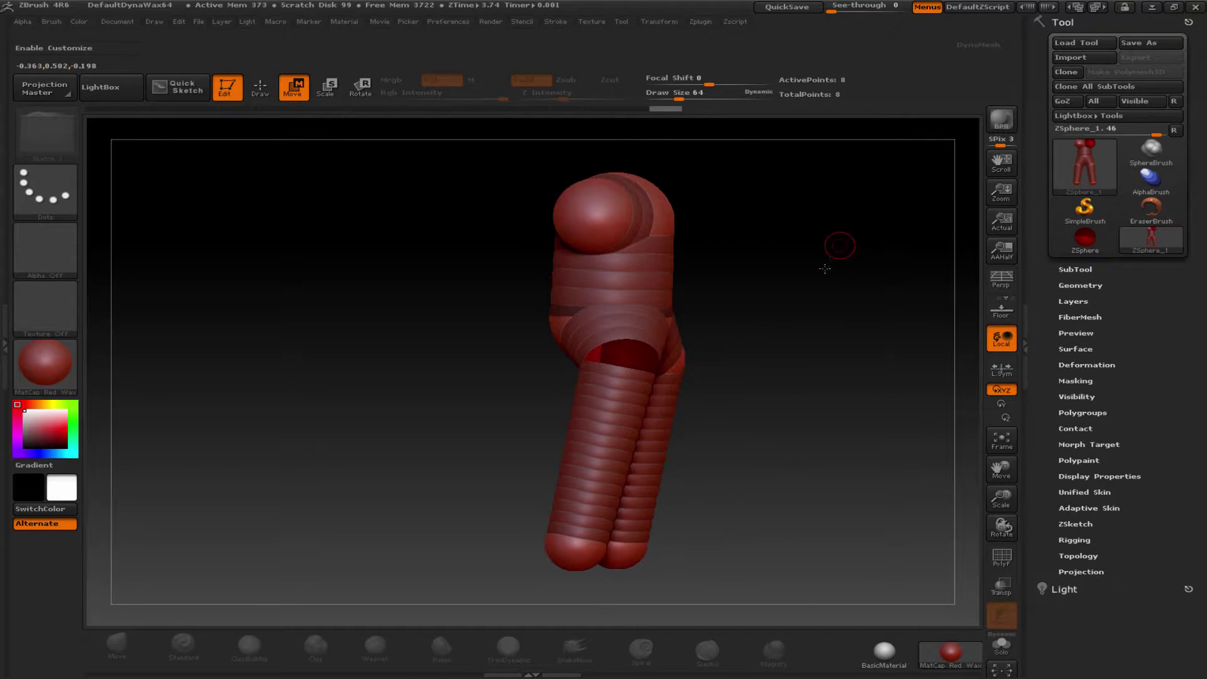
Insert a knee sphere on each leg and position it so the shin hangs straight below.
{"action": "left_click", "coordinate": [263, 91]}
{"action": "left_click_drag", "start_coordinate": [602, 446], "coordinate": [627, 464]}
{"action": "left_click", "coordinate": [292, 87]}
{"action": "mouse_move", "coordinate": [747, 445]}
{"action": "left_mouse_down"}
{"action": "mouse_move", "coordinate": [615, 423]}
{"action": "mouse_move", "coordinate": [698, 545]}
{"action": "mouse_move", "coordinate": [723, 551]}
{"action": "left_mouse_up"}
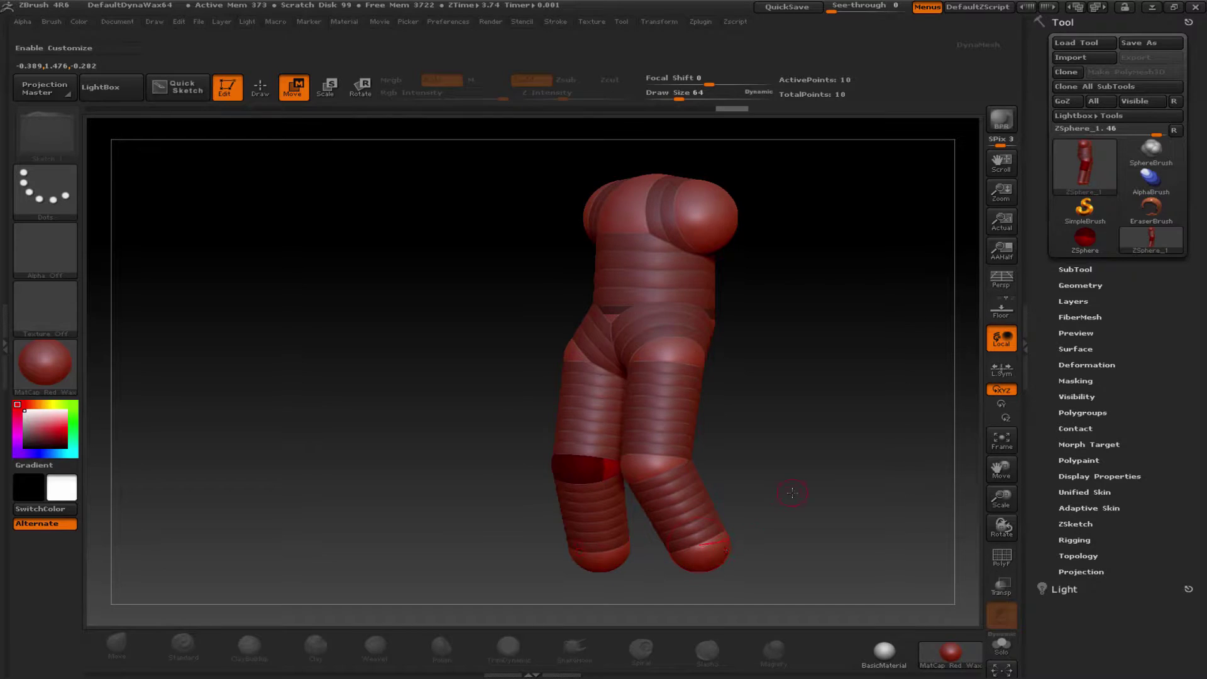
{"action": "left_click_drag", "start_coordinate": [792, 493], "coordinate": [737, 528]}
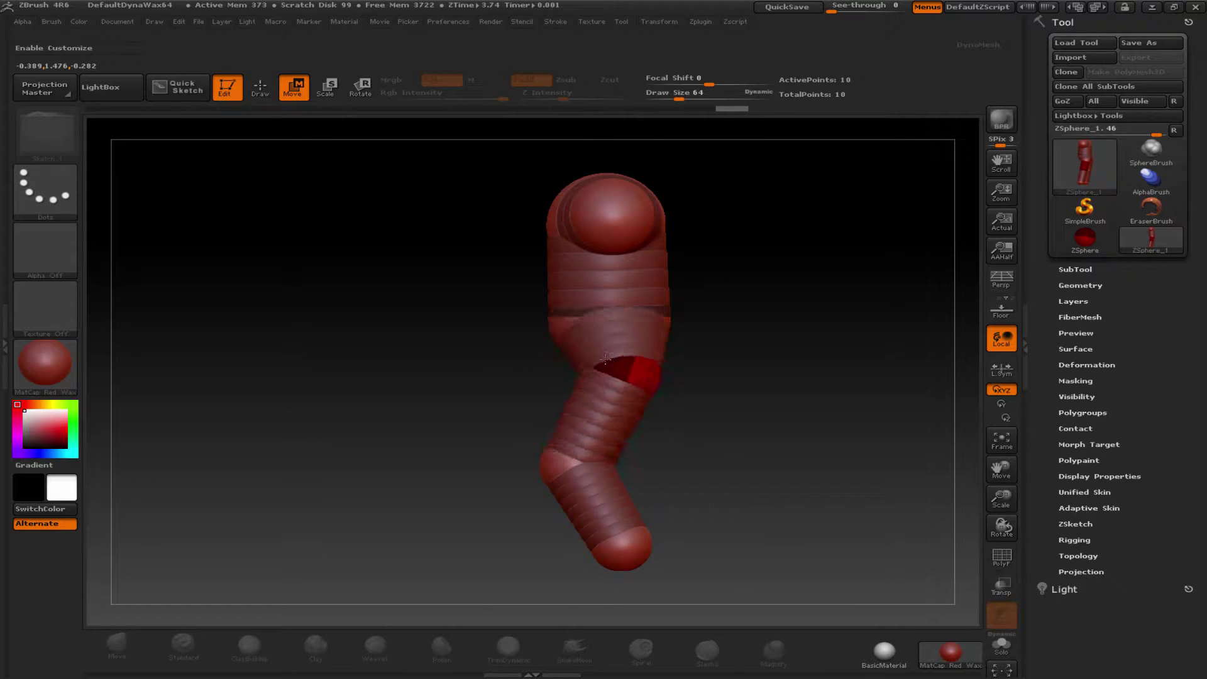
{"action": "mouse_move", "coordinate": [605, 358]}
{"action": "left_mouse_down"}
{"action": "mouse_move", "coordinate": [589, 470]}
{"action": "mouse_move", "coordinate": [630, 542]}
{"action": "left_mouse_up"}
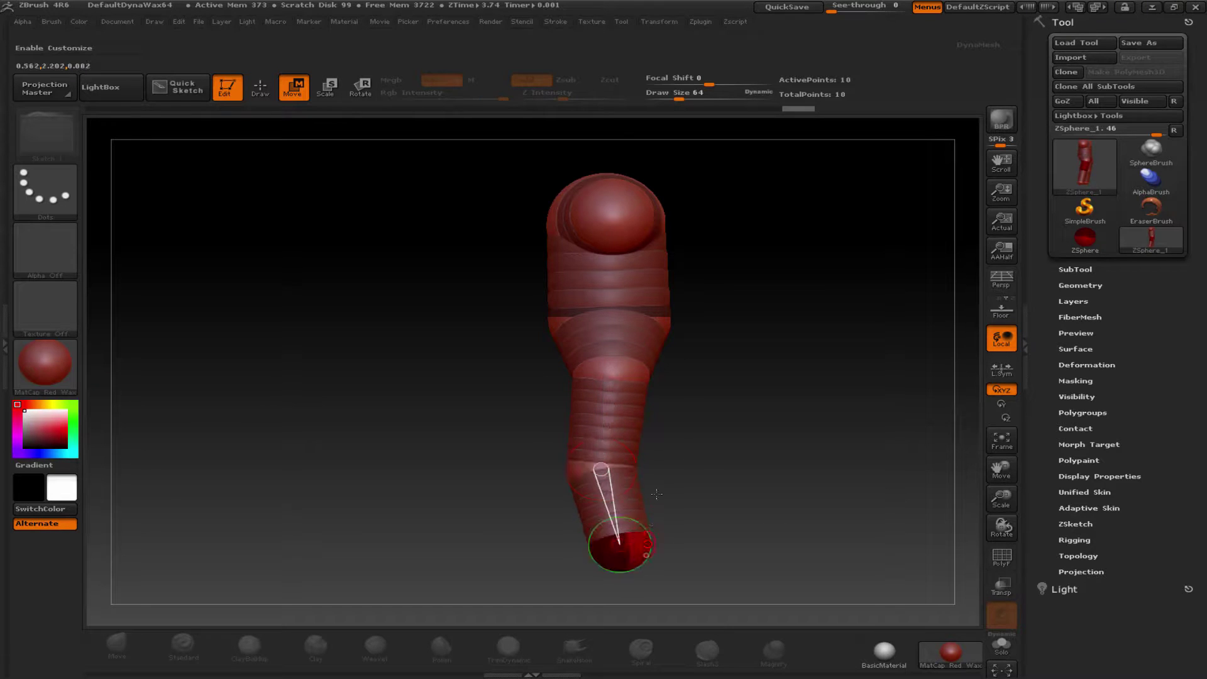
{"action": "mouse_move", "coordinate": [592, 367]}
{"action": "left_mouse_down"}
{"action": "mouse_move", "coordinate": [621, 372]}
{"action": "mouse_move", "coordinate": [599, 381]}
{"action": "left_mouse_up"}
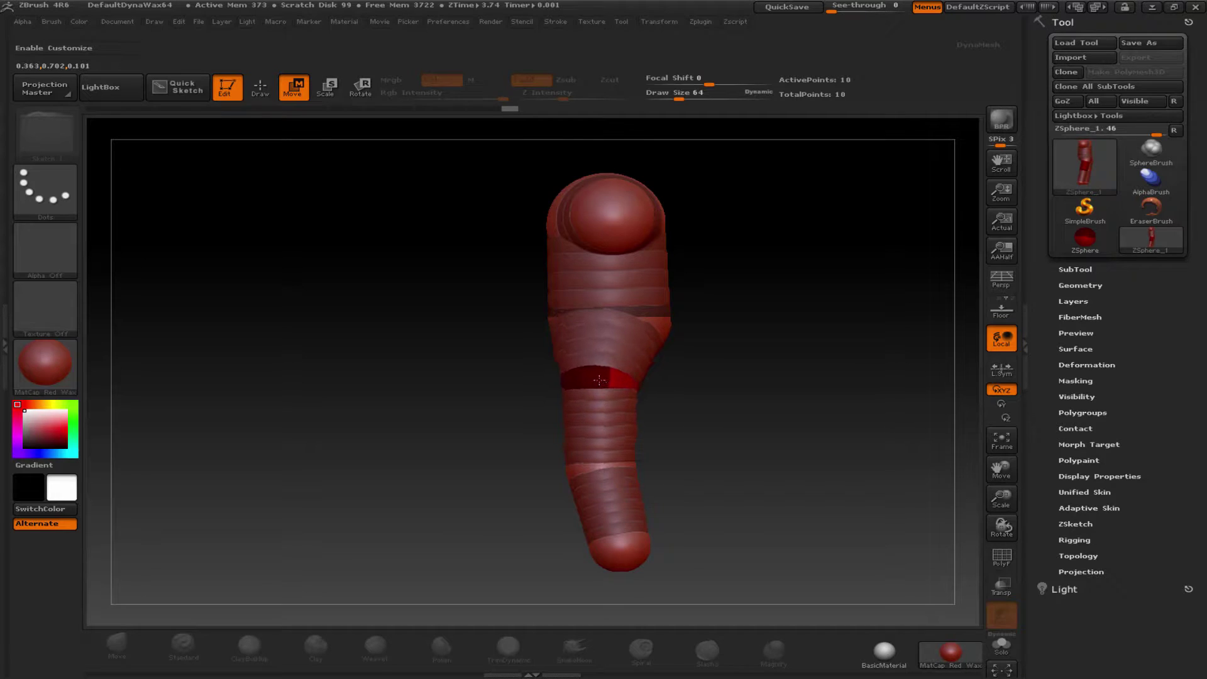
Shrink the knee and foot spheres to narrow and taper the lower legs.
{"action": "left_click", "coordinate": [327, 87]}
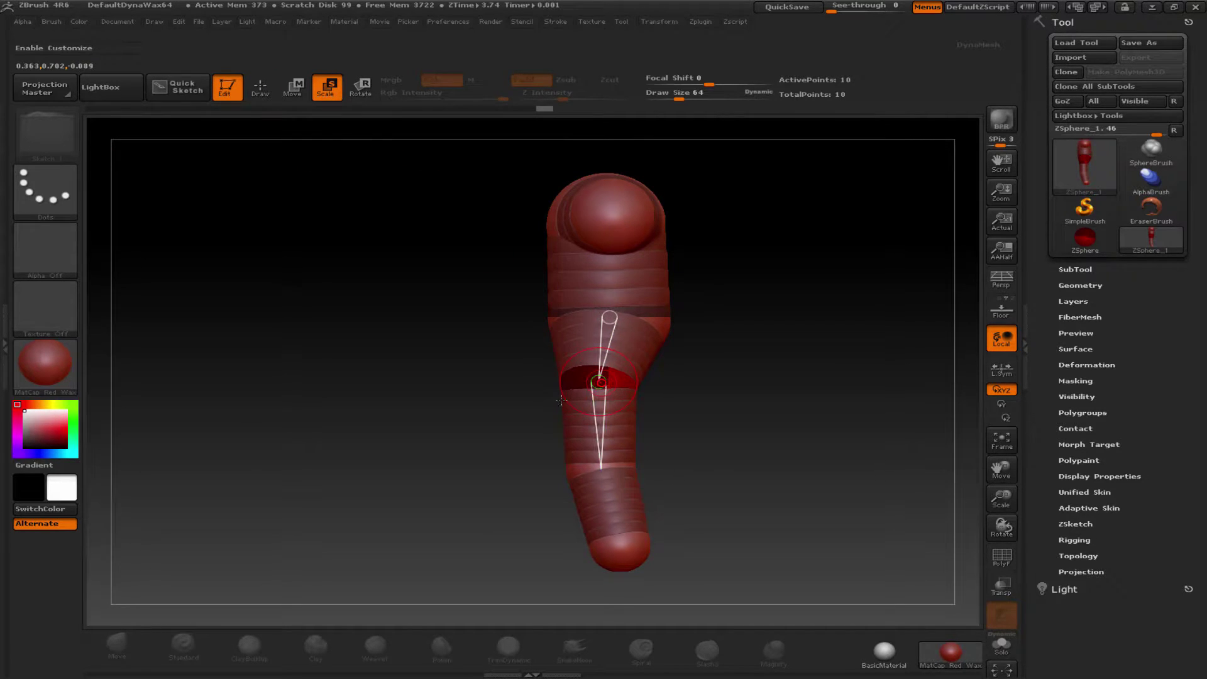
{"action": "left_click_drag", "start_coordinate": [560, 400], "coordinate": [554, 402]}
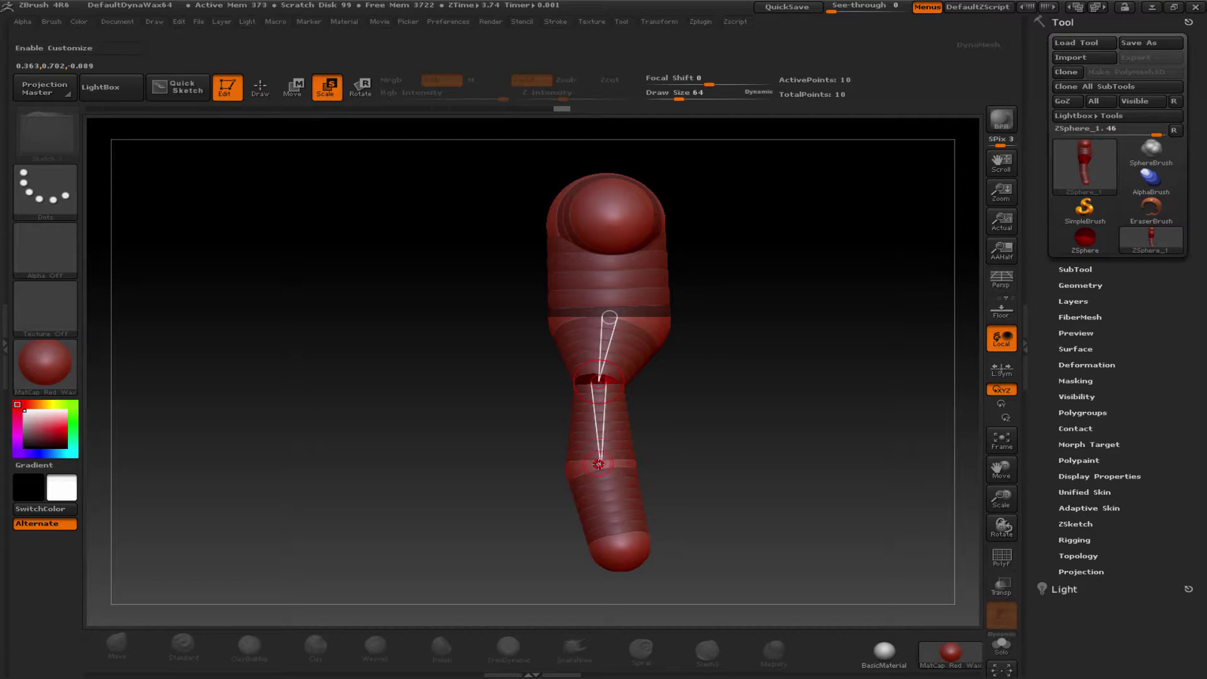
{"action": "left_click_drag", "start_coordinate": [635, 534], "coordinate": [648, 511]}
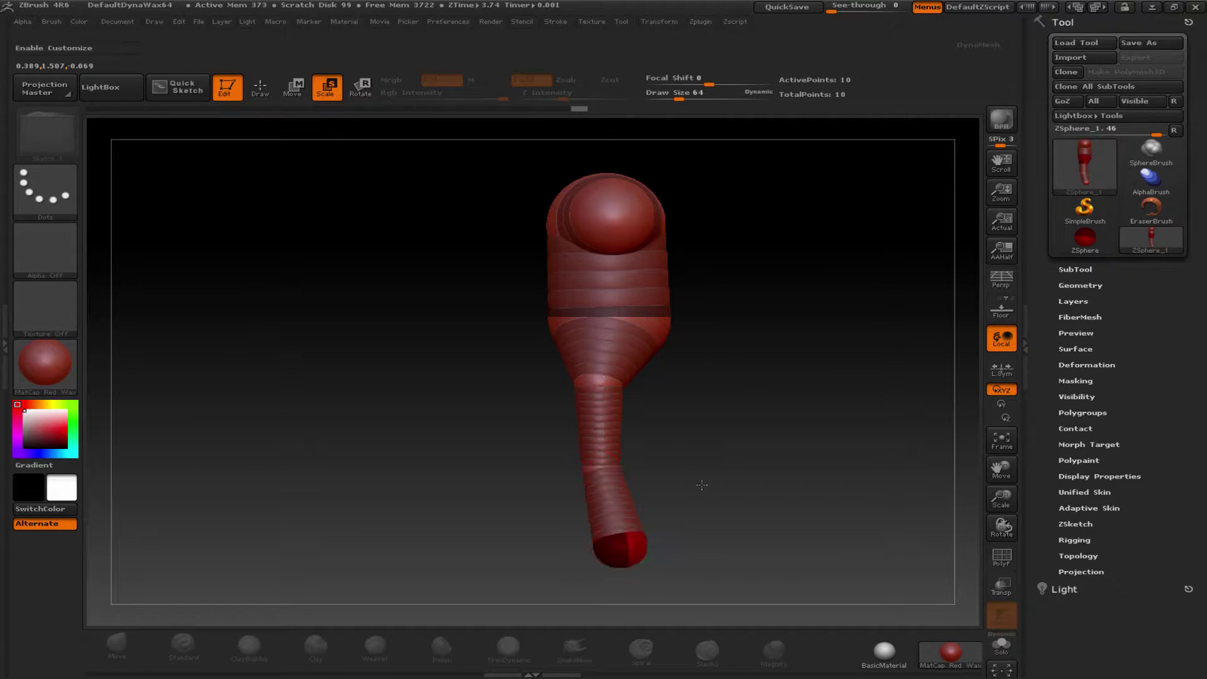
{"action": "left_click_drag", "start_coordinate": [720, 440], "coordinate": [667, 447], "text": "shift"}
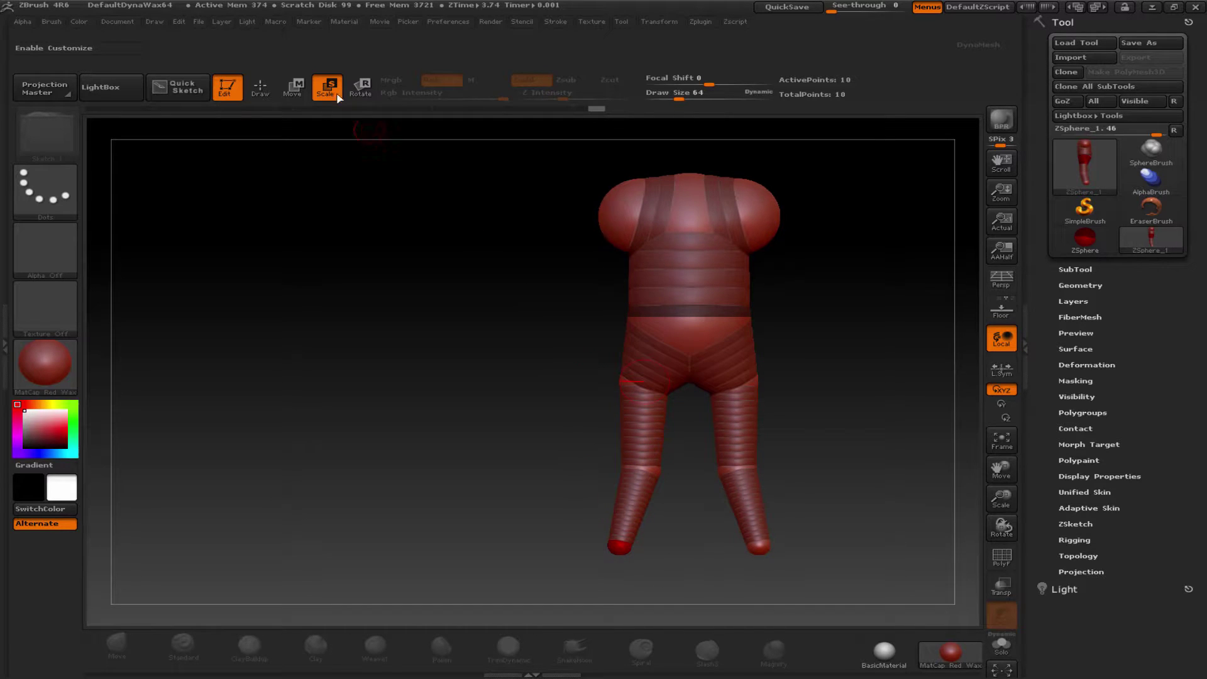
Move the feet and hips to straighten and space the legs.
{"action": "left_click", "coordinate": [294, 87]}
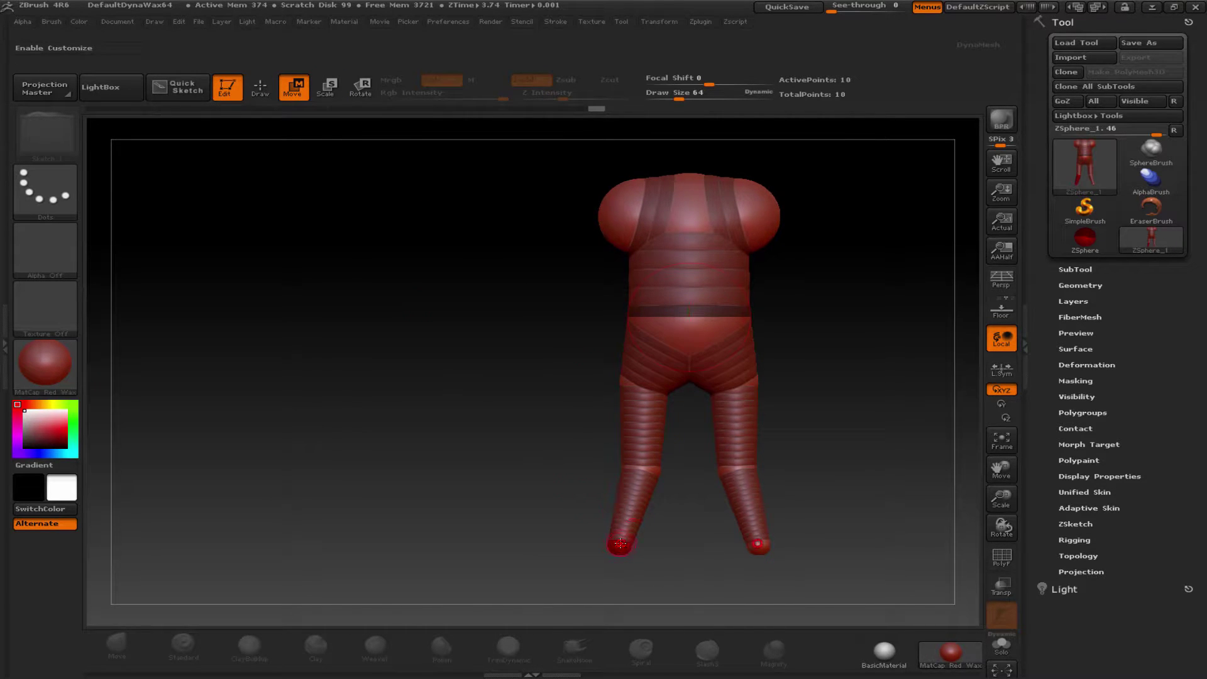
{"action": "left_click_drag", "start_coordinate": [620, 545], "coordinate": [646, 552]}
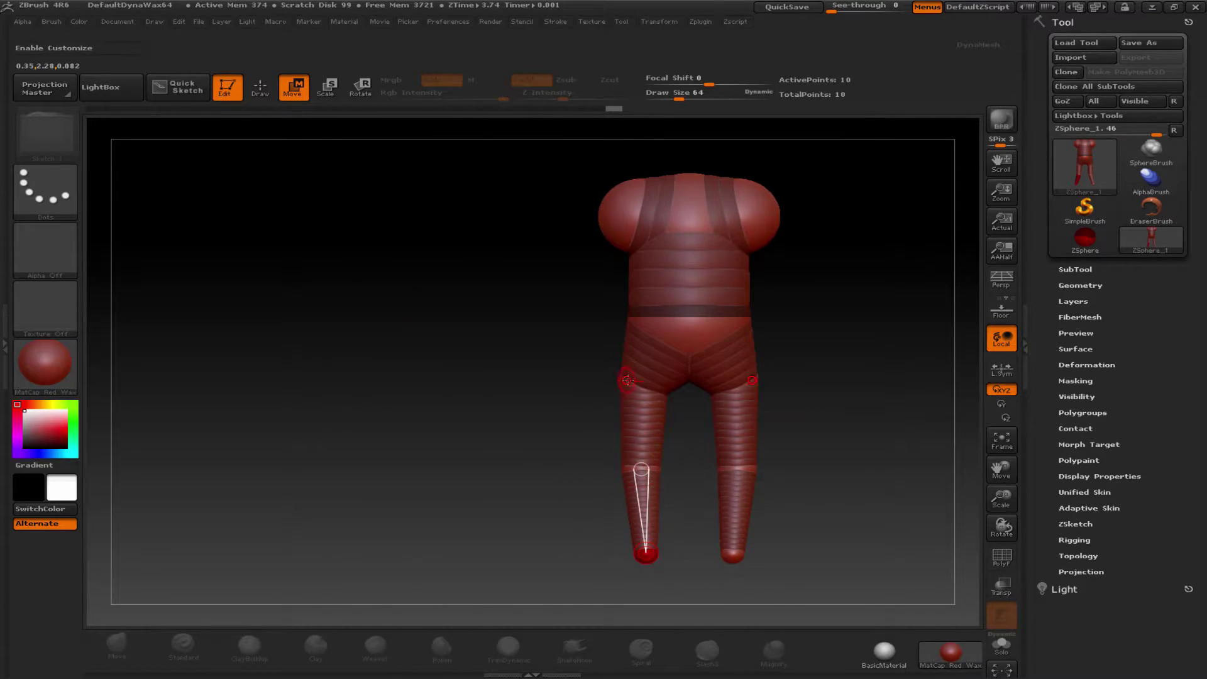
{"action": "left_click_drag", "start_coordinate": [632, 379], "coordinate": [611, 371]}
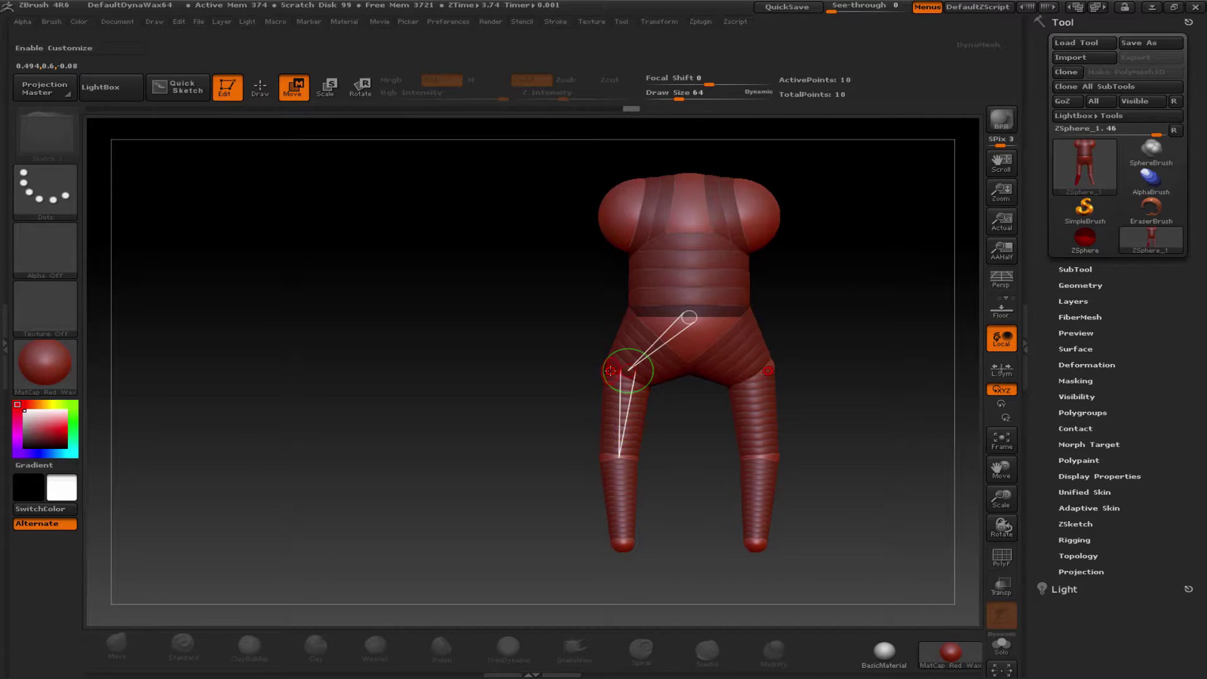
{"action": "key", "text": "space"}
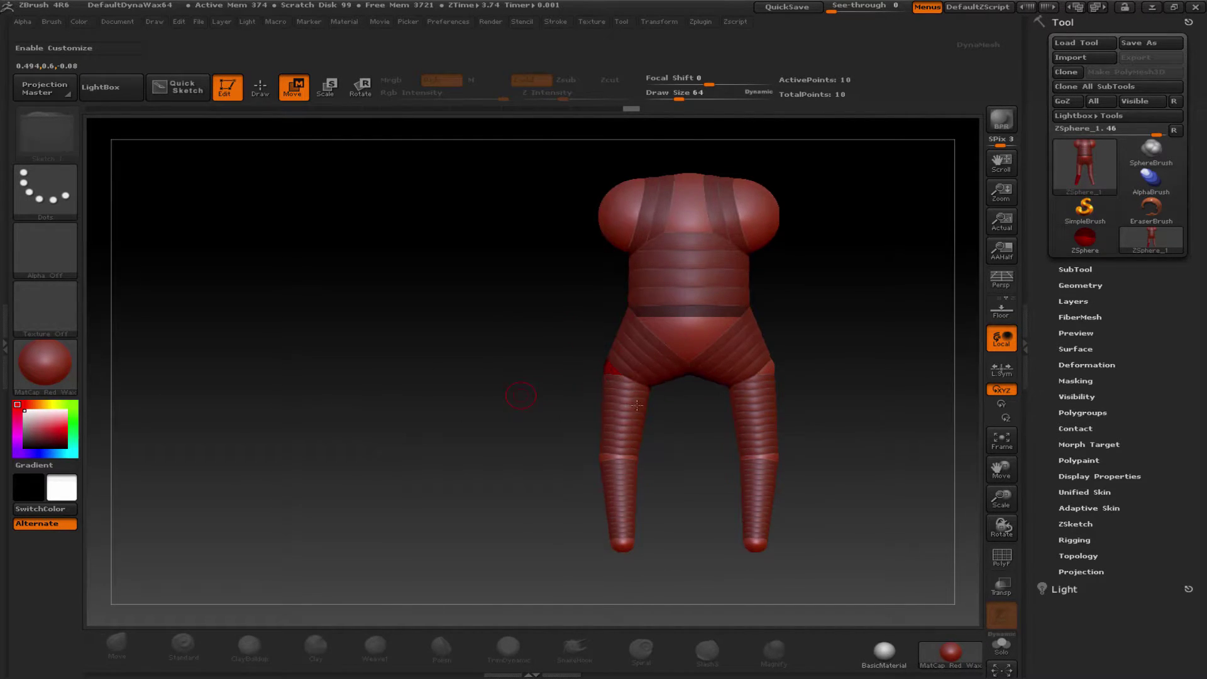
{"action": "left_click_drag", "start_coordinate": [637, 405], "coordinate": [515, 403], "text": "alt"}
{"action": "mouse_move", "coordinate": [622, 375]}
{"action": "left_mouse_down"}
{"action": "mouse_move", "coordinate": [605, 393]}
{"action": "mouse_move", "coordinate": [621, 381]}
{"action": "left_mouse_up"}
Reposition both mirrored knee spheres to bend the legs, checking from the side.
{"action": "left_click_drag", "start_coordinate": [637, 454], "coordinate": [647, 449]}
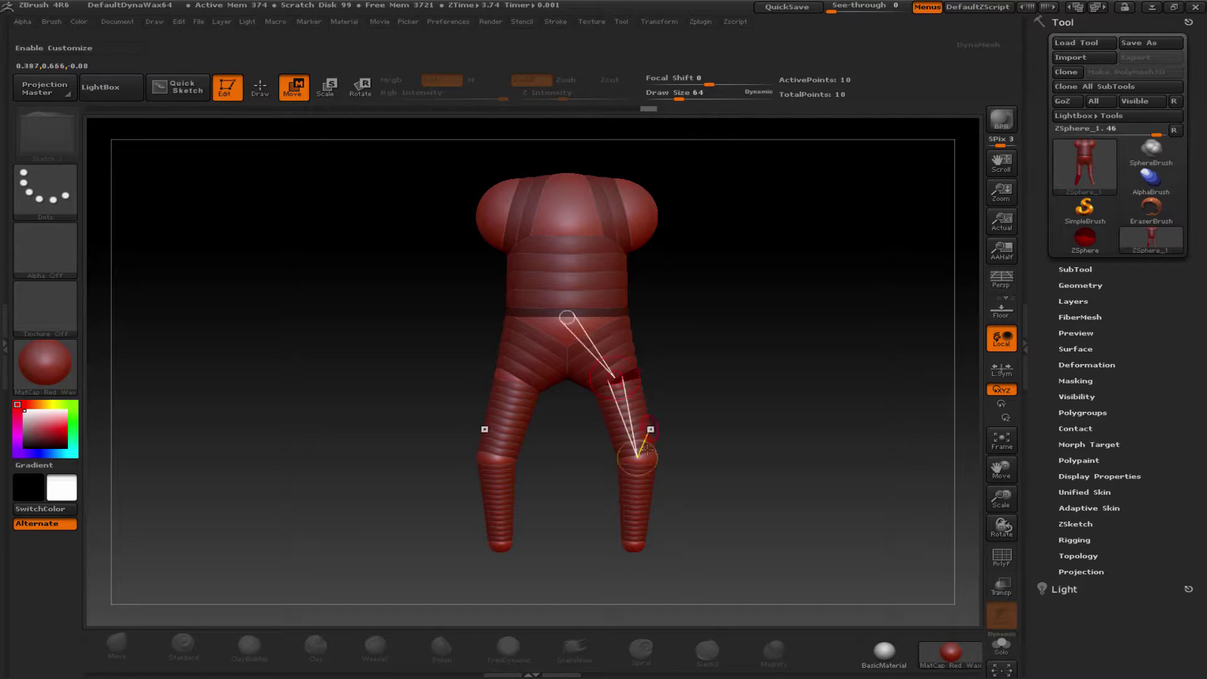
{"action": "key", "text": "space"}
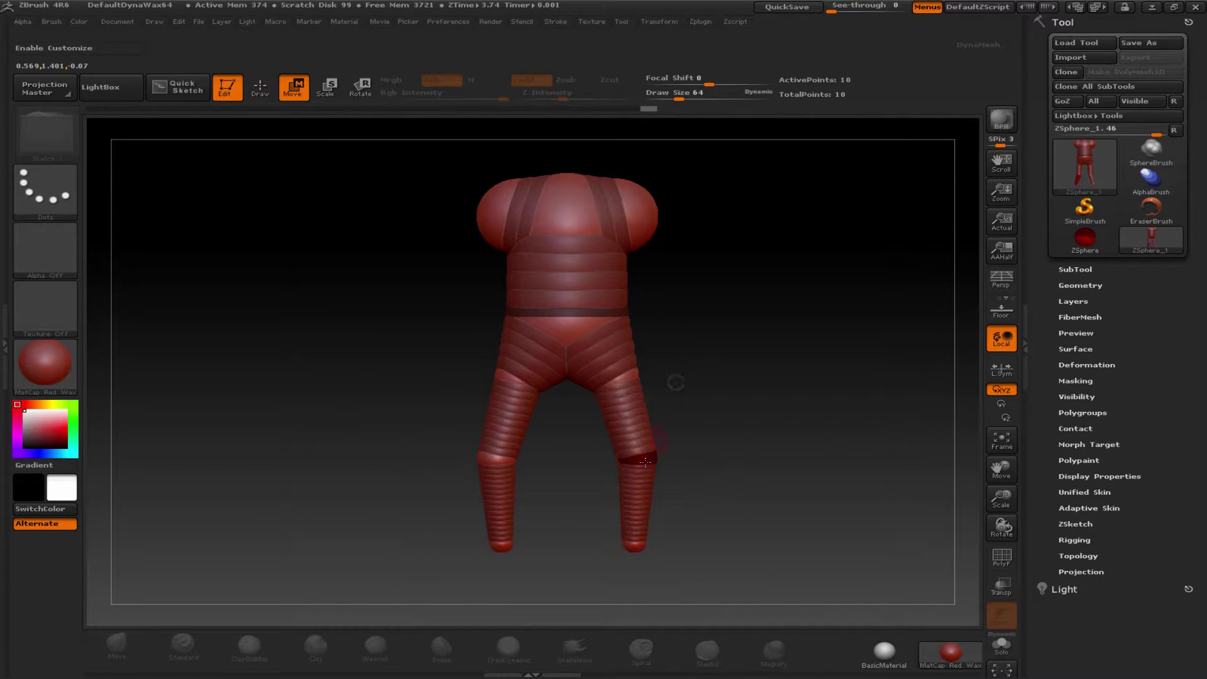
{"action": "left_click_drag", "start_coordinate": [640, 464], "coordinate": [637, 458]}
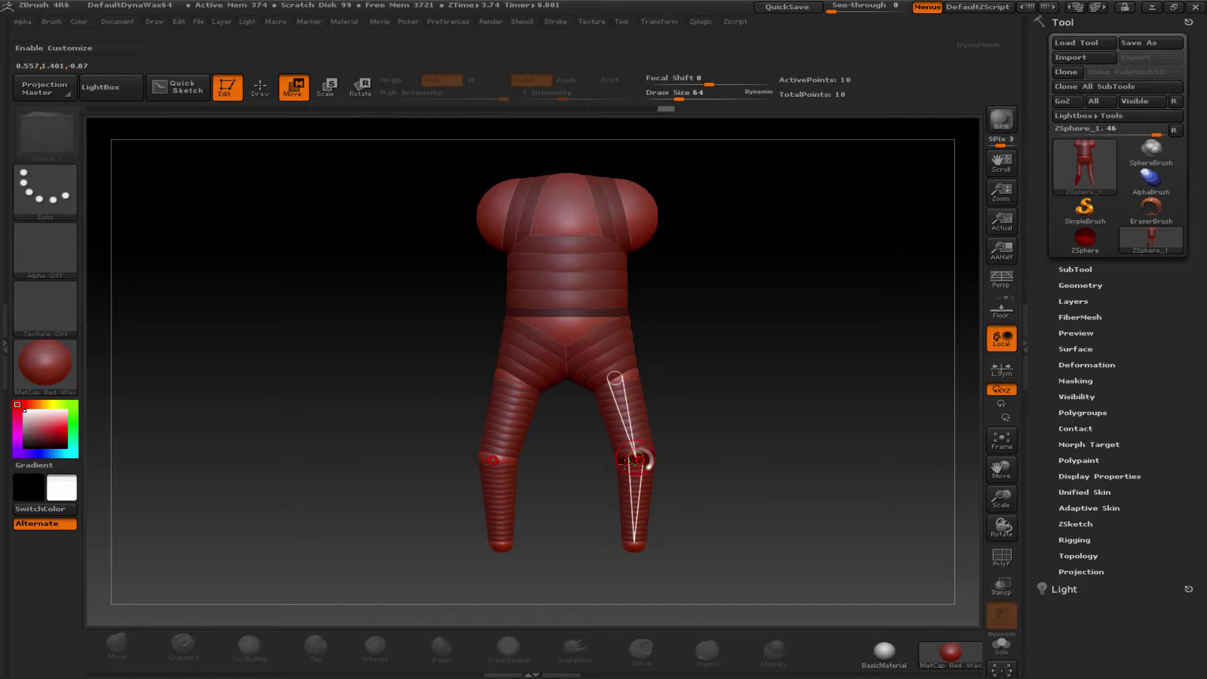
{"action": "mouse_move", "coordinate": [722, 321]}
{"action": "left_mouse_down"}
{"action": "mouse_move", "coordinate": [679, 329]}
{"action": "mouse_move", "coordinate": [672, 398]}
{"action": "left_mouse_up"}
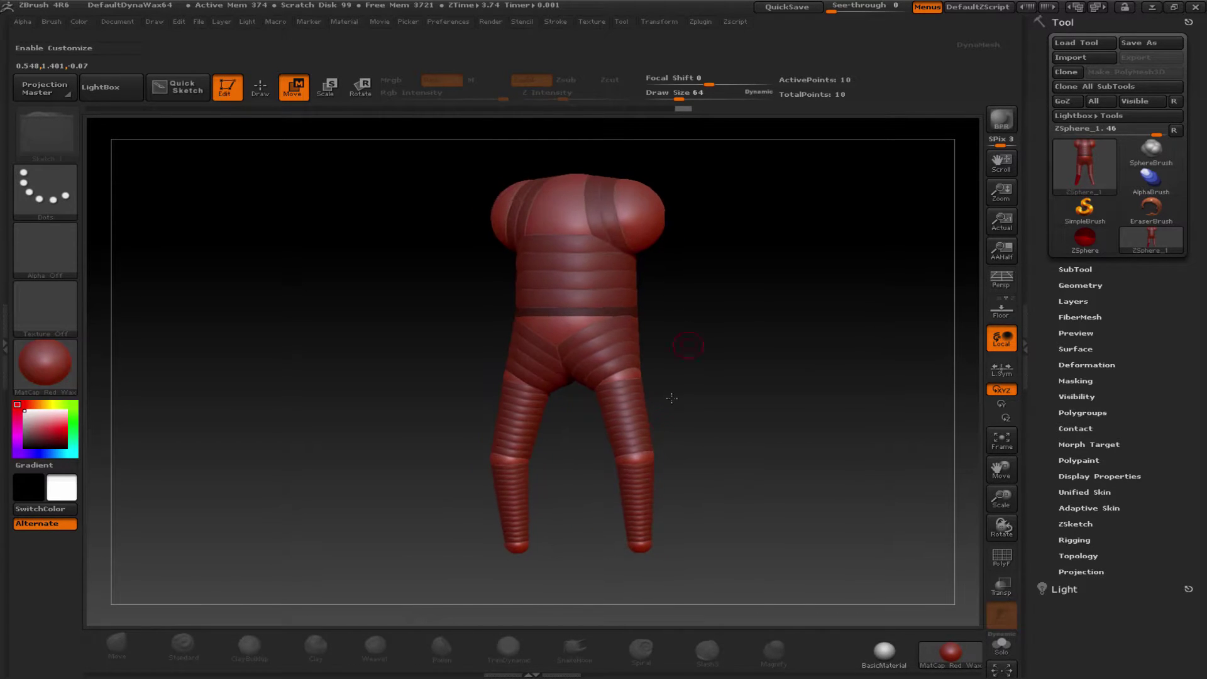
{"action": "left_click_drag", "start_coordinate": [642, 454], "coordinate": [624, 457]}
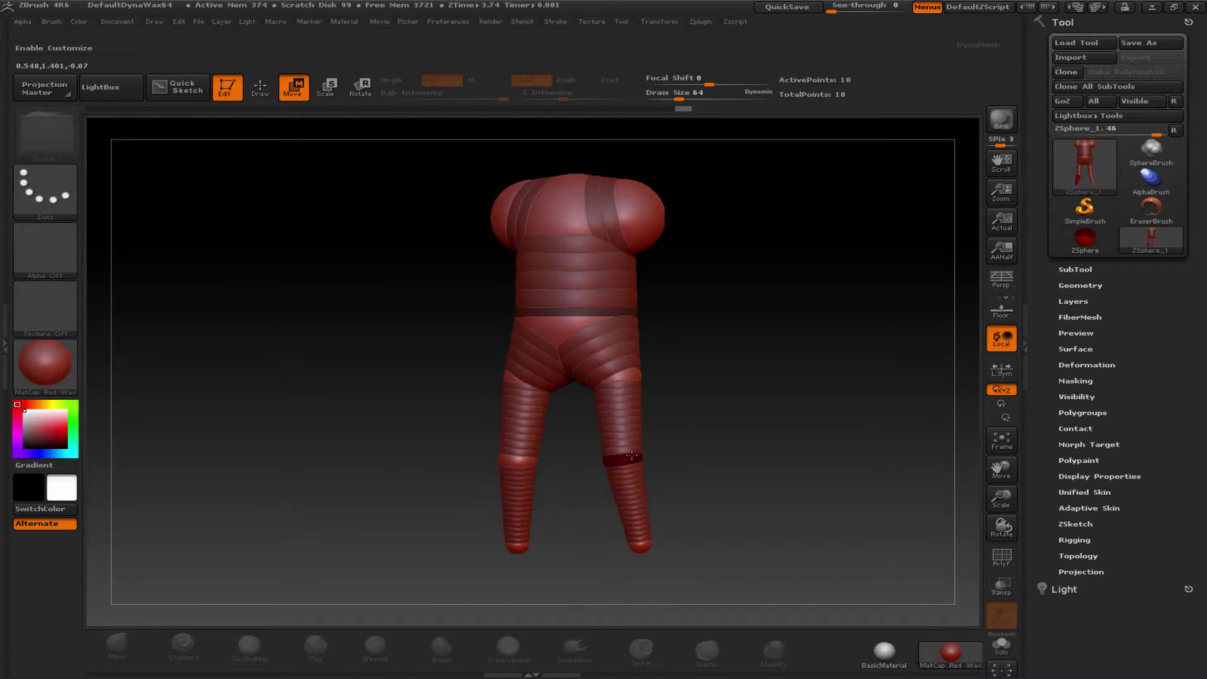
{"action": "left_click_drag", "start_coordinate": [695, 422], "coordinate": [560, 423]}
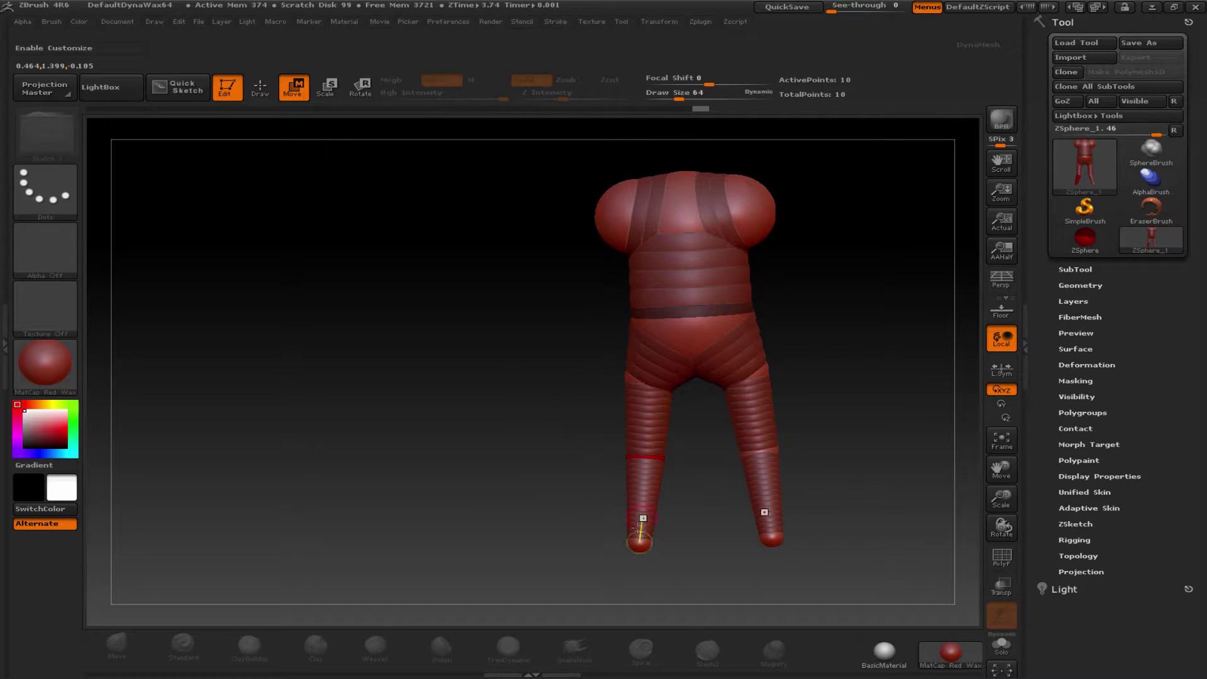
{"action": "right_click", "coordinate": [637, 545]}
{"action": "left_click_drag", "start_coordinate": [604, 371], "coordinate": [724, 338]}
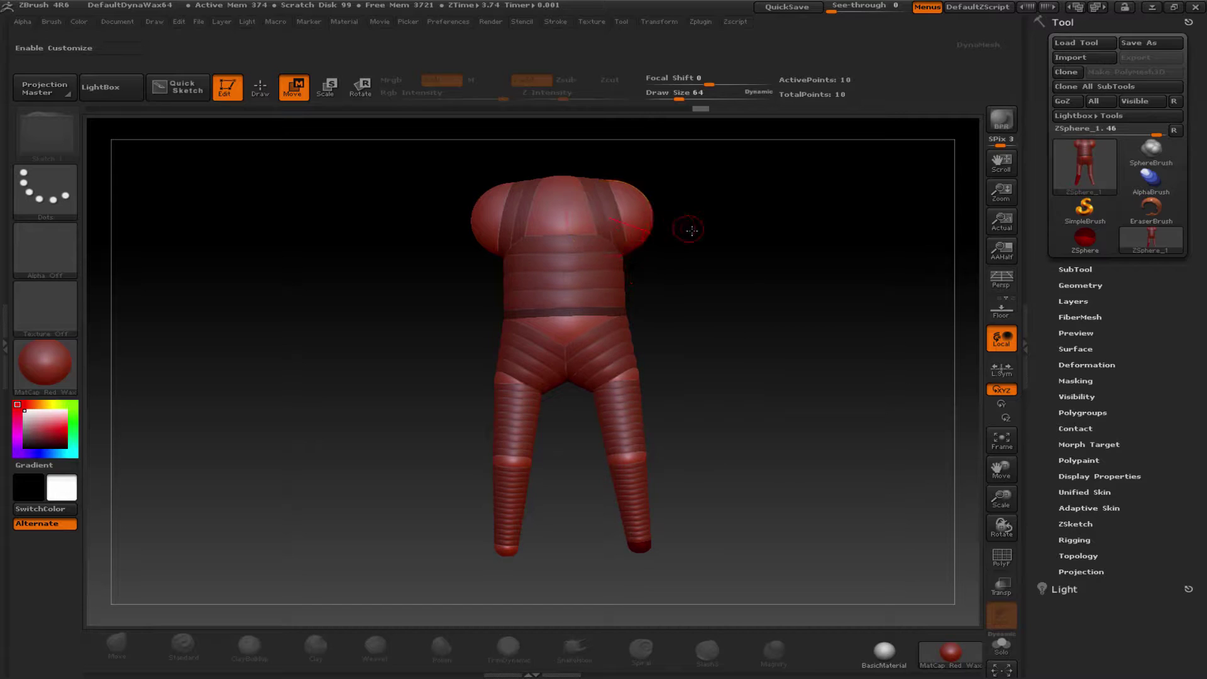
{"action": "left_click_drag", "start_coordinate": [677, 250], "coordinate": [673, 256]}
Pull mirrored arm spheres out of the shoulders and swing them outward into a T-pose.
{"action": "left_click", "coordinate": [260, 88]}
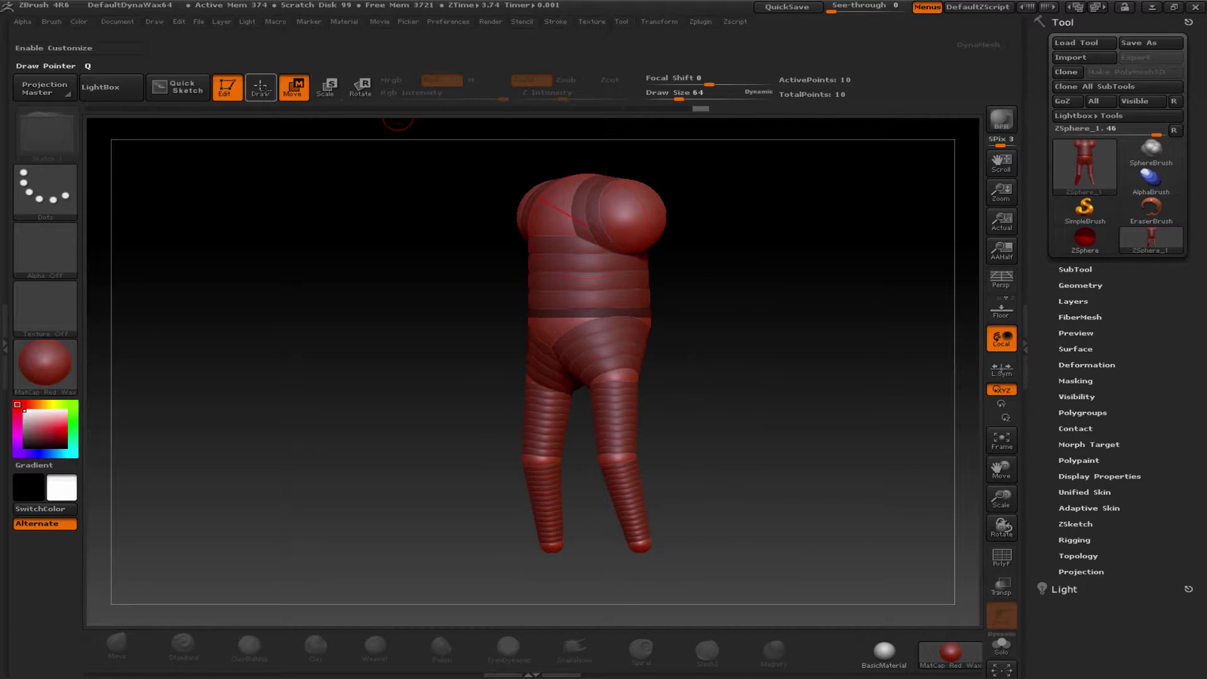
{"action": "left_click_drag", "start_coordinate": [642, 216], "coordinate": [673, 215]}
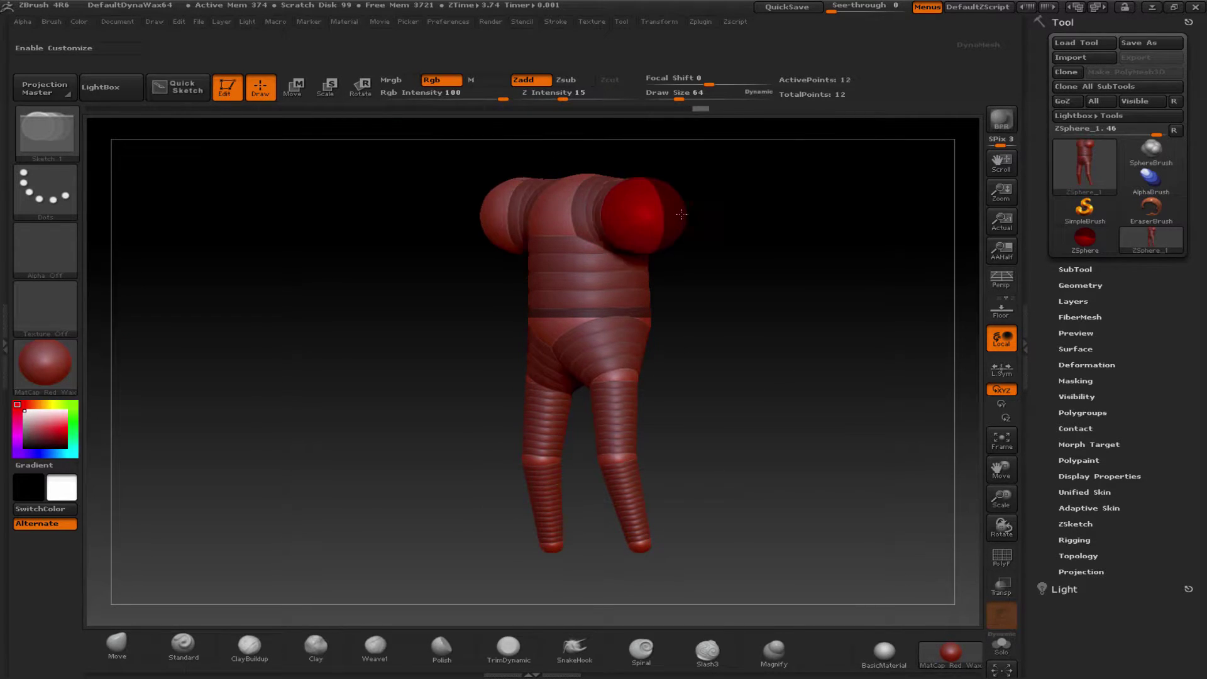
{"action": "left_click", "coordinate": [305, 83]}
{"action": "left_click_drag", "start_coordinate": [717, 289], "coordinate": [773, 269], "text": "shift"}
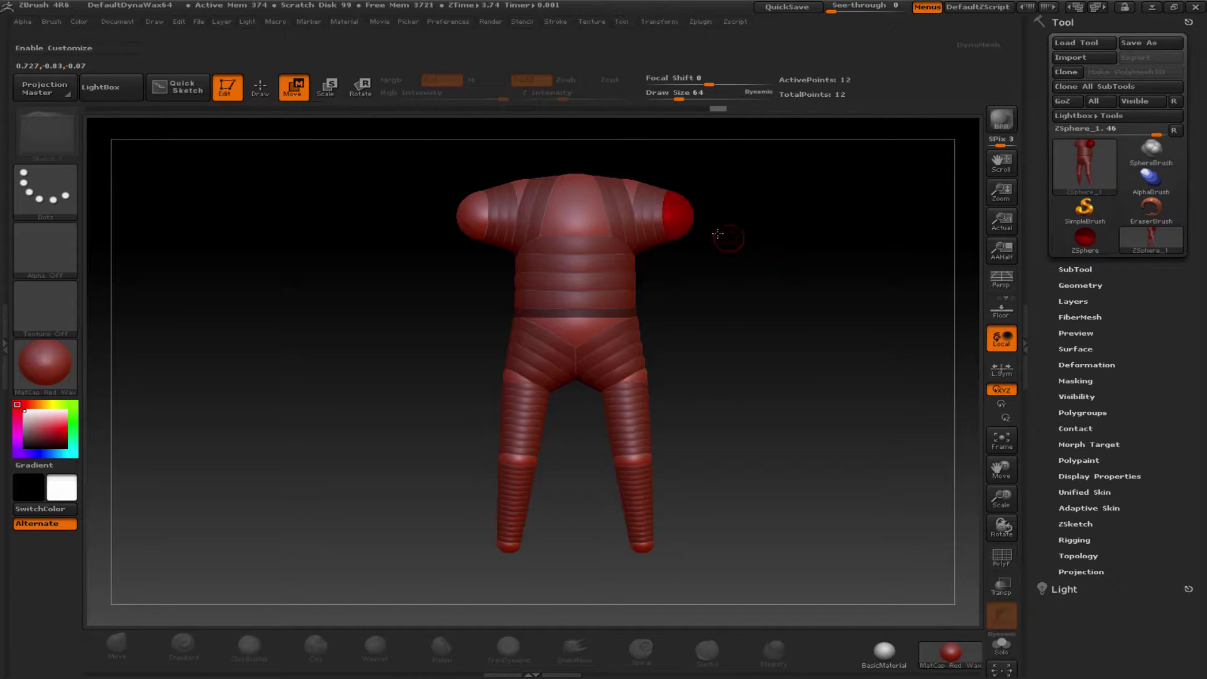
{"action": "mouse_move", "coordinate": [677, 215]}
{"action": "left_mouse_down"}
{"action": "mouse_move", "coordinate": [717, 447]}
{"action": "mouse_move", "coordinate": [815, 241]}
{"action": "left_mouse_up"}
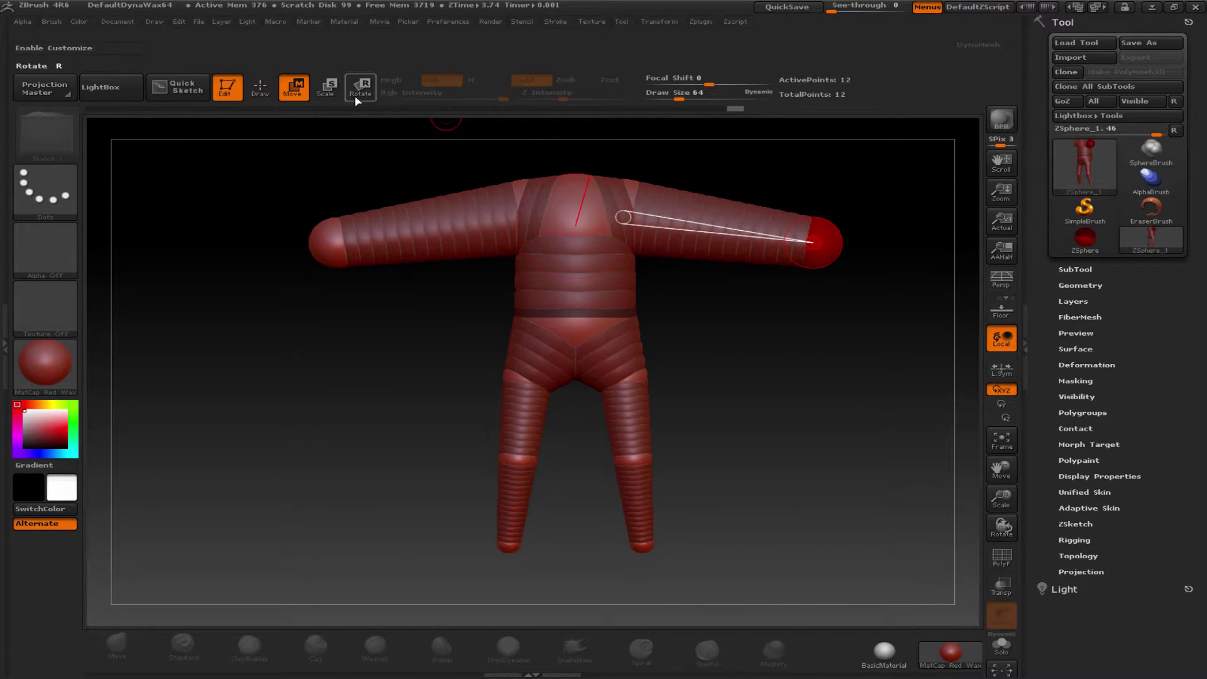
Insert an elbow sphere along each arm, undoing a mistaken arm move.
{"action": "left_click", "coordinate": [260, 88]}
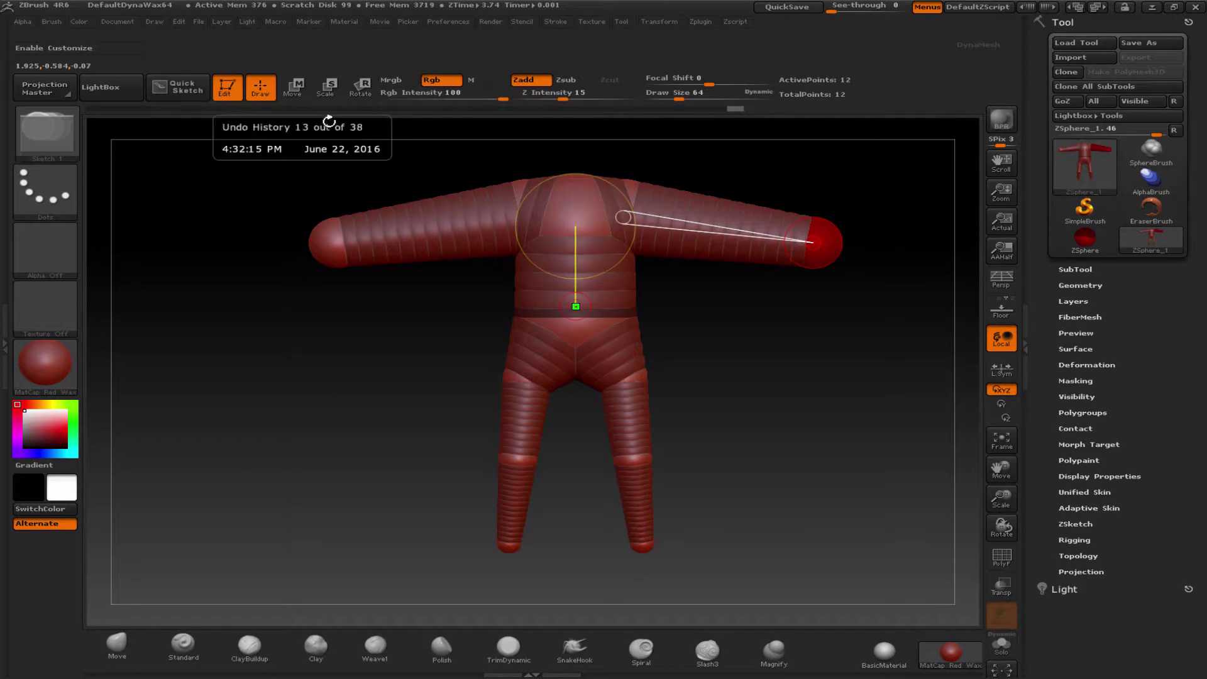
{"action": "left_click", "coordinate": [439, 232]}
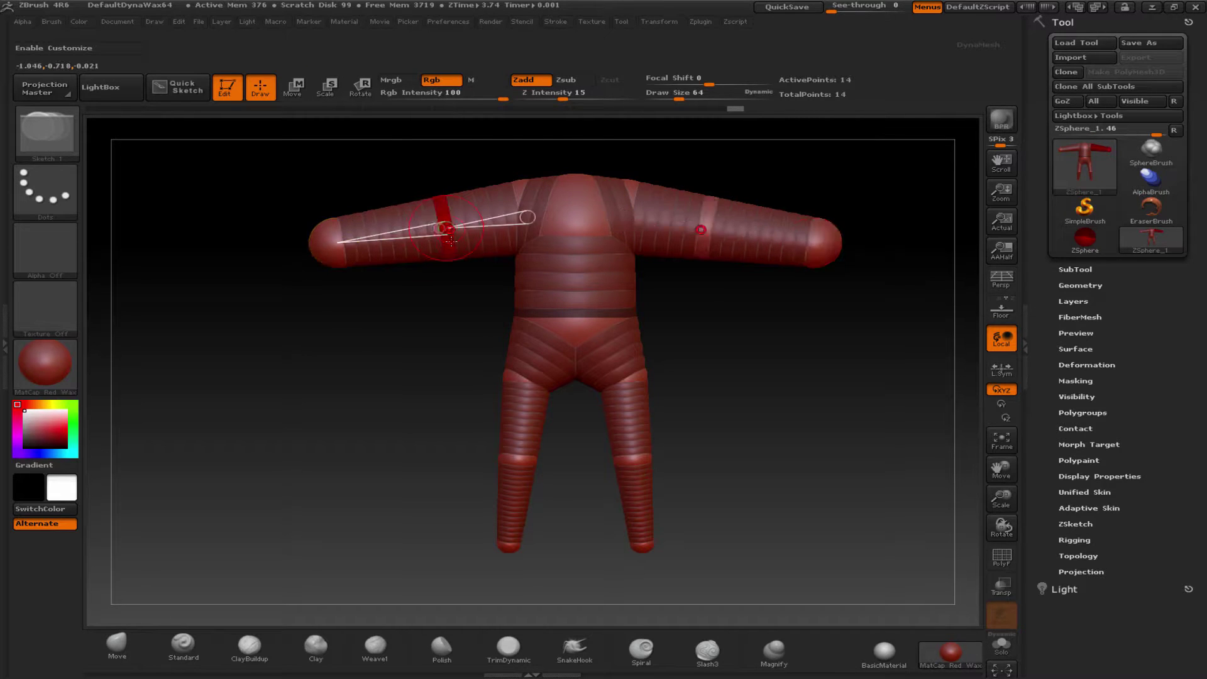
{"action": "left_click", "coordinate": [294, 88]}
{"action": "left_click_drag", "start_coordinate": [744, 324], "coordinate": [605, 233]}
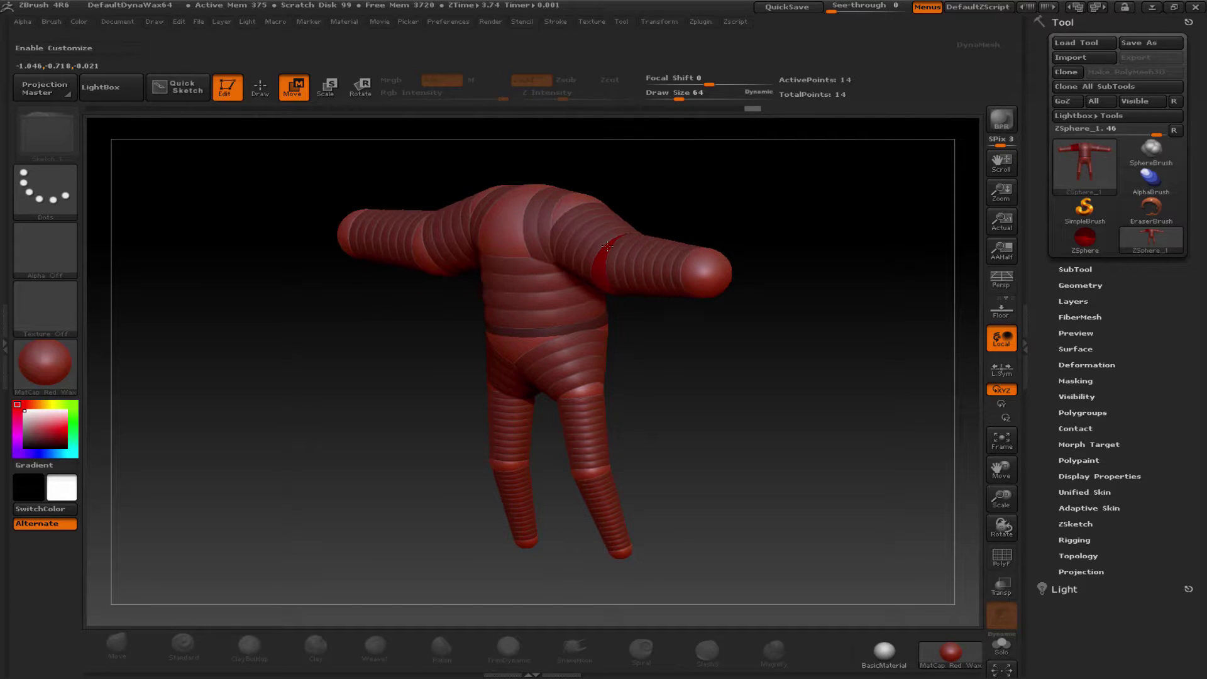
{"action": "left_click_drag", "start_coordinate": [625, 233], "coordinate": [665, 319]}
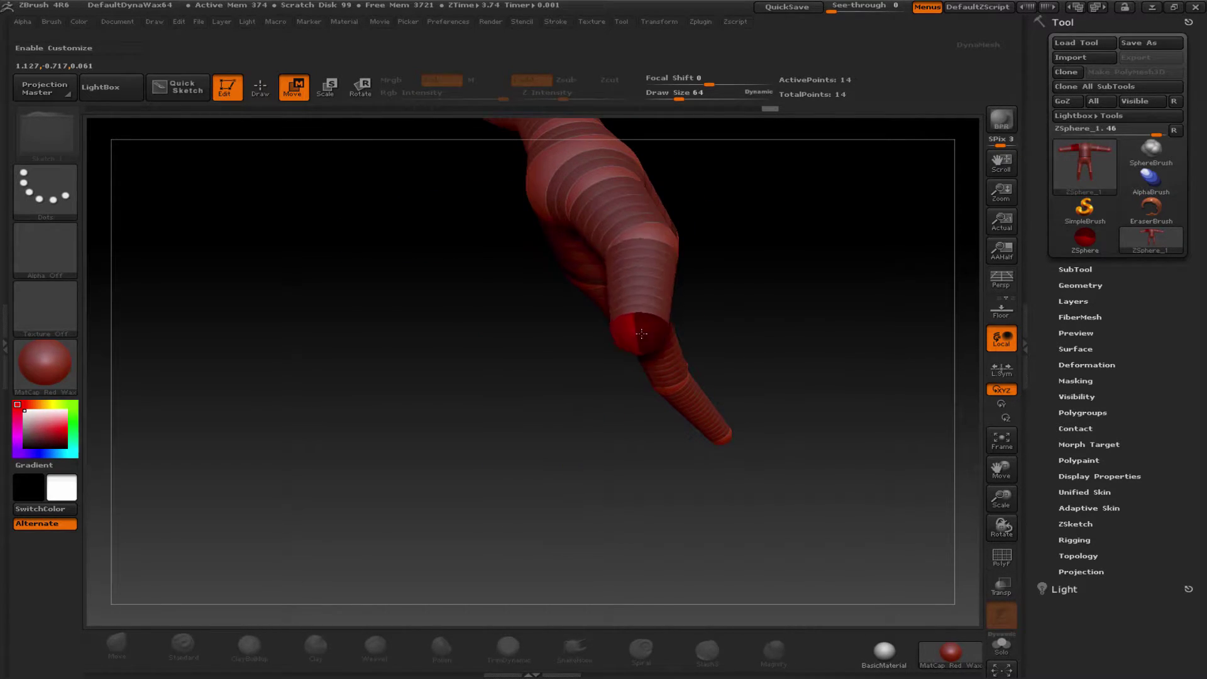
{"action": "key", "text": "ctrl+z"}
{"action": "key", "text": "ctrl+z"}
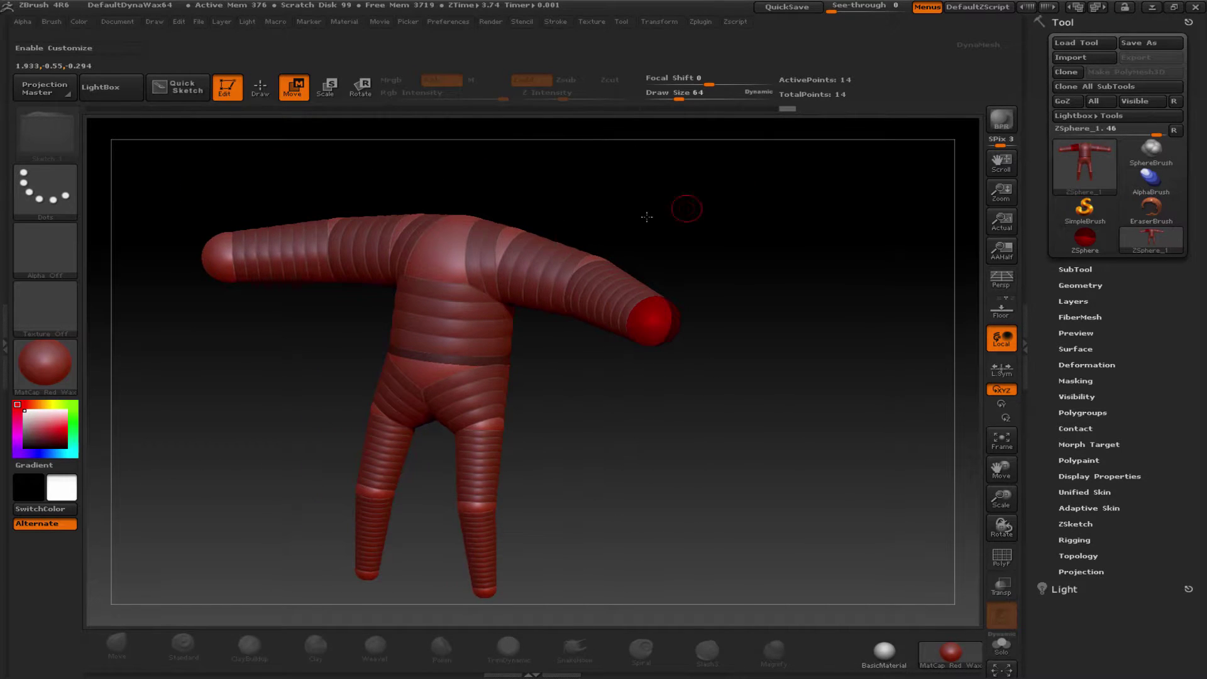
{"action": "left_click", "coordinate": [453, 229]}
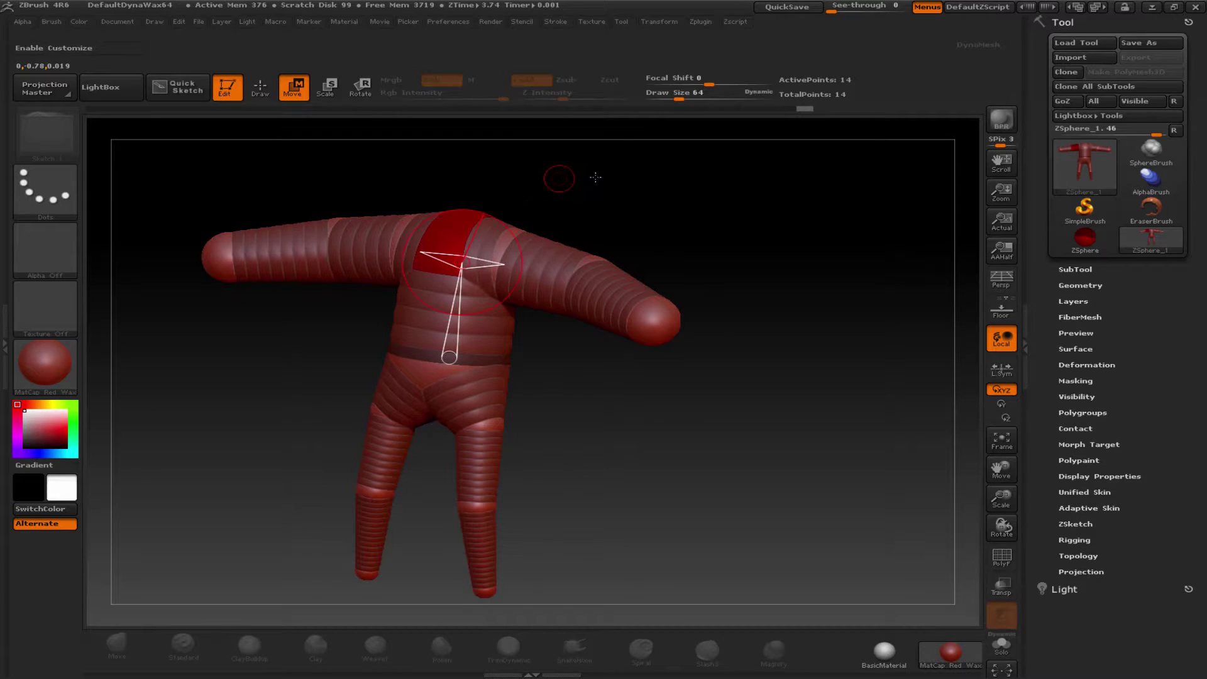
{"action": "key", "text": "ctrl+z"}
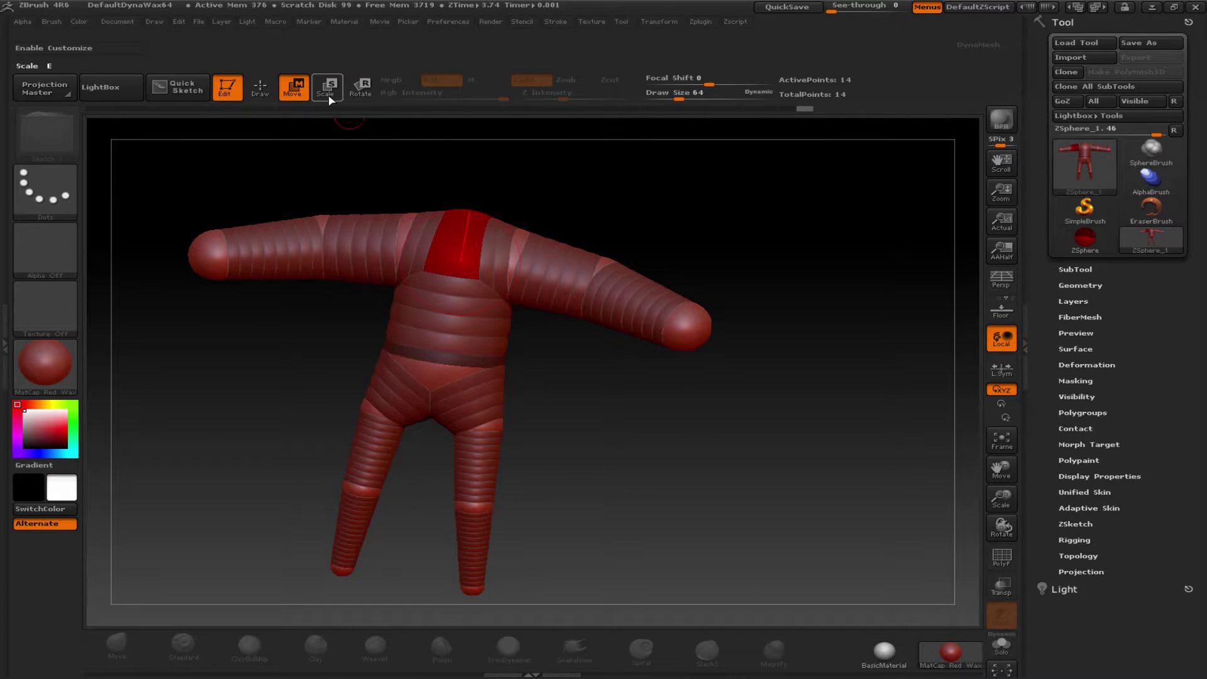
Shrink both elbow and hand spheres to taper the arms, then frame the whole figure.
{"action": "left_click", "coordinate": [328, 94]}
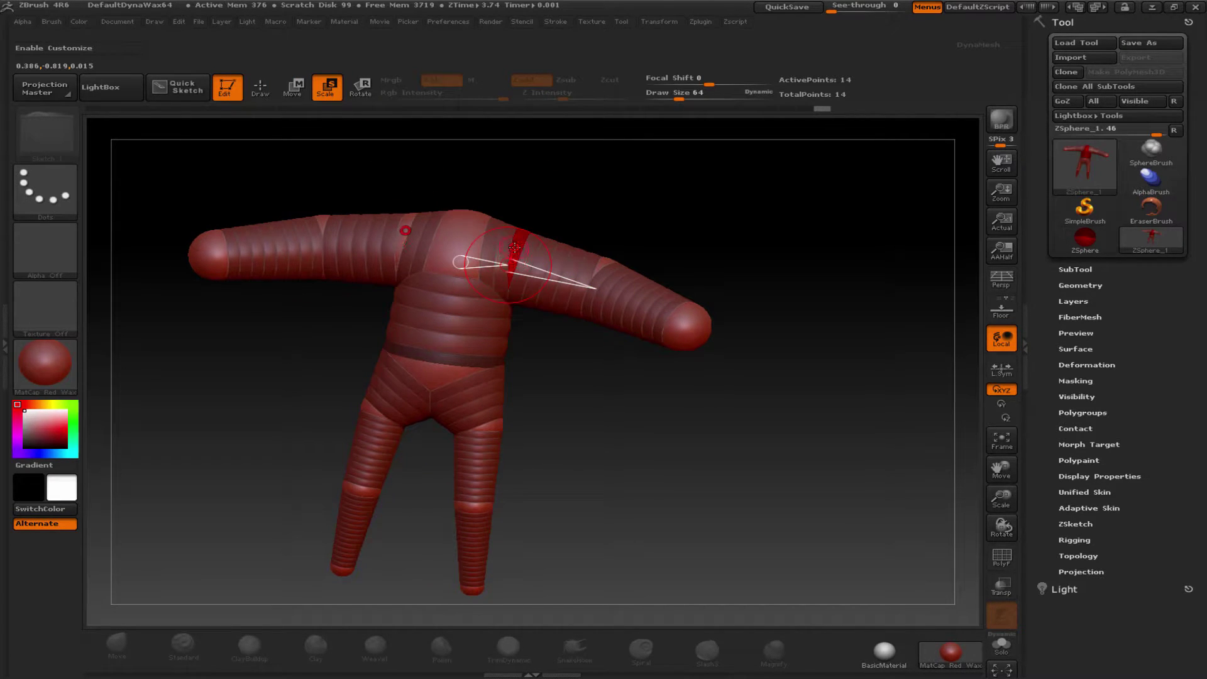
{"action": "left_click_drag", "start_coordinate": [514, 248], "coordinate": [563, 194]}
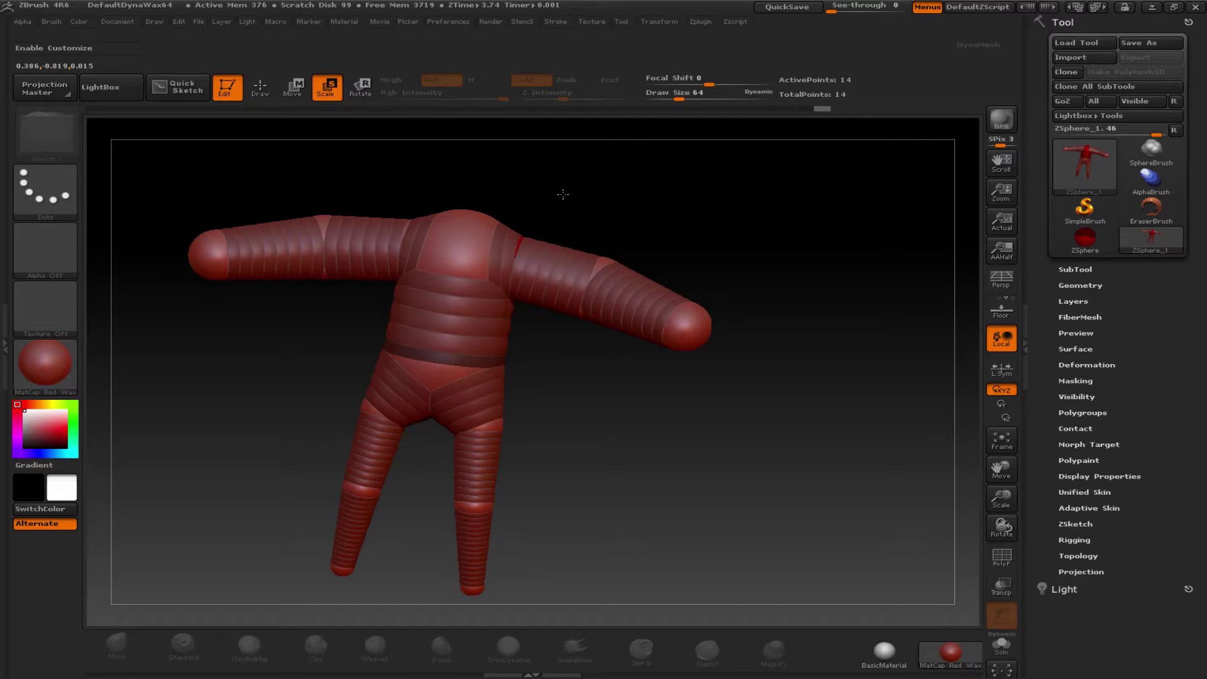
{"action": "left_click_drag", "start_coordinate": [597, 268], "coordinate": [695, 167]}
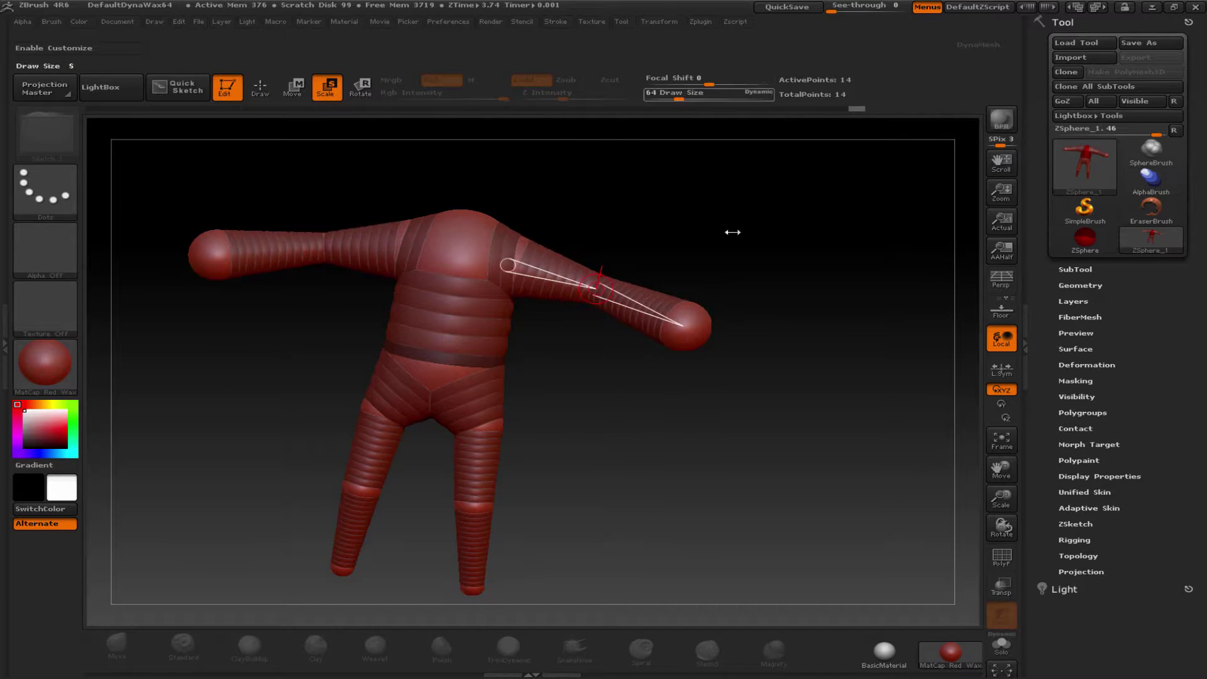
{"action": "left_click_drag", "start_coordinate": [685, 324], "coordinate": [938, 91]}
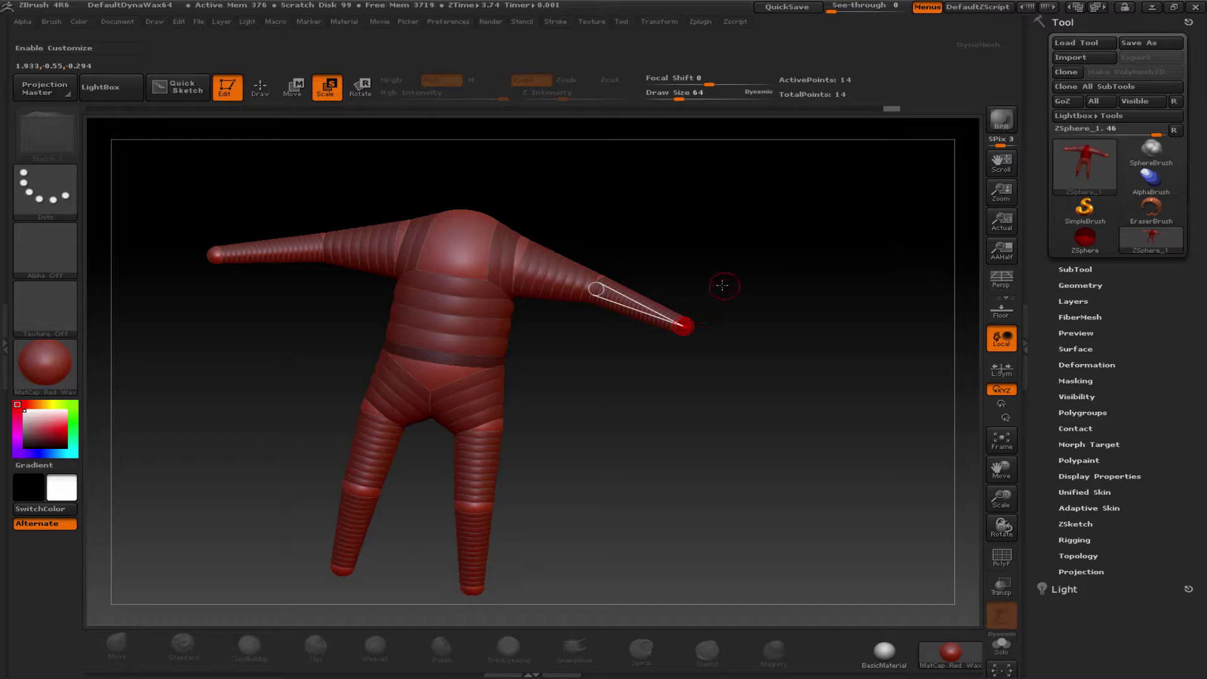
{"action": "left_click_drag", "start_coordinate": [723, 286], "coordinate": [682, 324]}
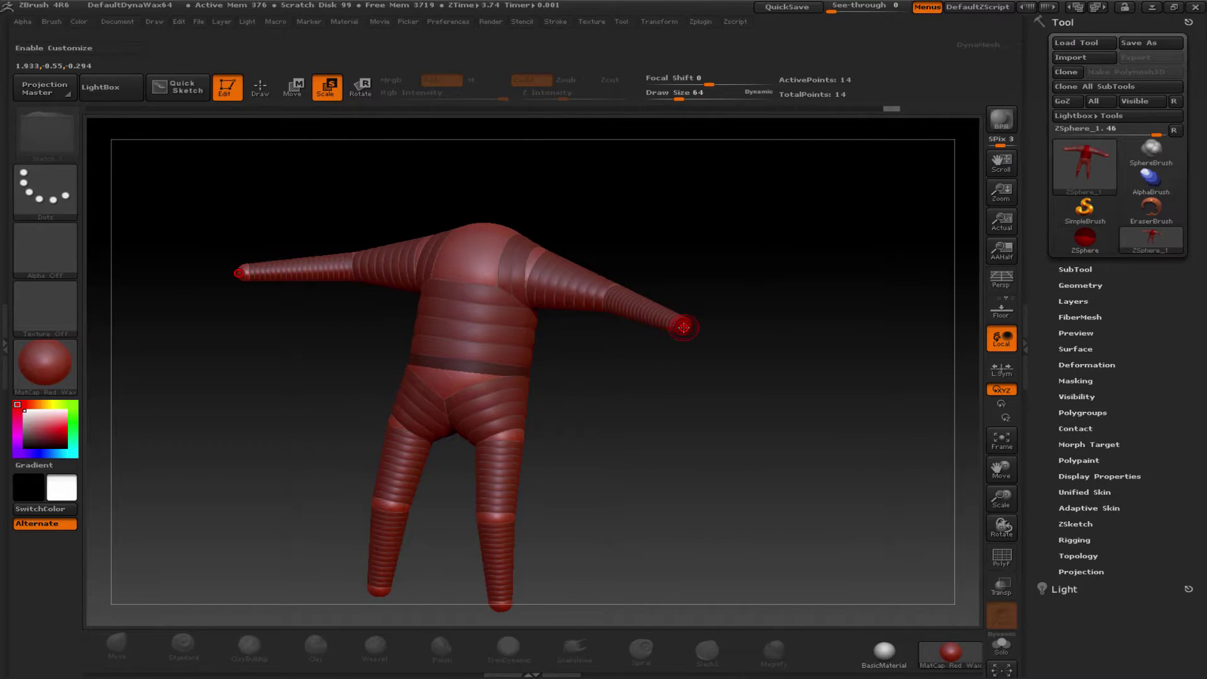
{"action": "left_click_drag", "start_coordinate": [592, 413], "coordinate": [642, 398]}
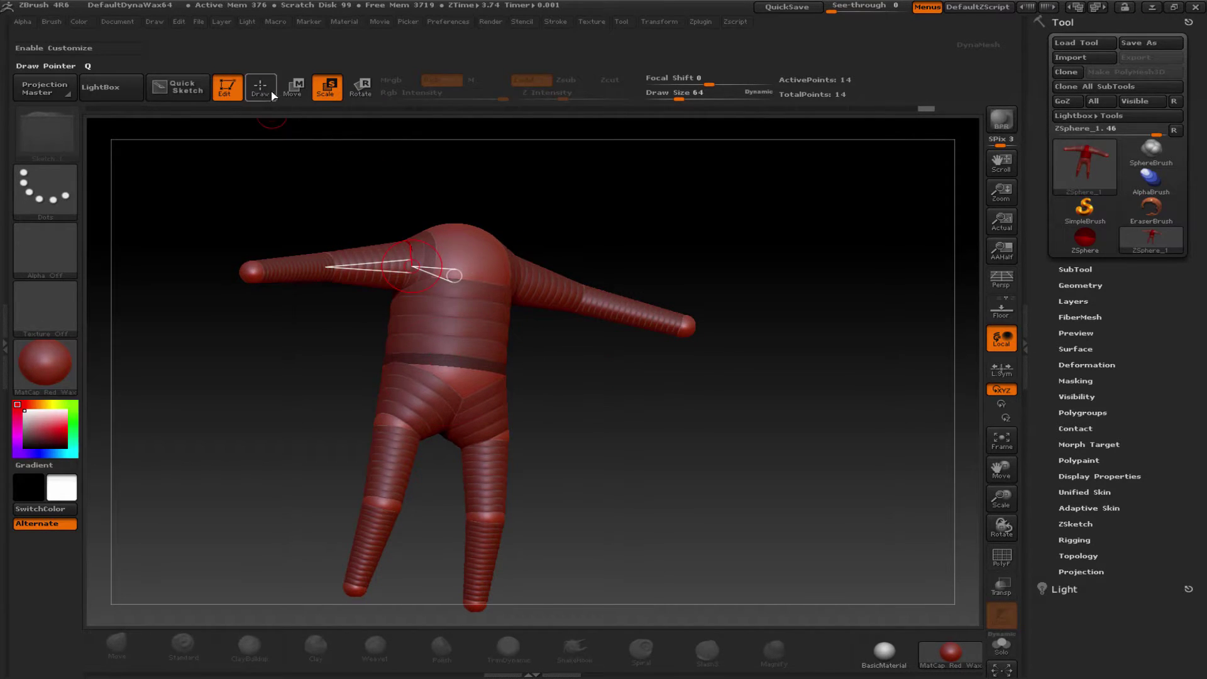
{"action": "left_click", "coordinate": [301, 94]}
{"action": "mouse_move", "coordinate": [531, 201]}
{"action": "left_mouse_down"}
{"action": "mouse_move", "coordinate": [509, 268]}
{"action": "mouse_move", "coordinate": [547, 254]}
{"action": "left_mouse_up"}
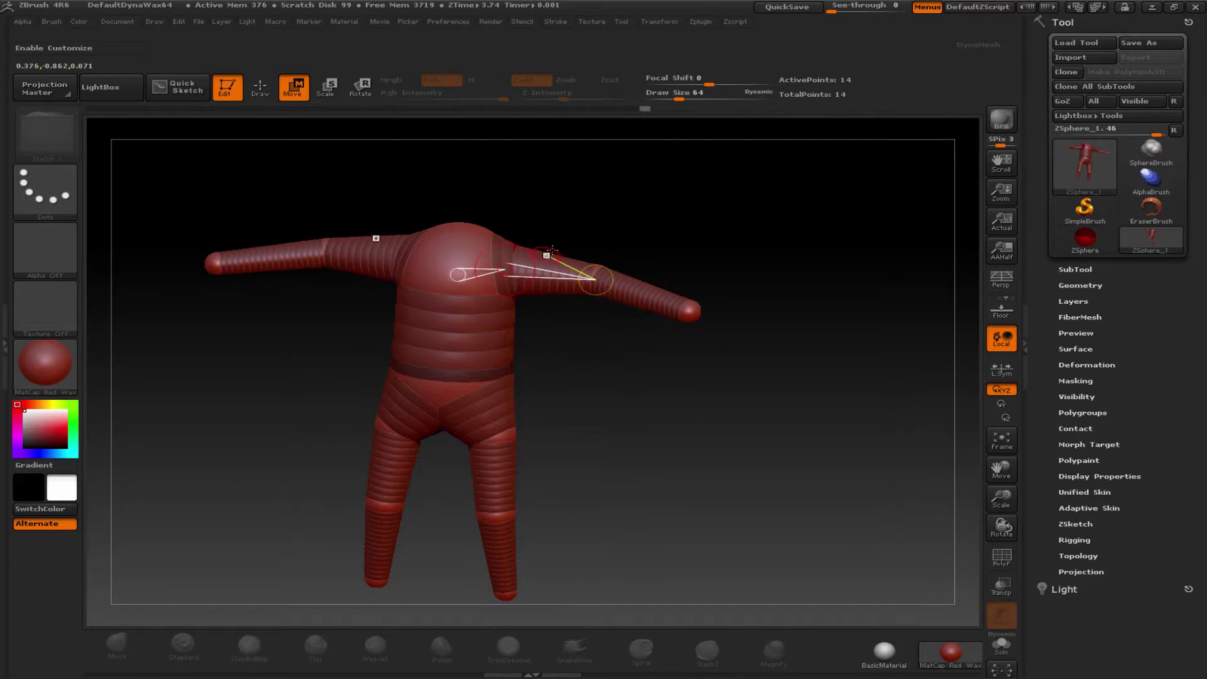
{"action": "left_click_drag", "start_coordinate": [606, 429], "coordinate": [592, 445]}
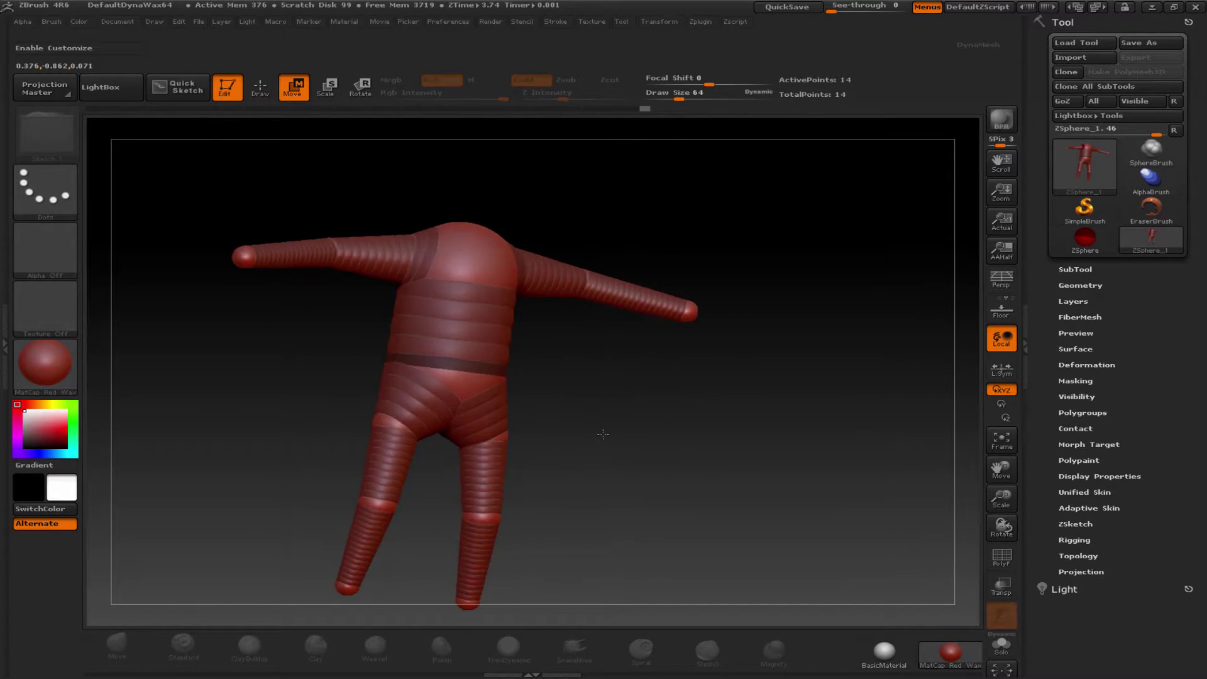
{"action": "left_click", "coordinate": [1002, 439]}
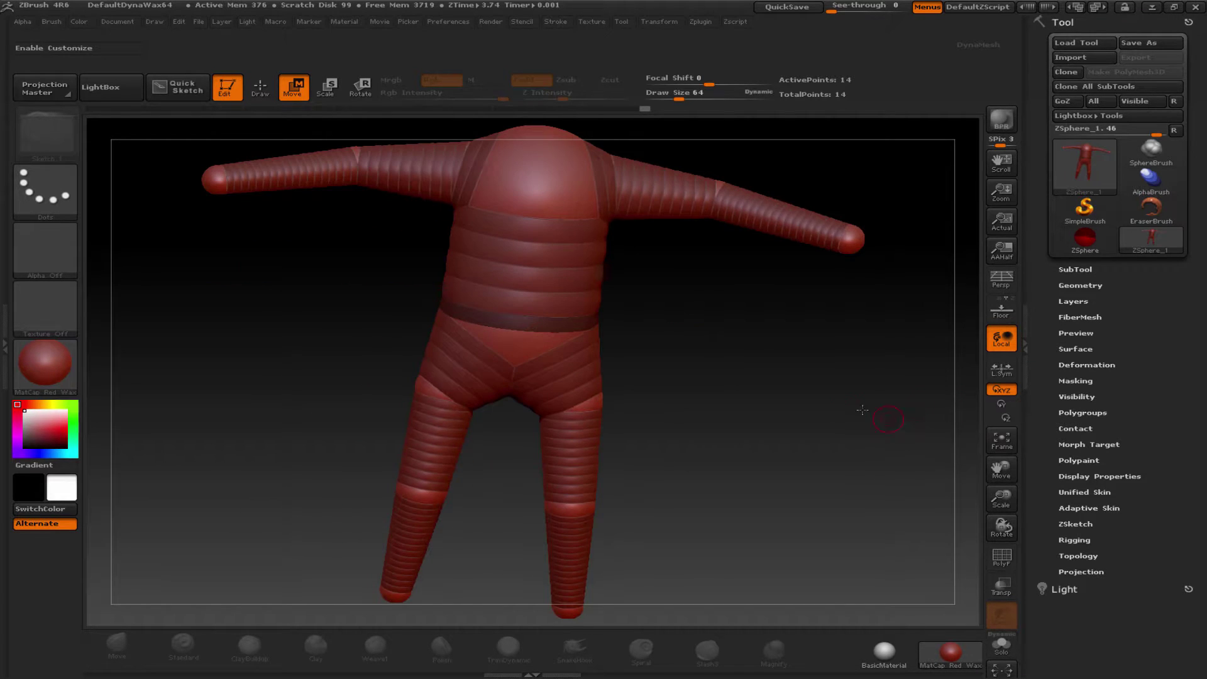
Draw a large head ZSphere out from the top of the neck.
{"action": "left_click_drag", "start_coordinate": [887, 413], "coordinate": [841, 387], "text": "shift"}
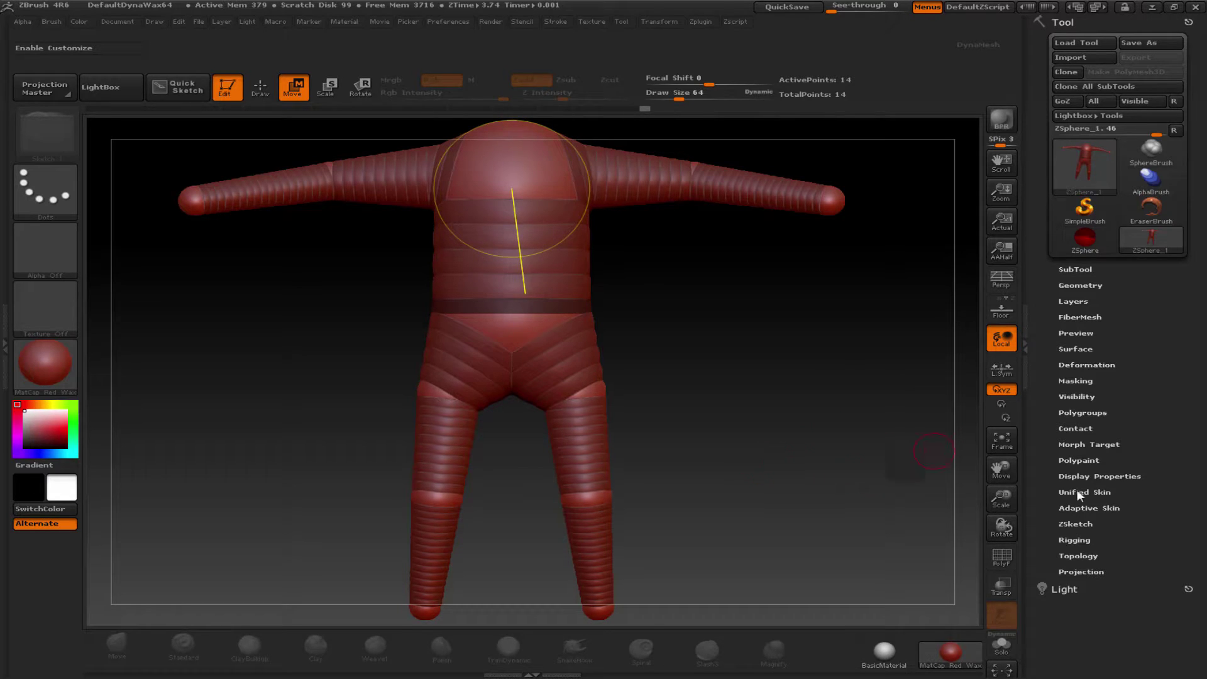
{"action": "mouse_move", "coordinate": [662, 334]}
{"action": "left_mouse_down"}
{"action": "mouse_move", "coordinate": [724, 330]}
{"action": "mouse_move", "coordinate": [705, 334]}
{"action": "left_mouse_up"}
{"action": "mouse_move", "coordinate": [694, 290]}
{"action": "left_mouse_down", "text": "alt"}
{"action": "mouse_move", "coordinate": [683, 418]}
{"action": "mouse_move", "coordinate": [364, 149]}
{"action": "left_mouse_up", "text": "alt"}
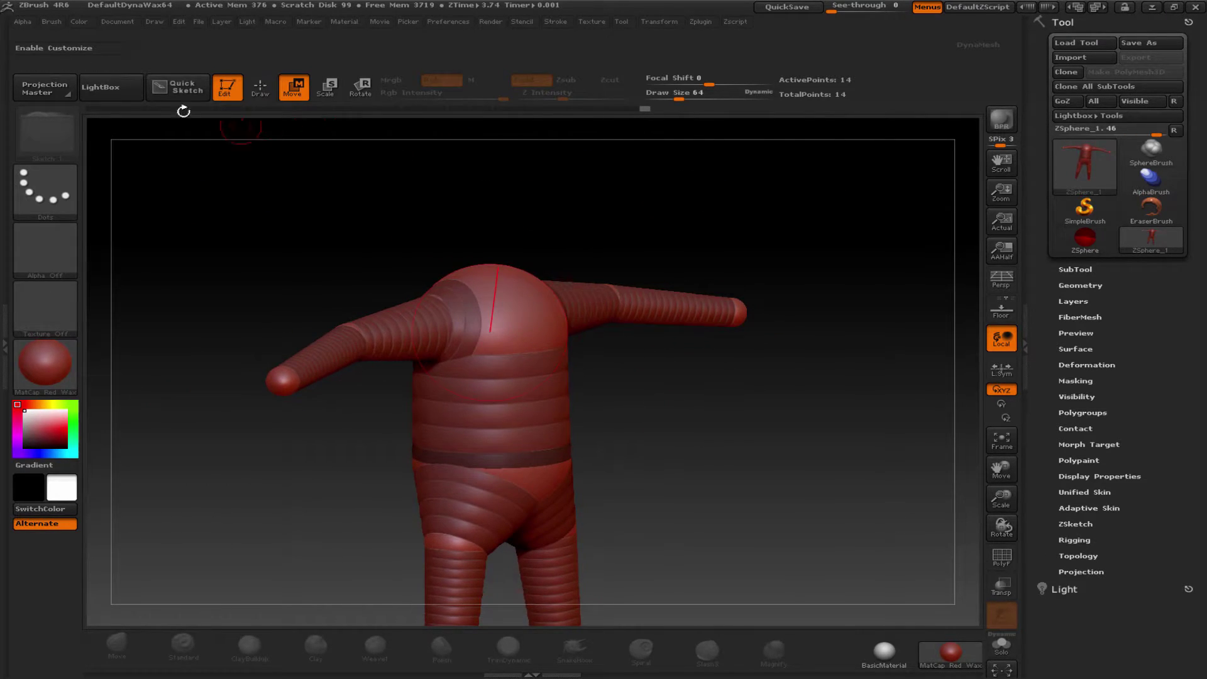
{"action": "left_click", "coordinate": [260, 88]}
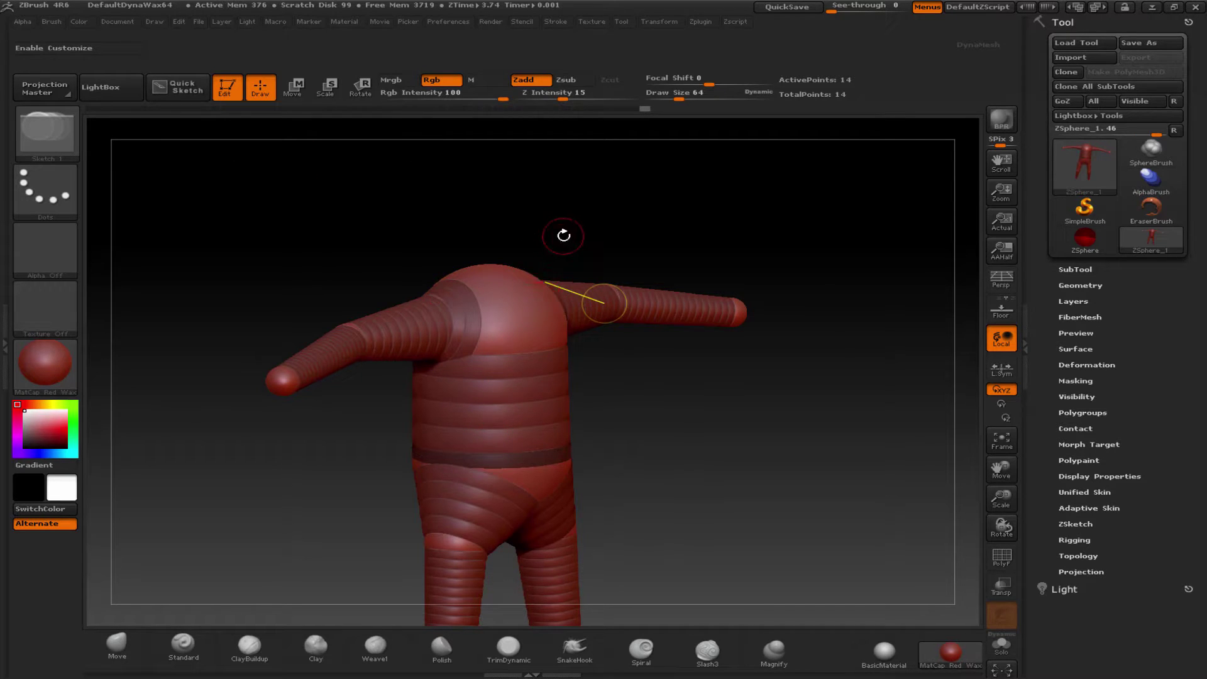
{"action": "mouse_move", "coordinate": [561, 235]}
{"action": "left_mouse_down"}
{"action": "mouse_move", "coordinate": [579, 294]}
{"action": "mouse_move", "coordinate": [523, 327]}
{"action": "mouse_move", "coordinate": [542, 288]}
{"action": "left_mouse_up"}
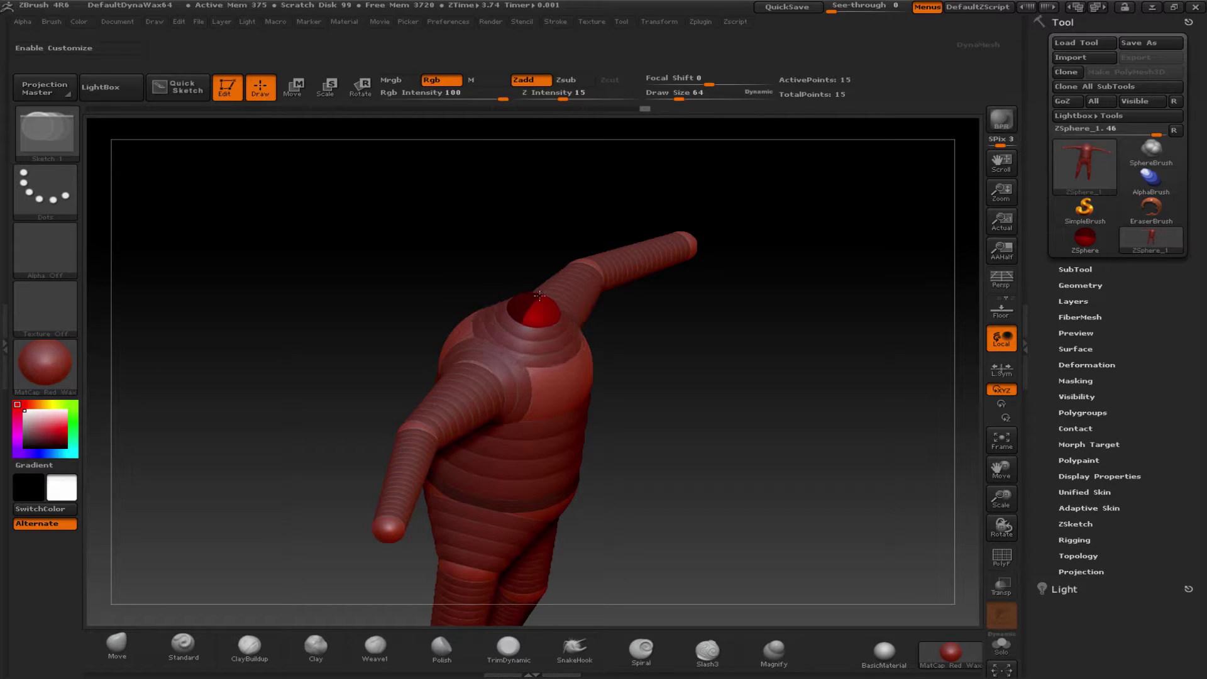
{"action": "mouse_move", "coordinate": [723, 350]}
{"action": "left_mouse_down"}
{"action": "mouse_move", "coordinate": [655, 300]}
{"action": "mouse_move", "coordinate": [535, 270]}
{"action": "mouse_move", "coordinate": [547, 238]}
{"action": "mouse_move", "coordinate": [541, 208]}
{"action": "left_mouse_up"}
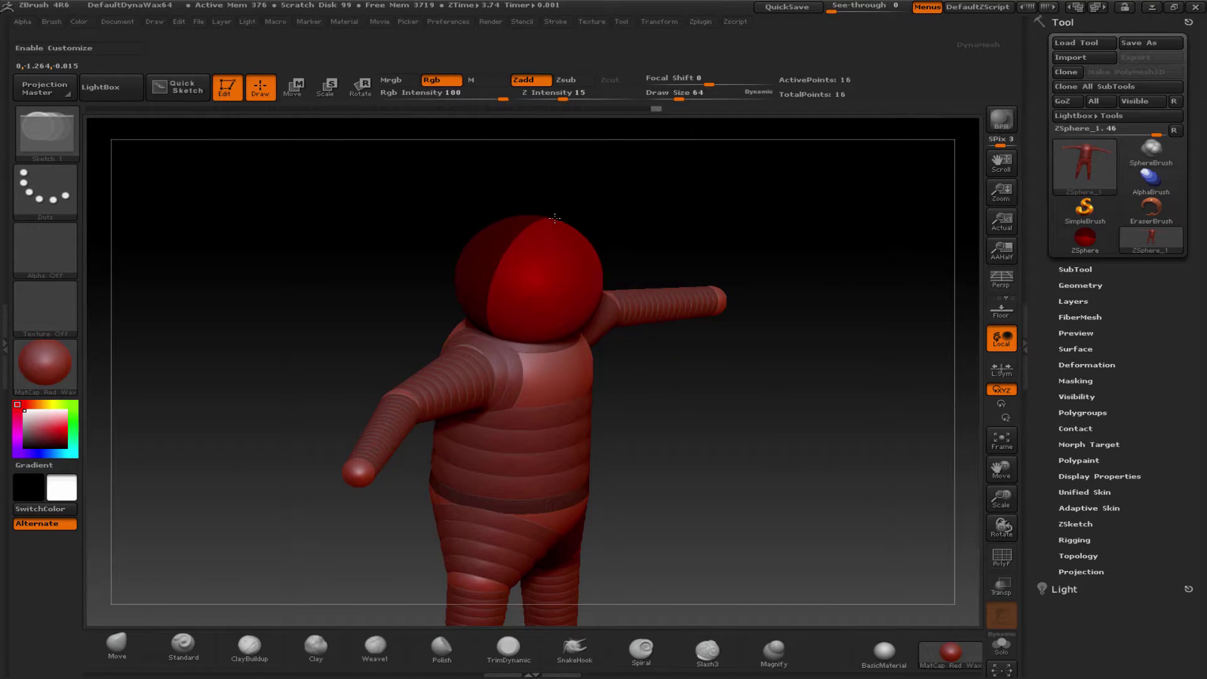
Drag the head sphere upward to form a visible neck, then frame and orbit to check.
{"action": "left_click", "coordinate": [301, 95]}
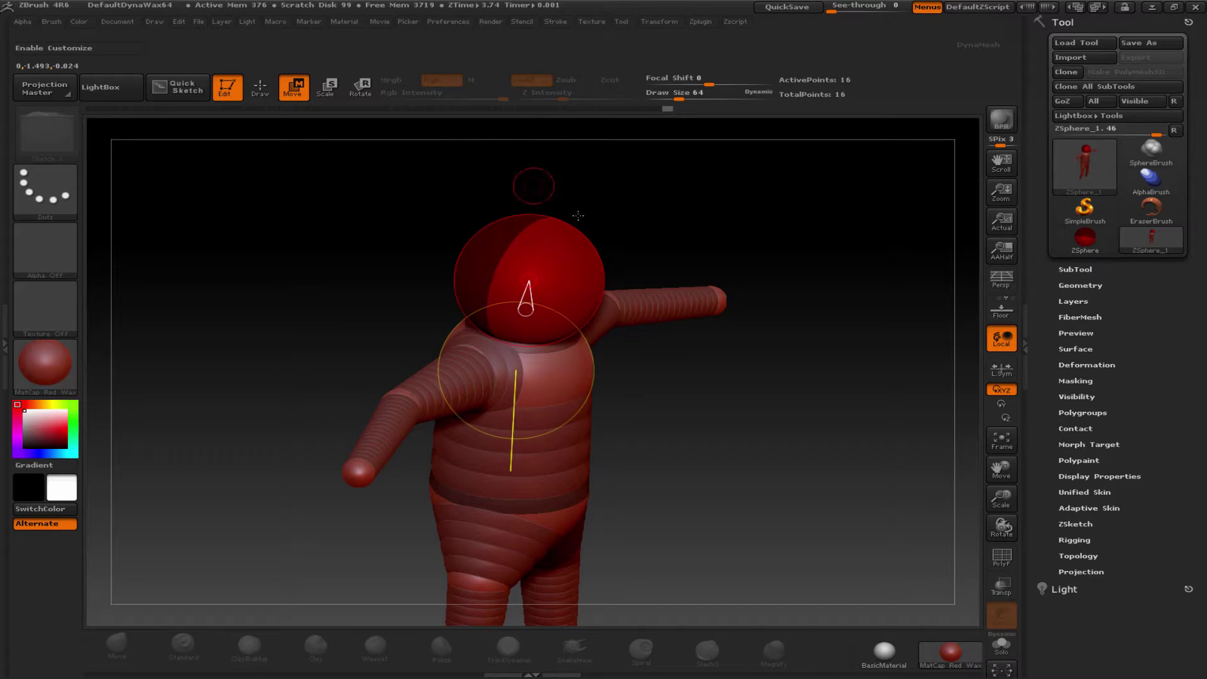
{"action": "left_click_drag", "start_coordinate": [728, 419], "coordinate": [722, 426], "text": "shift"}
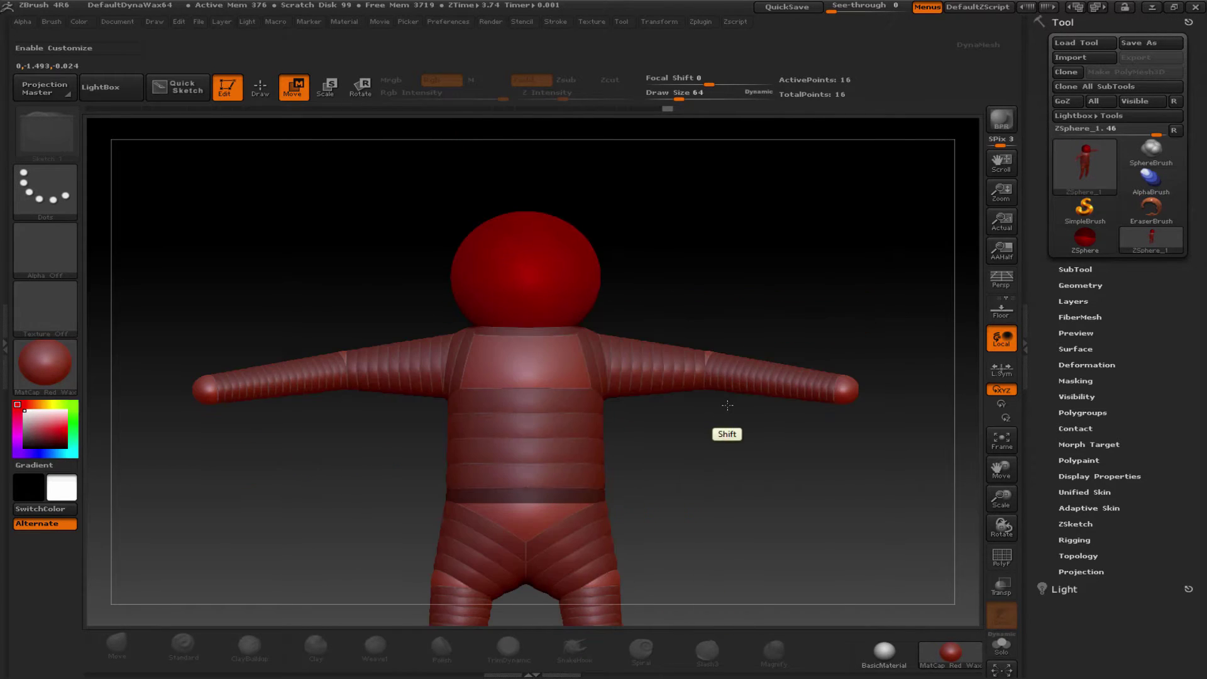
{"action": "left_click_drag", "start_coordinate": [529, 270], "coordinate": [525, 234]}
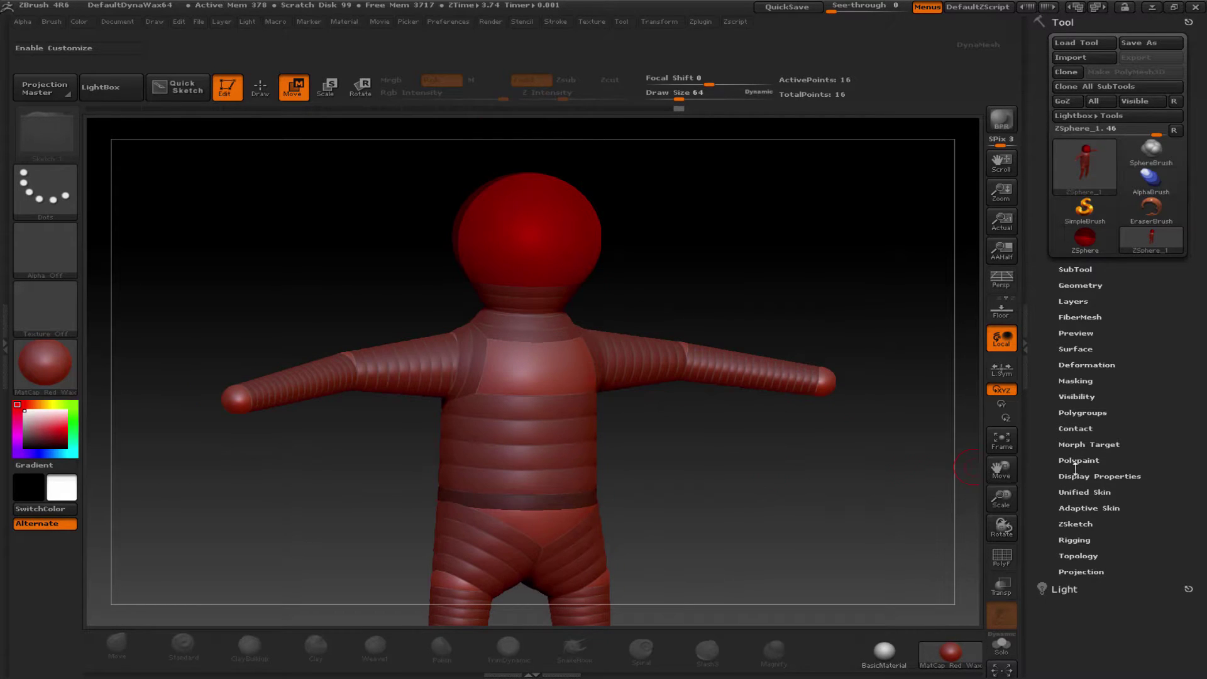
{"action": "left_click_drag", "start_coordinate": [1002, 468], "coordinate": [1000, 390]}
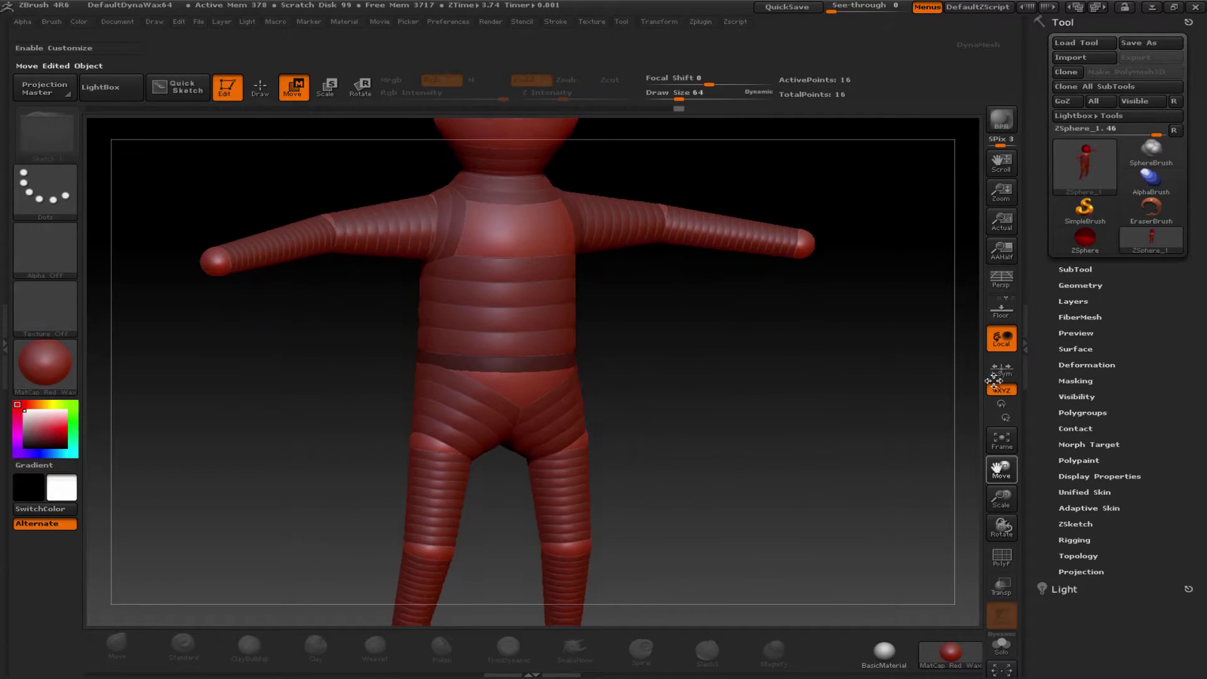
{"action": "left_click", "coordinate": [1004, 443]}
{"action": "mouse_move", "coordinate": [763, 454]}
{"action": "left_mouse_down"}
{"action": "mouse_move", "coordinate": [781, 422]}
{"action": "mouse_move", "coordinate": [701, 414]}
{"action": "left_mouse_up"}
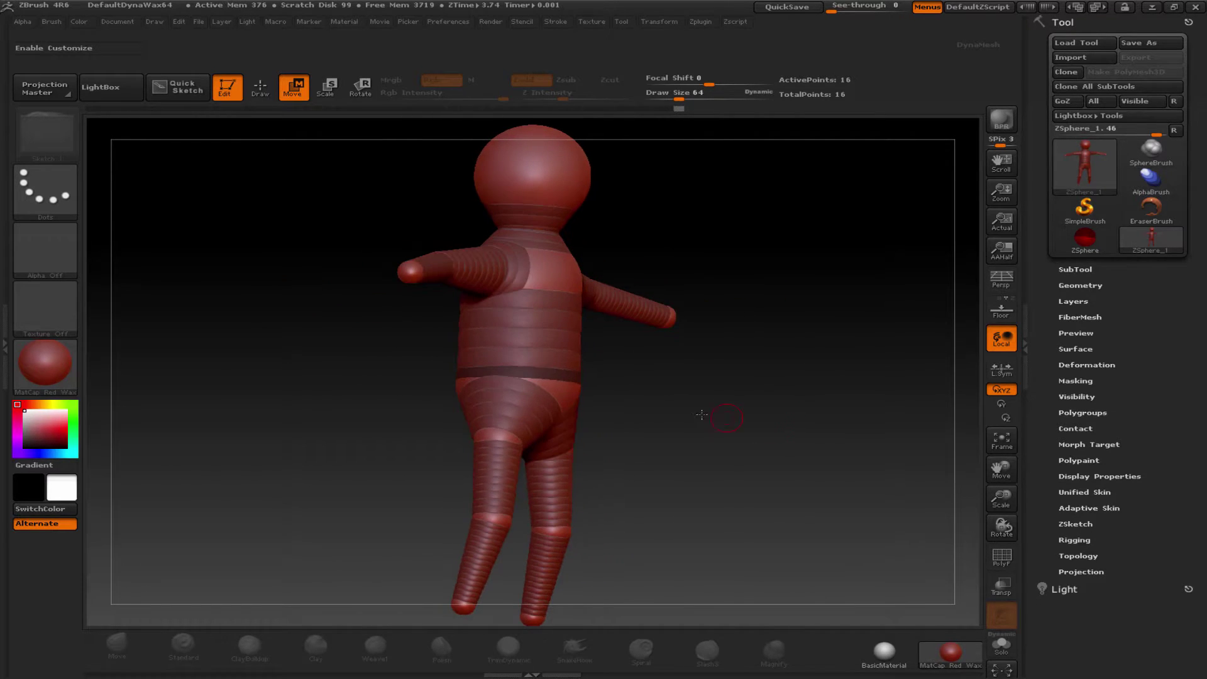
{"action": "left_click_drag", "start_coordinate": [623, 440], "coordinate": [629, 412]}
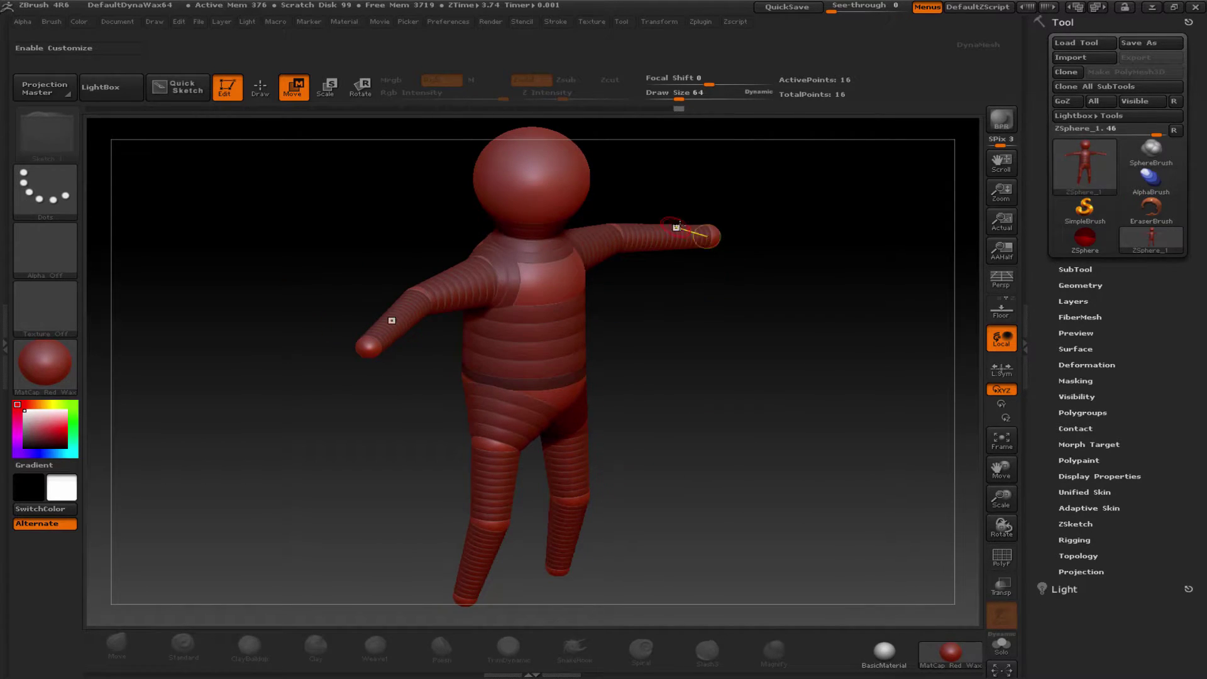
{"action": "mouse_move", "coordinate": [667, 476]}
{"action": "left_mouse_down"}
{"action": "mouse_move", "coordinate": [654, 440]}
{"action": "mouse_move", "coordinate": [692, 478]}
{"action": "mouse_move", "coordinate": [667, 400]}
{"action": "mouse_move", "coordinate": [658, 476]}
{"action": "left_mouse_up"}
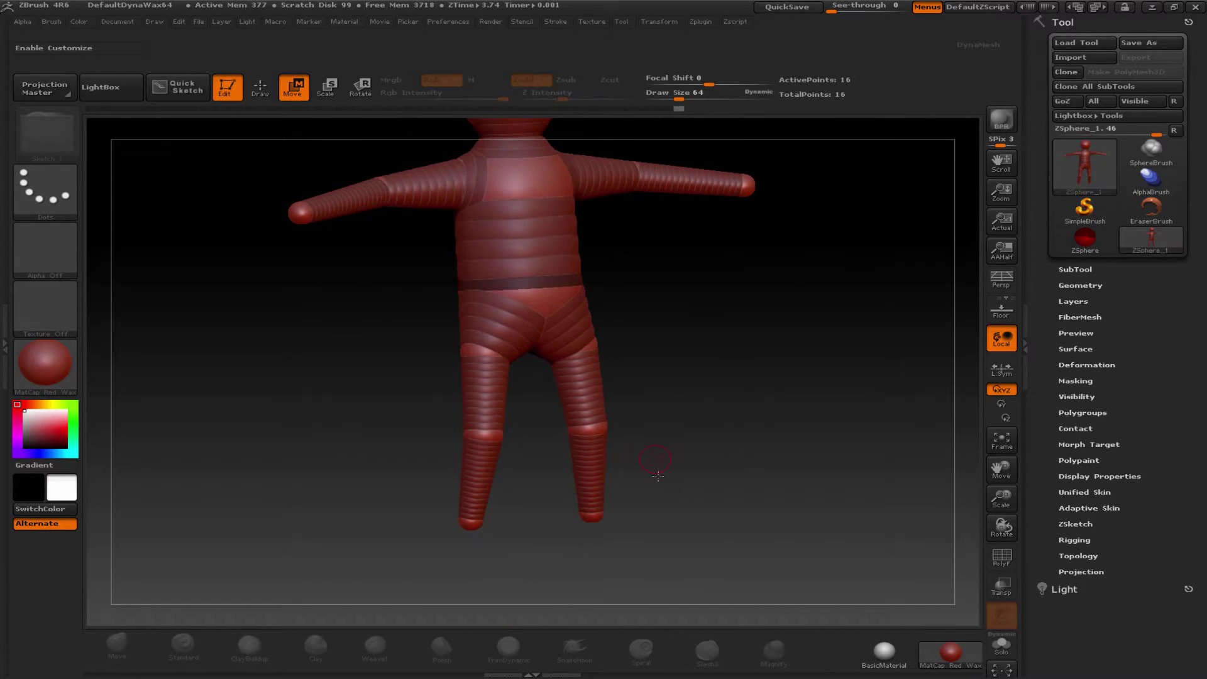
Add mirrored foot spheres at both ankles and stretch them forward in side view.
{"action": "left_click", "coordinate": [260, 88]}
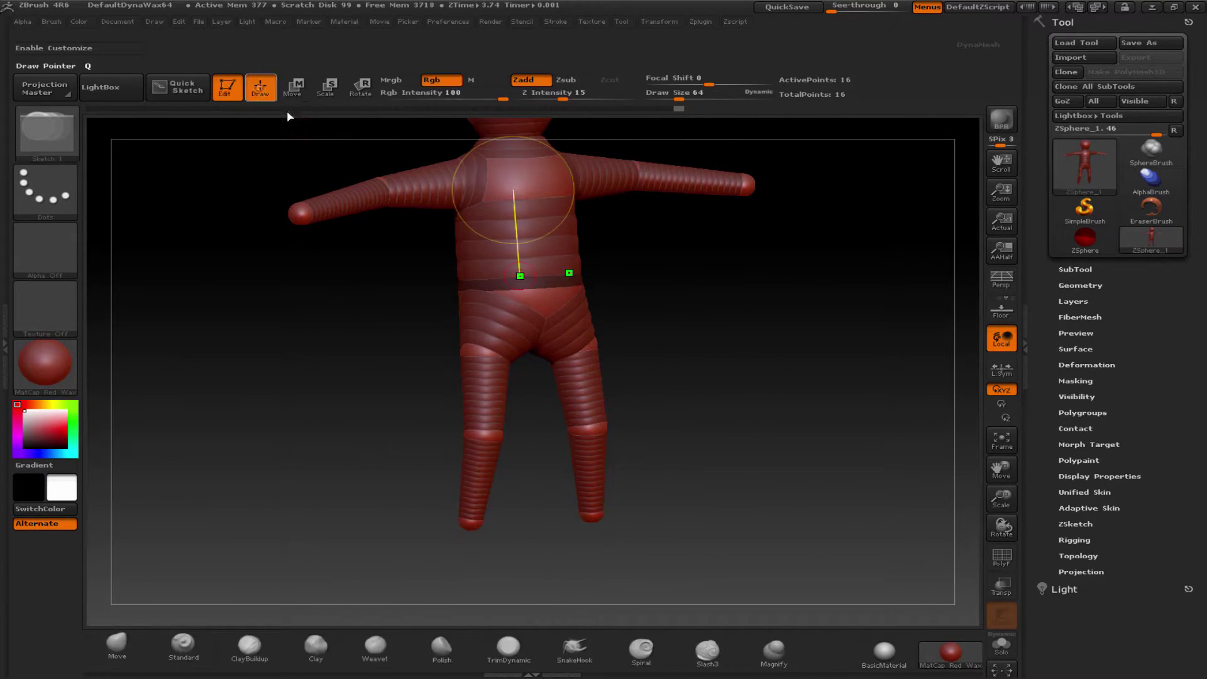
{"action": "left_click_drag", "start_coordinate": [599, 519], "coordinate": [616, 511]}
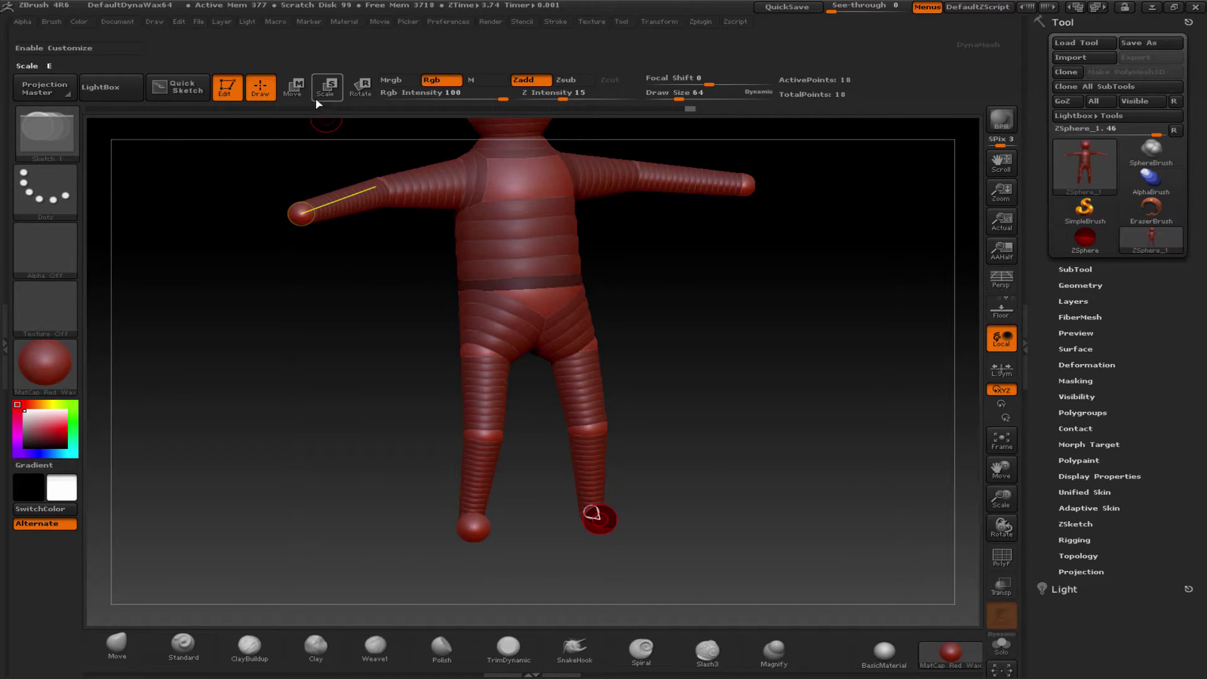
{"action": "left_click", "coordinate": [293, 88]}
{"action": "left_click_drag", "start_coordinate": [694, 431], "coordinate": [786, 440]}
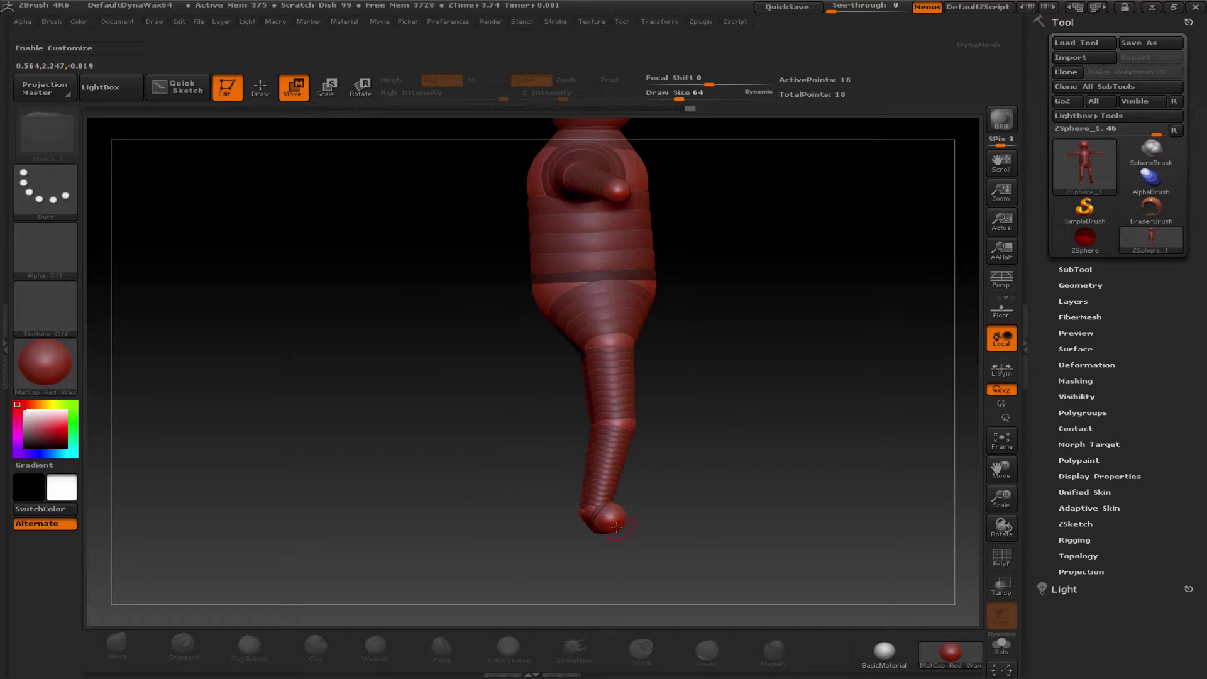
{"action": "mouse_move", "coordinate": [648, 509]}
{"action": "left_mouse_down"}
{"action": "mouse_move", "coordinate": [671, 510]}
{"action": "mouse_move", "coordinate": [820, 334]}
{"action": "mouse_move", "coordinate": [767, 386]}
{"action": "left_mouse_up"}
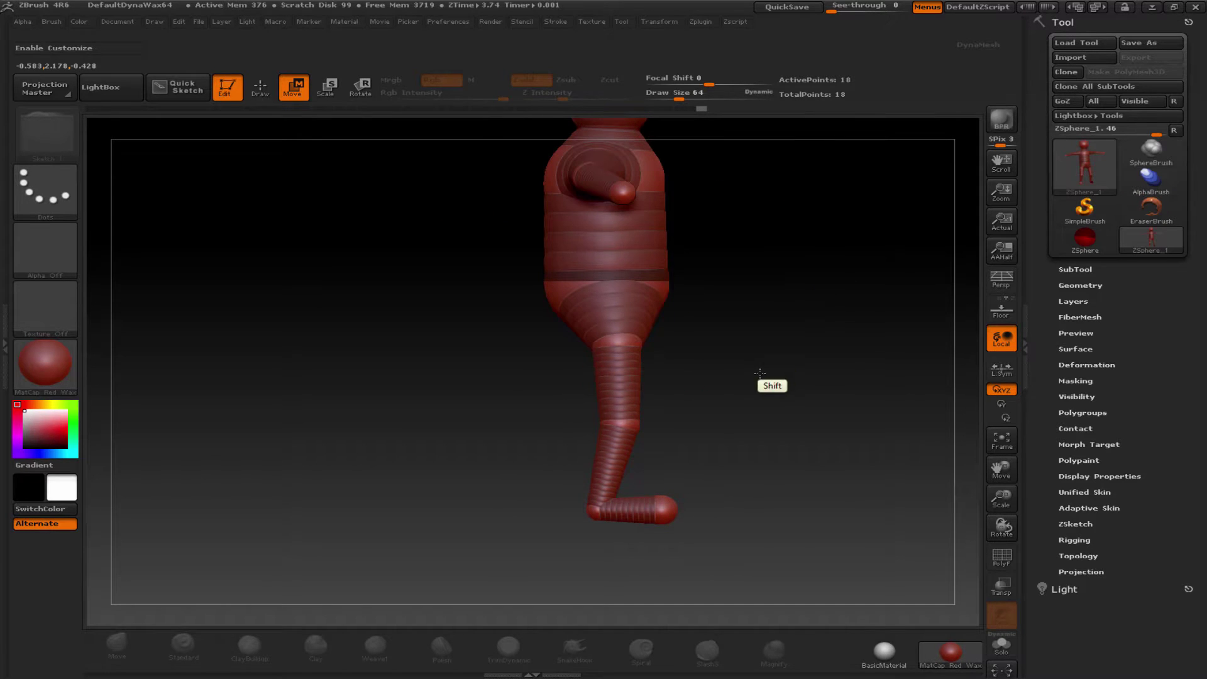
{"action": "mouse_move", "coordinate": [784, 321]}
{"action": "left_mouse_down"}
{"action": "mouse_move", "coordinate": [707, 351]}
{"action": "mouse_move", "coordinate": [762, 327]}
{"action": "mouse_move", "coordinate": [733, 440]}
{"action": "left_mouse_up"}
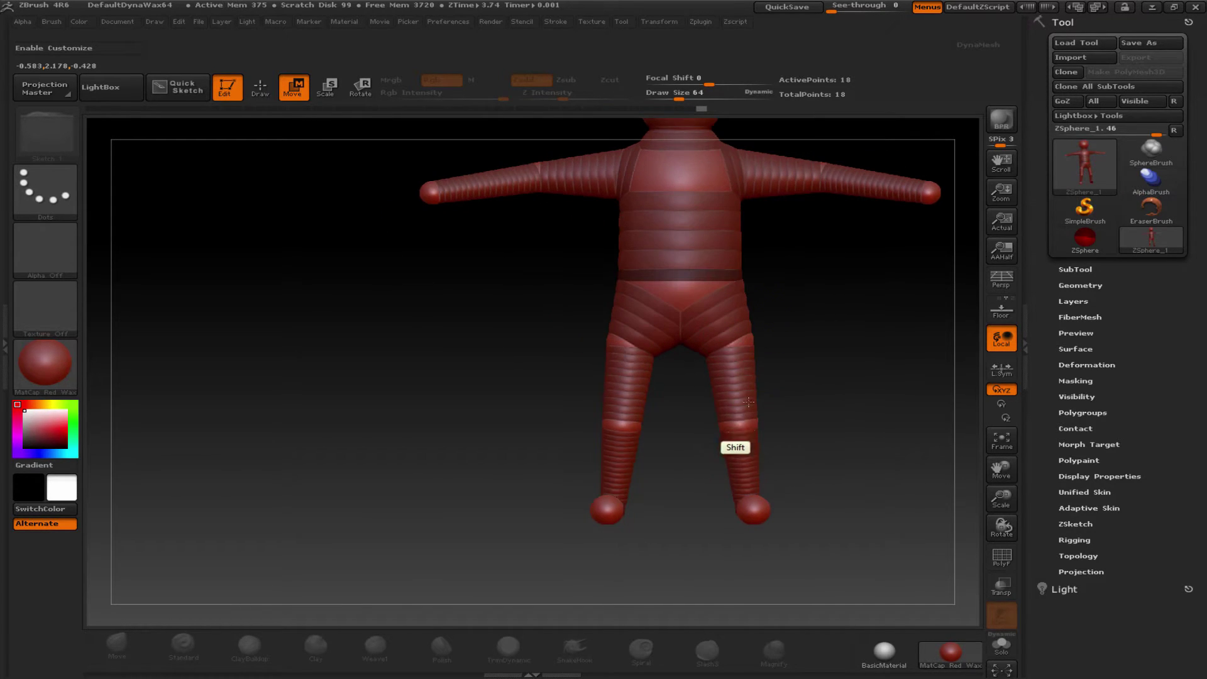
{"action": "mouse_move", "coordinate": [809, 324]}
{"action": "left_mouse_down", "text": "alt"}
{"action": "mouse_move", "coordinate": [748, 389]}
{"action": "mouse_move", "coordinate": [700, 364]}
{"action": "mouse_move", "coordinate": [768, 342]}
{"action": "mouse_move", "coordinate": [723, 385]}
{"action": "mouse_move", "coordinate": [662, 336]}
{"action": "left_mouse_up", "text": "alt"}
{"action": "key", "text": "e"}
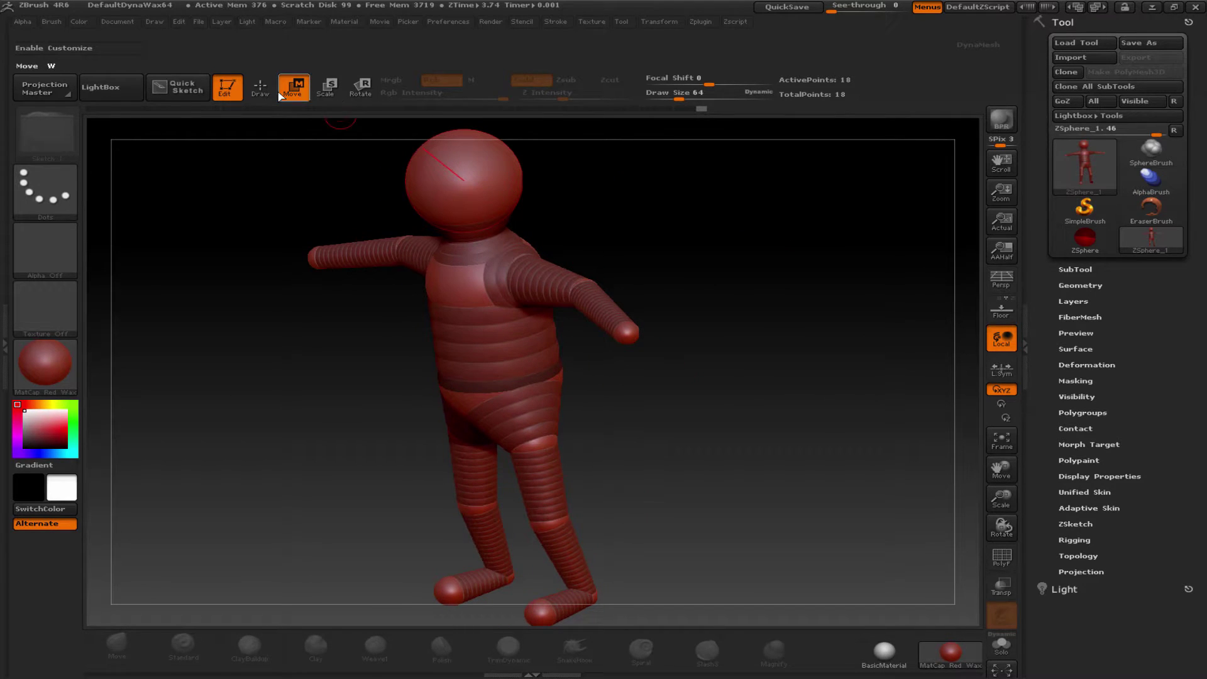
{"action": "key", "text": "q"}
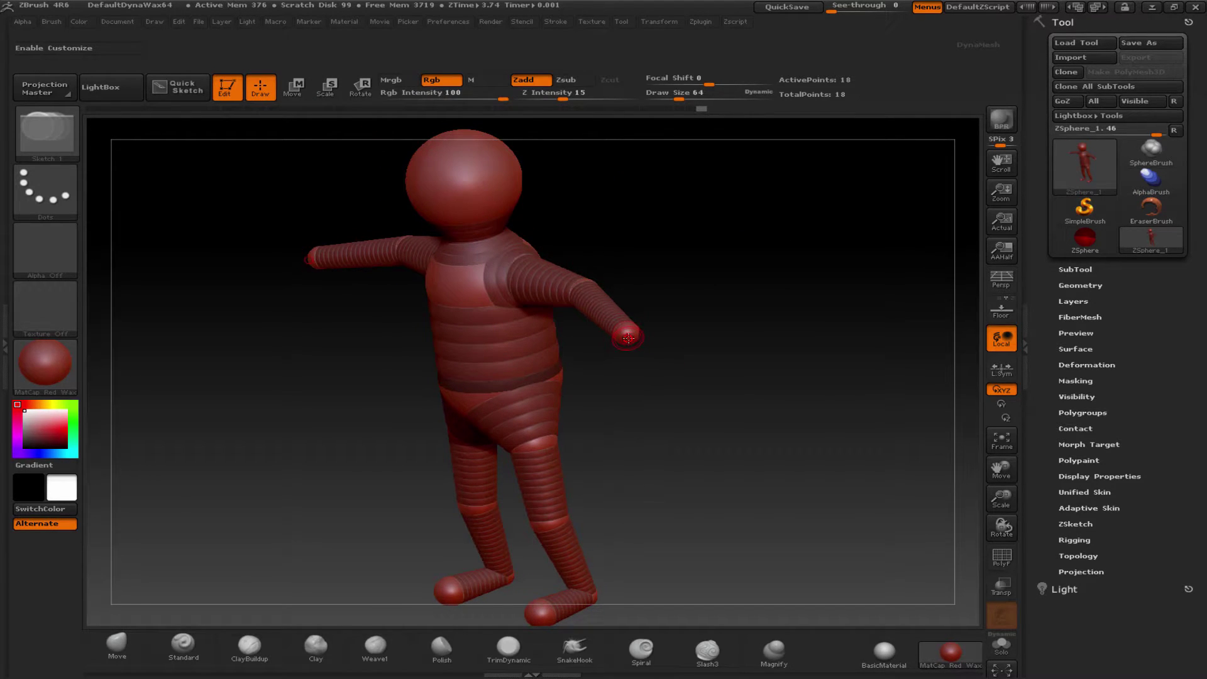
Add mirrored hand spheres at the wrist ends, then orbit and fit the figure in view.
{"action": "left_click_drag", "start_coordinate": [630, 335], "coordinate": [644, 340]}
{"action": "left_click", "coordinate": [294, 87]}
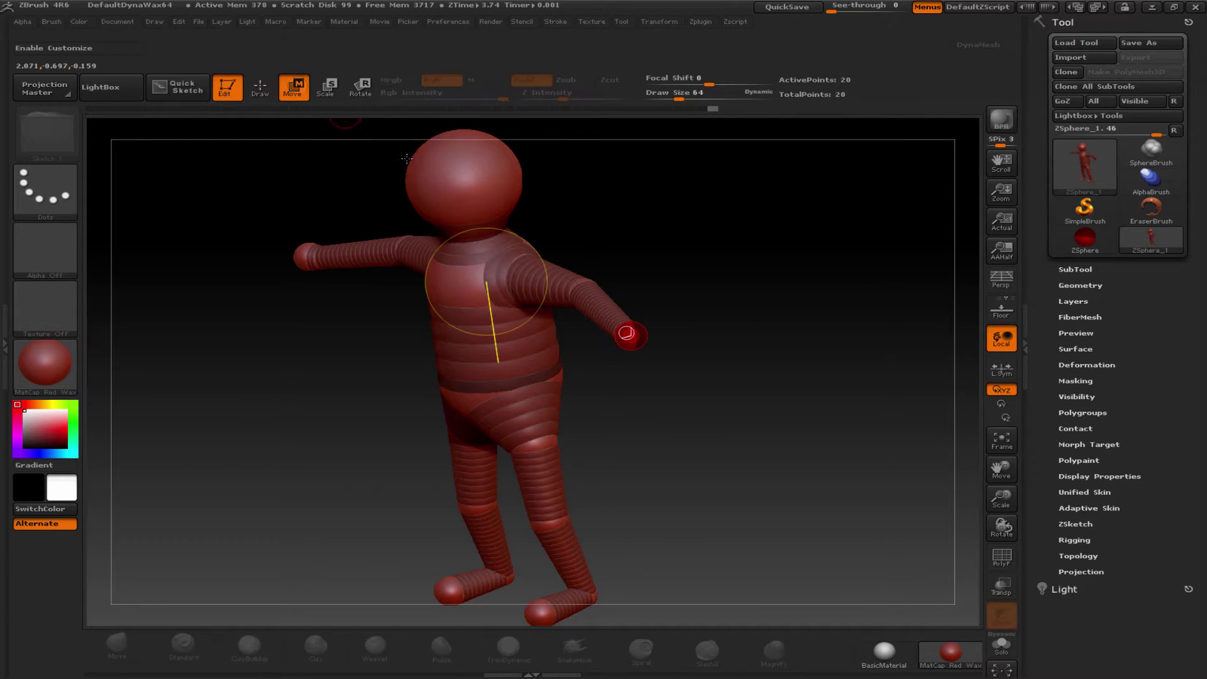
{"action": "mouse_move", "coordinate": [608, 372]}
{"action": "left_mouse_down"}
{"action": "mouse_move", "coordinate": [641, 348]}
{"action": "mouse_move", "coordinate": [633, 356]}
{"action": "left_mouse_up"}
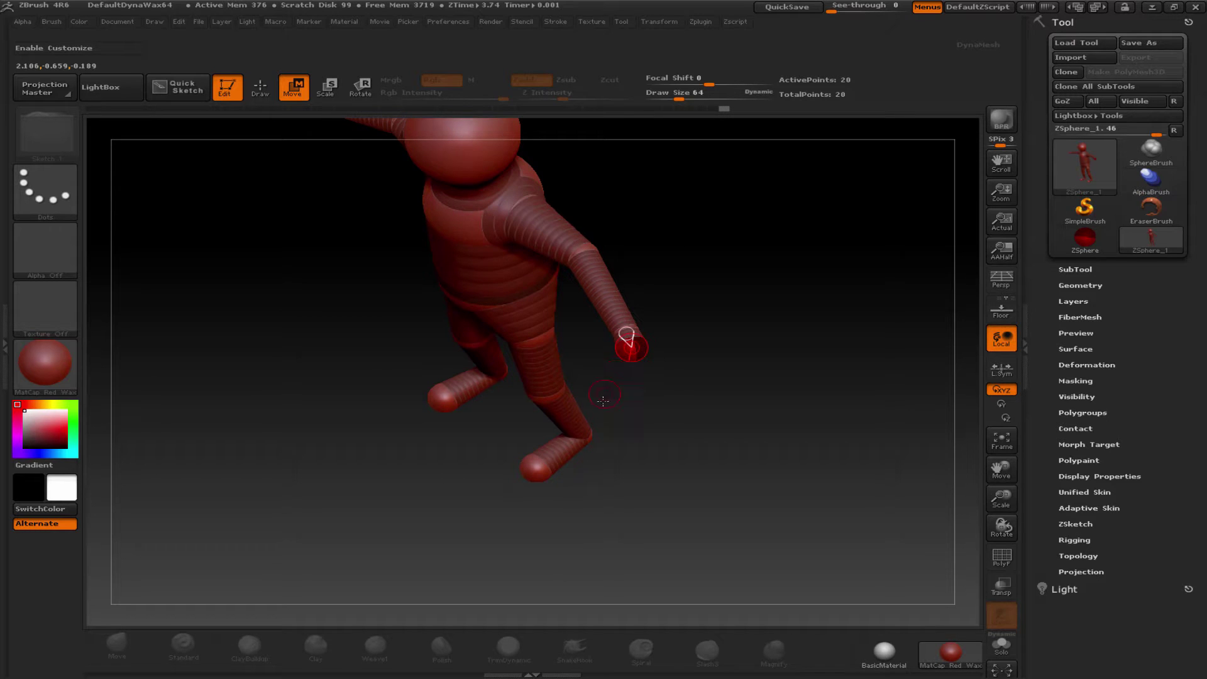
{"action": "mouse_move", "coordinate": [603, 400]}
{"action": "left_mouse_down"}
{"action": "mouse_move", "coordinate": [720, 326]}
{"action": "mouse_move", "coordinate": [614, 338]}
{"action": "left_mouse_up"}
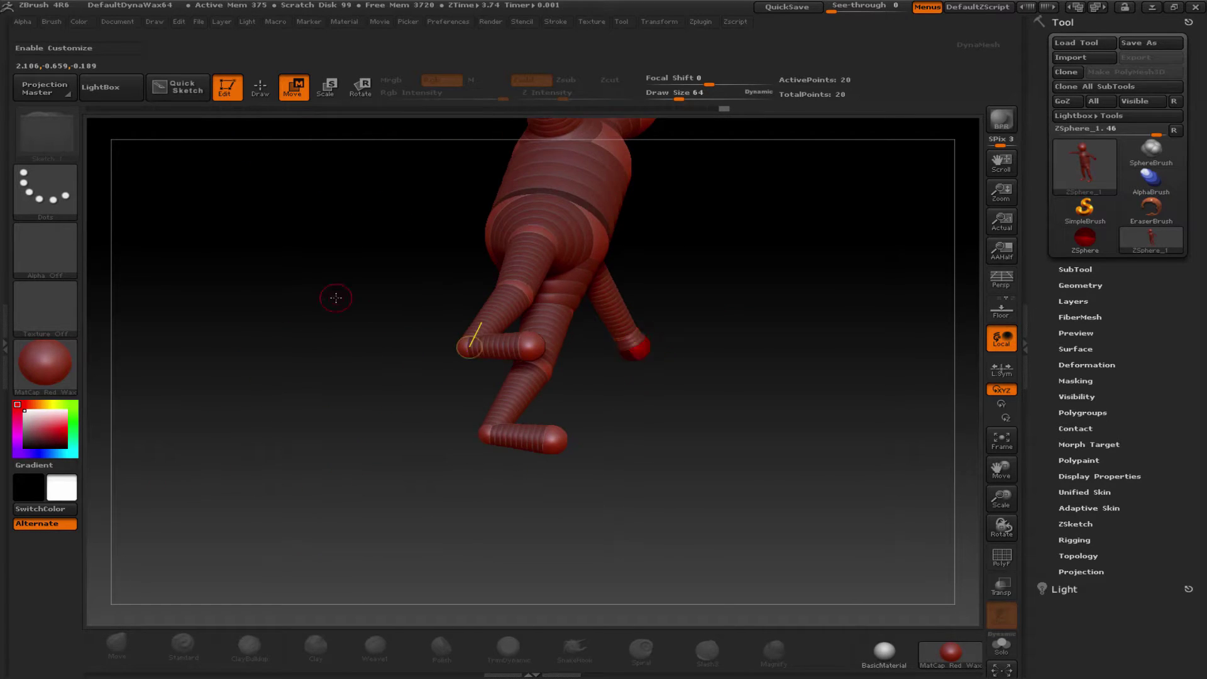
{"action": "mouse_move", "coordinate": [336, 298]}
{"action": "left_mouse_down"}
{"action": "mouse_move", "coordinate": [318, 402]}
{"action": "mouse_move", "coordinate": [391, 358]}
{"action": "left_mouse_up"}
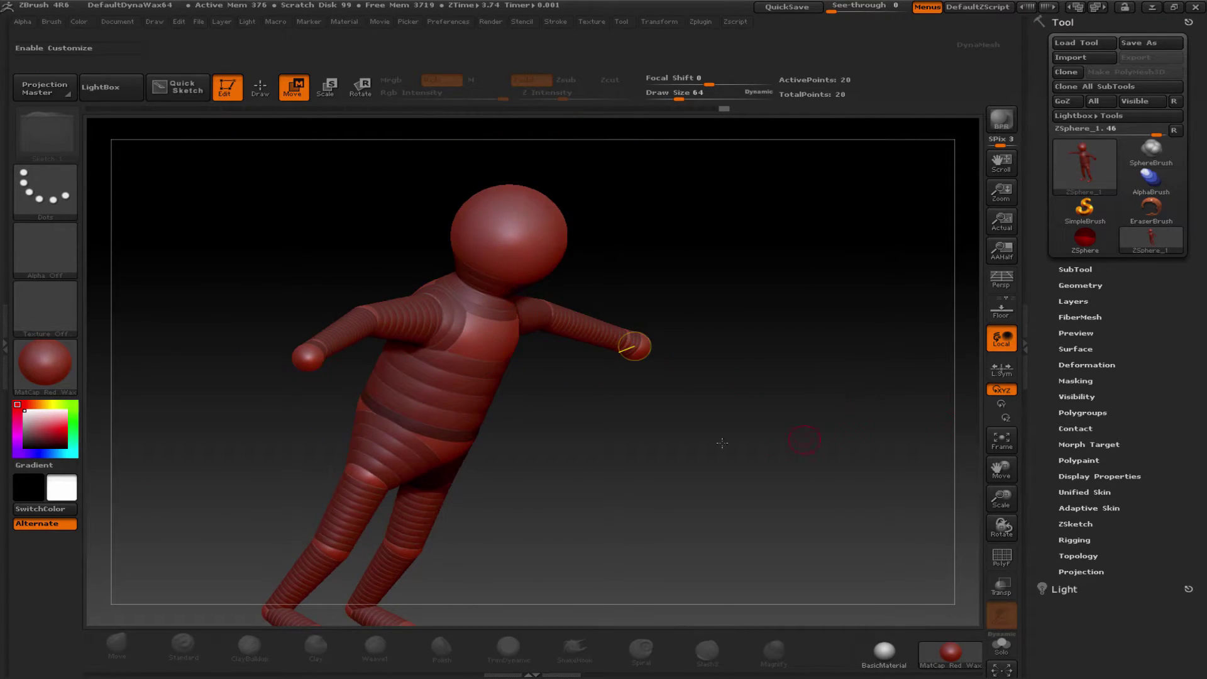
{"action": "mouse_move", "coordinate": [722, 443]}
{"action": "left_mouse_down"}
{"action": "mouse_move", "coordinate": [836, 420]}
{"action": "mouse_move", "coordinate": [474, 404]}
{"action": "mouse_move", "coordinate": [811, 339]}
{"action": "mouse_move", "coordinate": [399, 339]}
{"action": "mouse_move", "coordinate": [445, 302]}
{"action": "mouse_move", "coordinate": [619, 345]}
{"action": "mouse_move", "coordinate": [669, 418]}
{"action": "mouse_move", "coordinate": [627, 442]}
{"action": "mouse_move", "coordinate": [723, 423]}
{"action": "mouse_move", "coordinate": [711, 427]}
{"action": "left_mouse_up"}
{"action": "left_click", "coordinate": [1001, 441]}
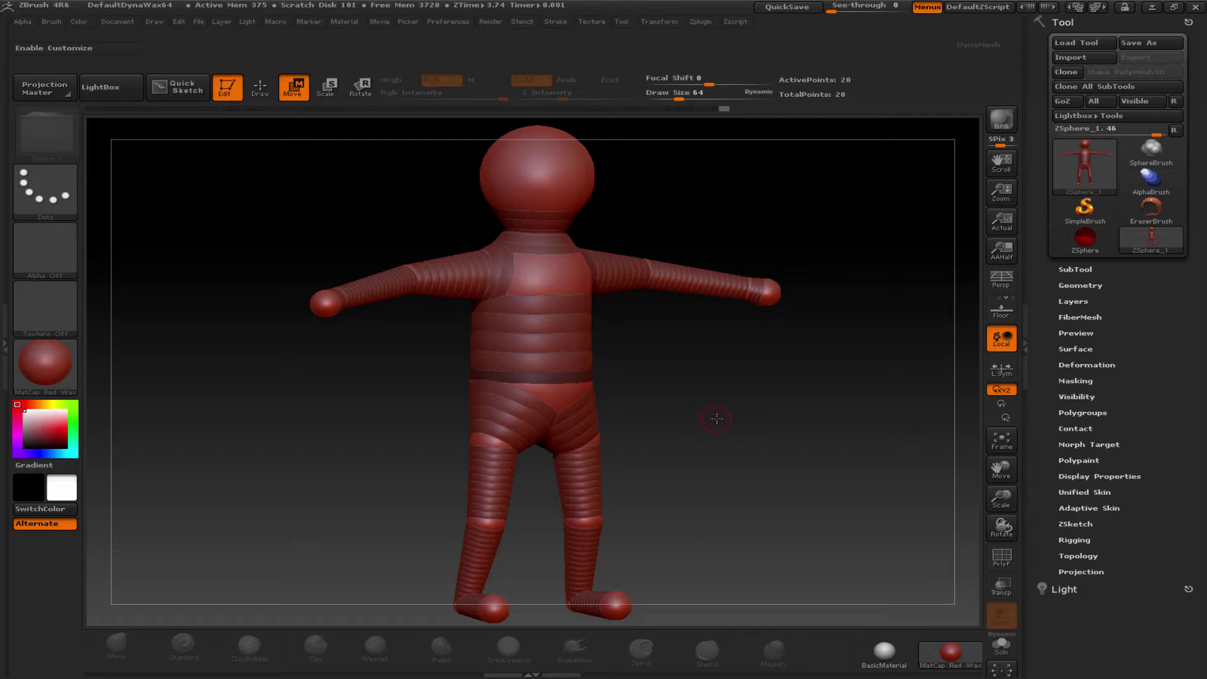
Toggle the adaptive skin preview on and off, inspecting the 2,282-point polygon mesh.
{"action": "key", "text": "a"}
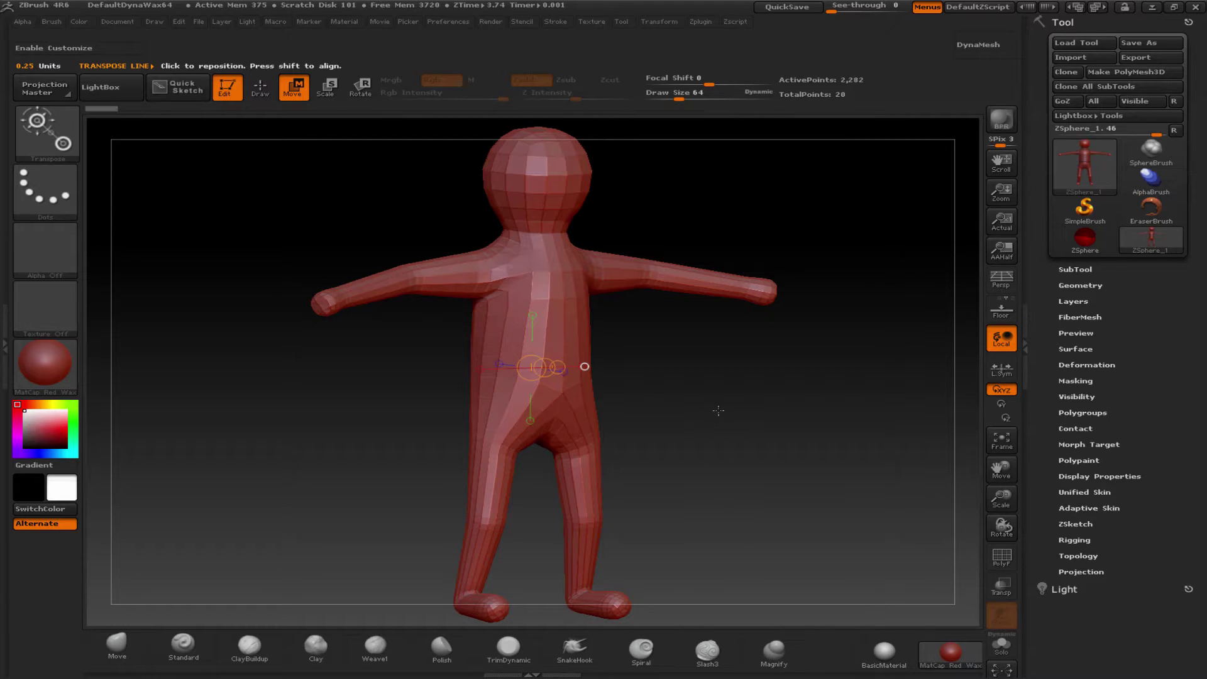
{"action": "mouse_move", "coordinate": [687, 403]}
{"action": "left_mouse_down"}
{"action": "mouse_move", "coordinate": [507, 372]}
{"action": "mouse_move", "coordinate": [638, 370]}
{"action": "mouse_move", "coordinate": [501, 377]}
{"action": "mouse_move", "coordinate": [701, 375]}
{"action": "mouse_move", "coordinate": [714, 358]}
{"action": "mouse_move", "coordinate": [708, 382]}
{"action": "left_mouse_up"}
{"action": "key", "text": "a"}
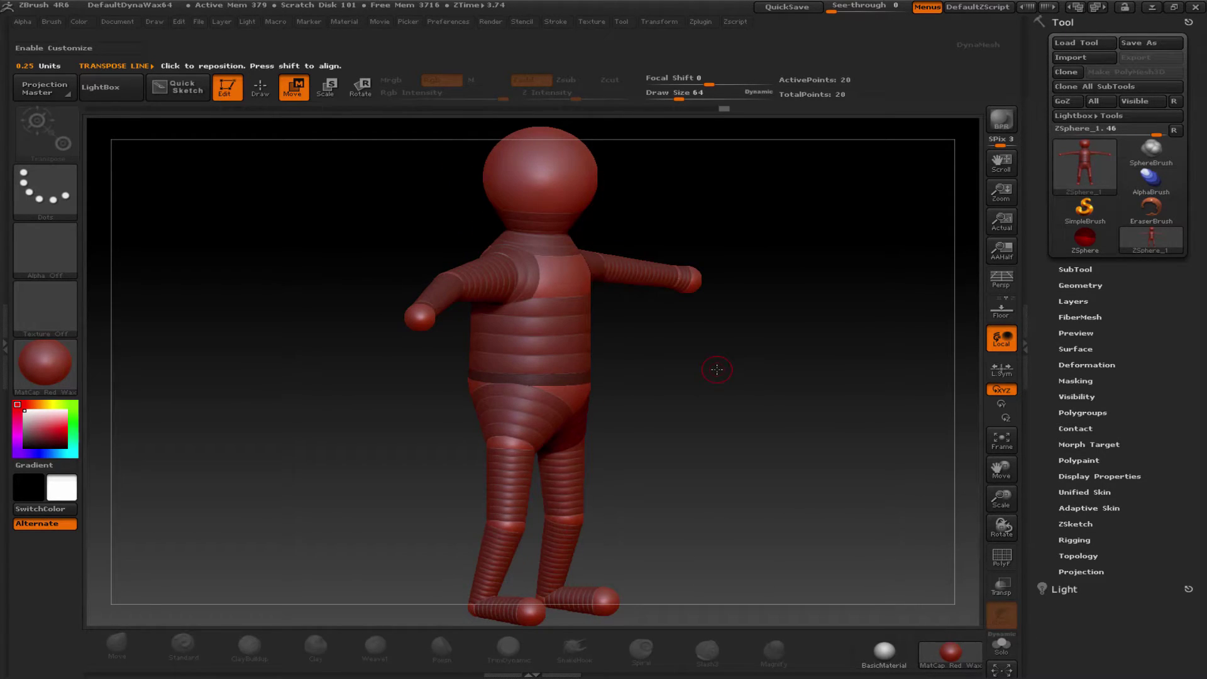
{"action": "left_click_drag", "start_coordinate": [666, 398], "coordinate": [683, 386]}
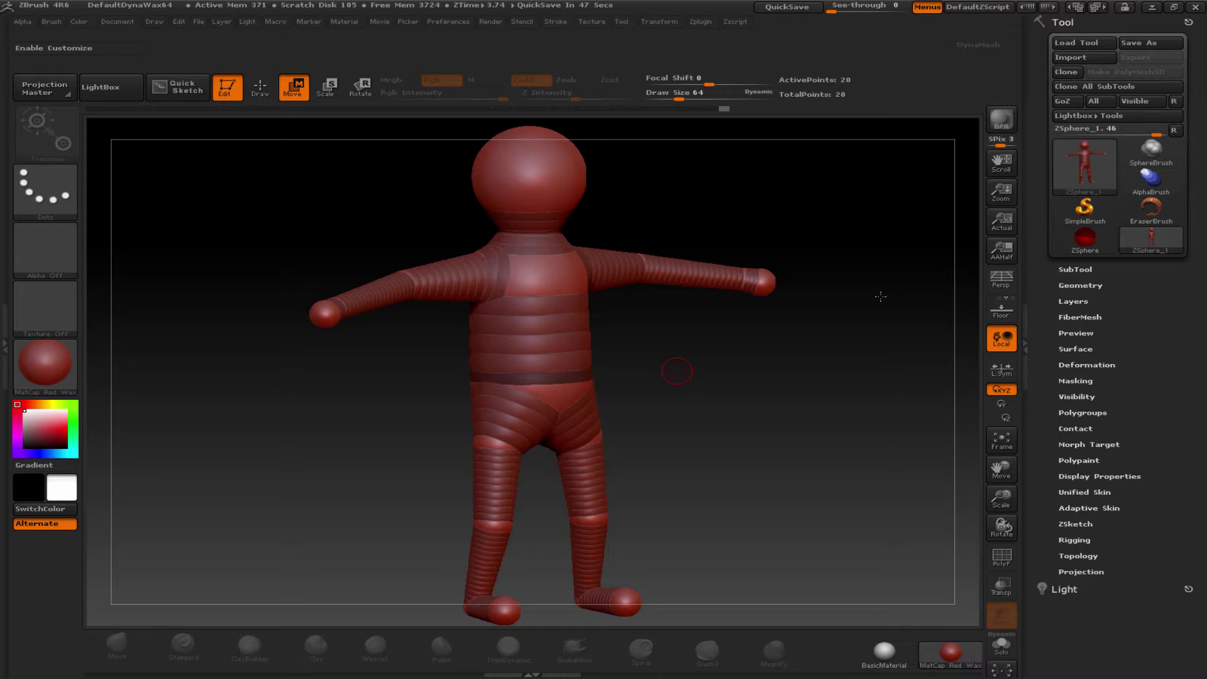
{"action": "key", "text": "space"}
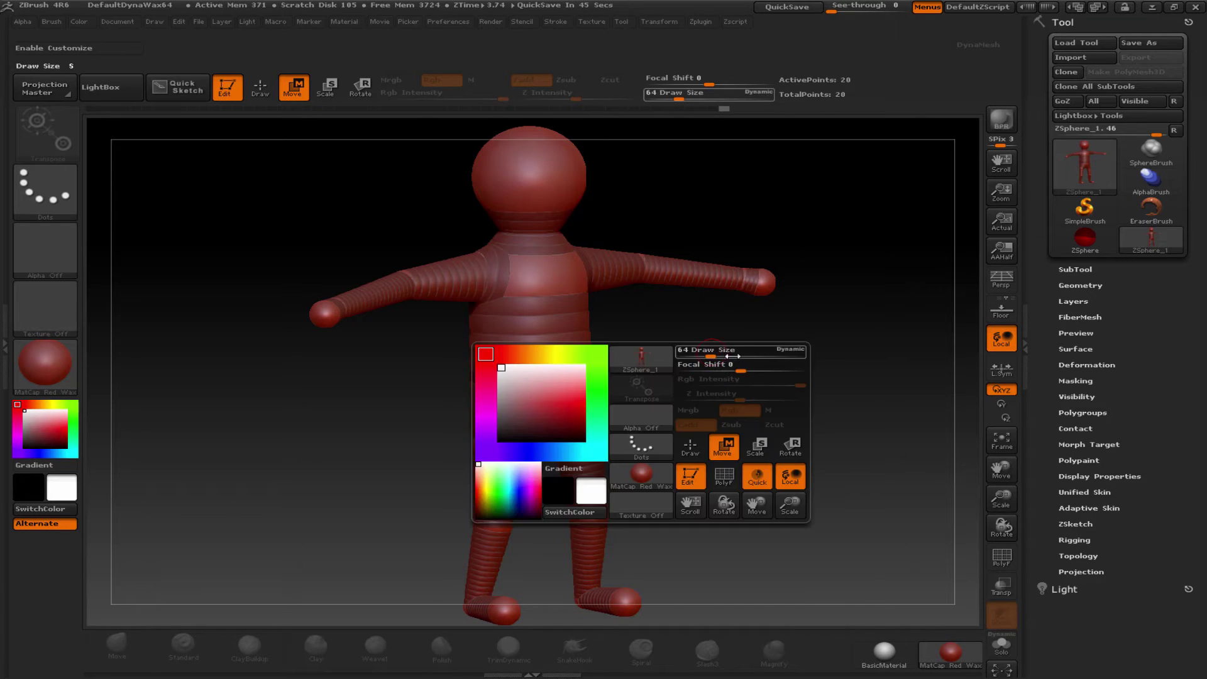
{"action": "key", "text": "a"}
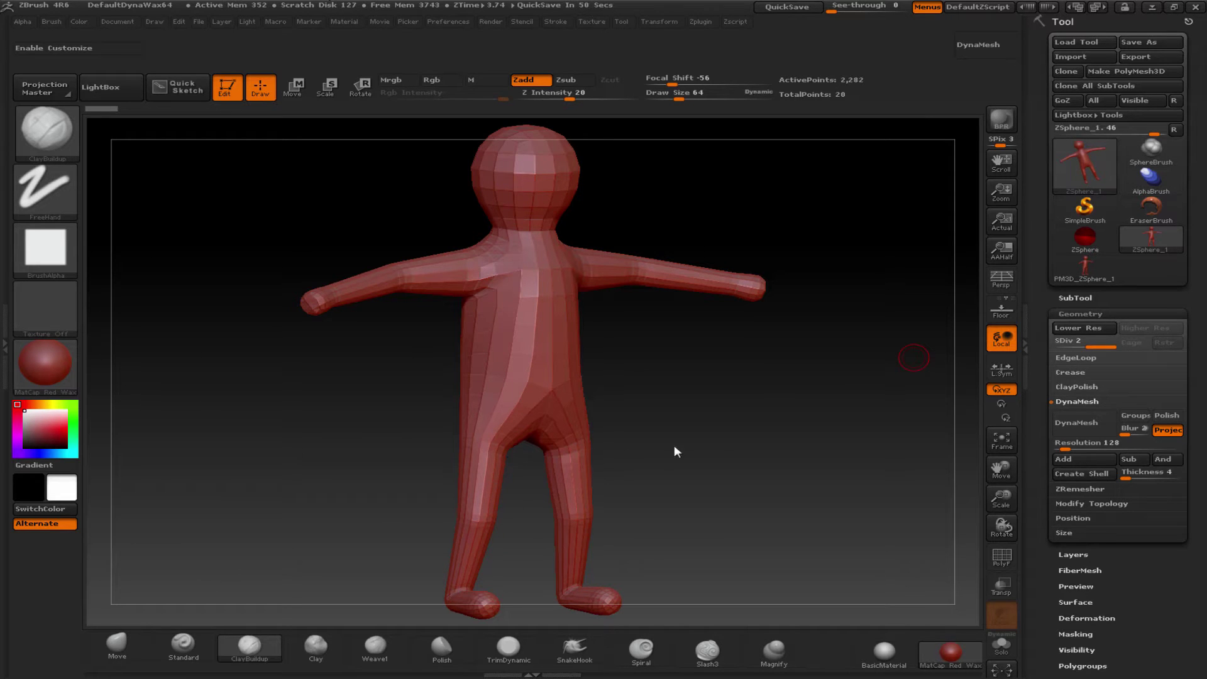
{"action": "left_click_drag", "start_coordinate": [686, 424], "coordinate": [706, 410]}
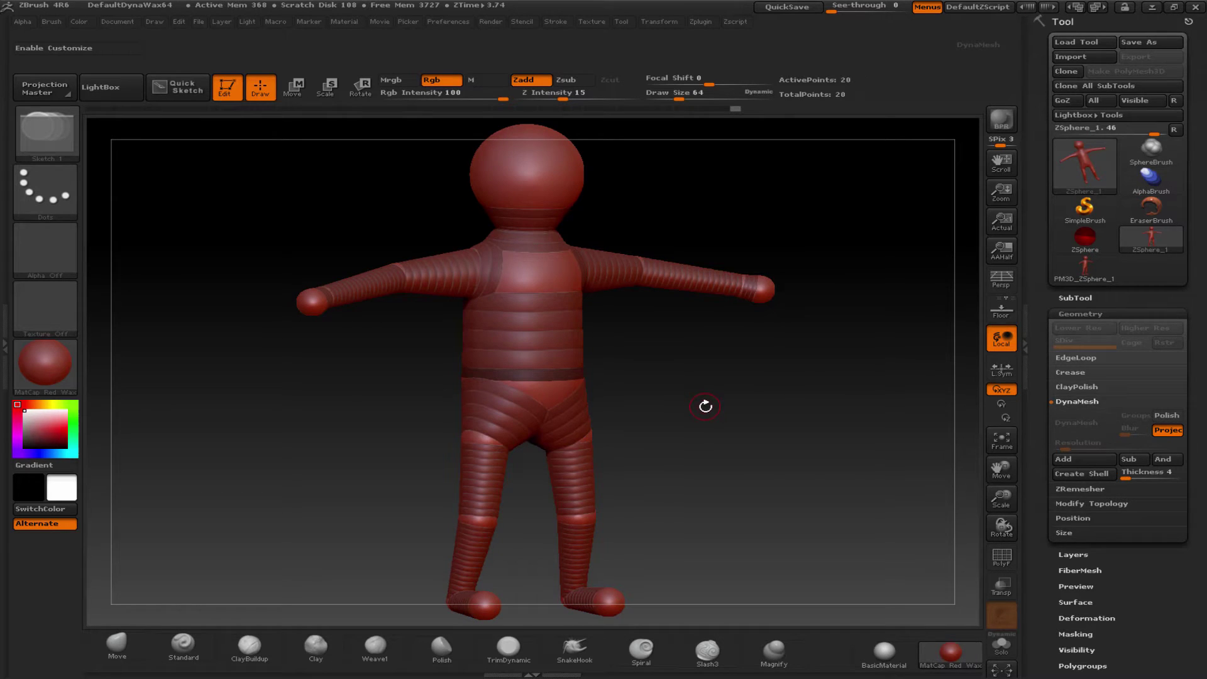
{"action": "key", "text": "a"}
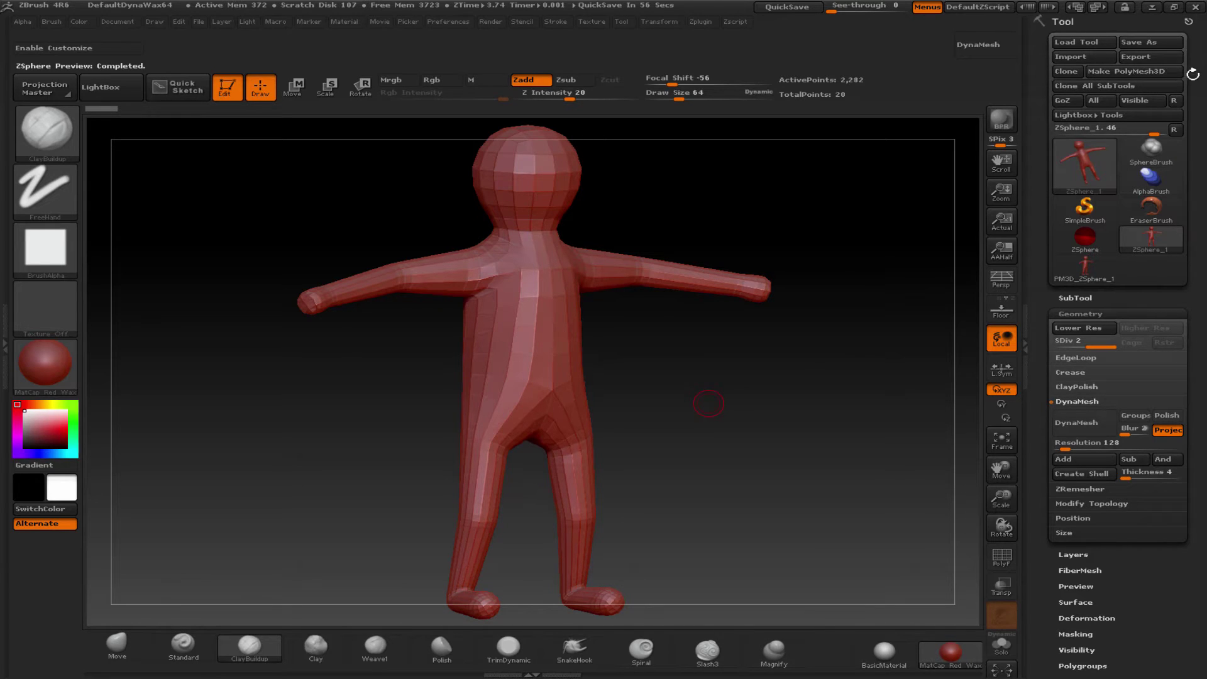
Convert the skin preview into a new PolyMesh tool and set the Move brush size to 226.
{"action": "left_click", "coordinate": [1129, 76]}
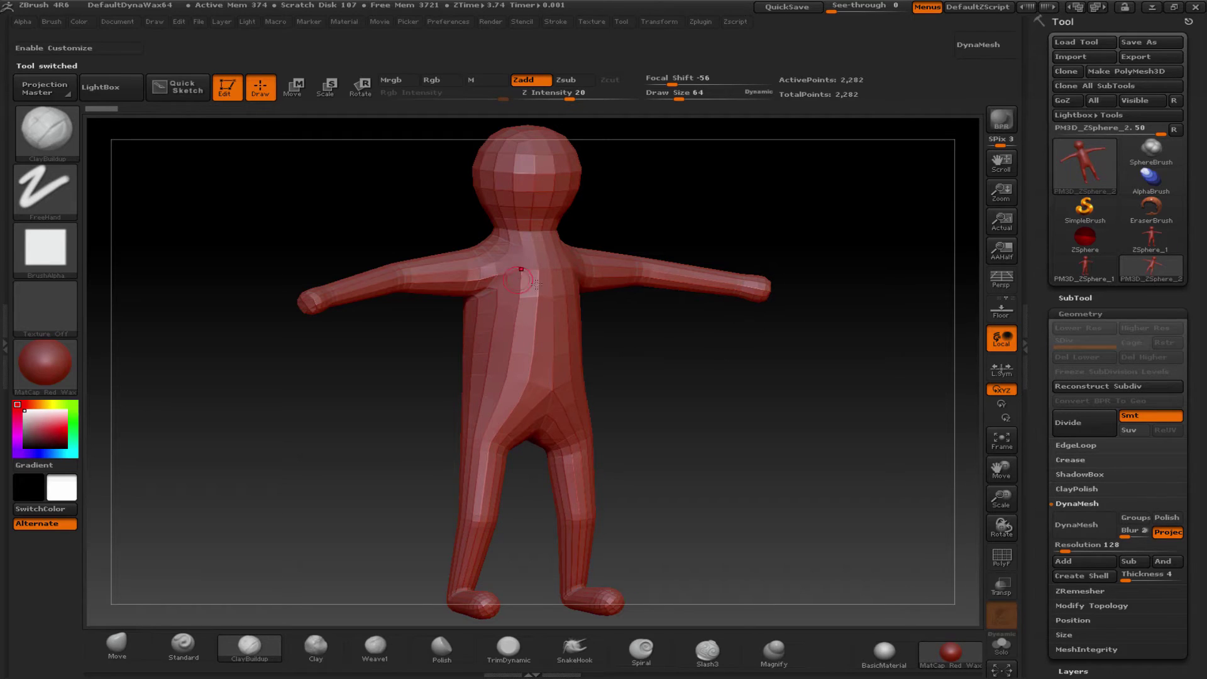
{"action": "left_click", "coordinate": [126, 651]}
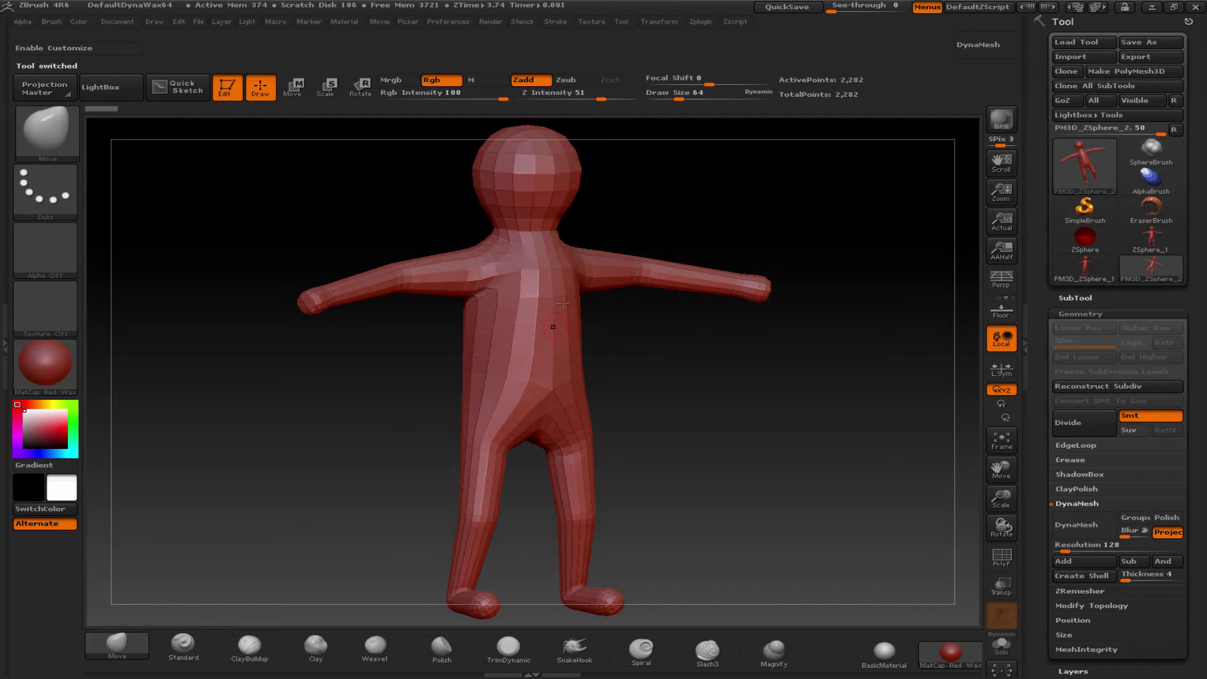
{"action": "key", "text": "s"}
{"action": "left_click_drag", "start_coordinate": [554, 295], "coordinate": [576, 294]}
Restore the head, arm and right-armpit reshaping from undo history, then turn the figure slightly right.
{"action": "key", "text": "ctrl+z"}
{"action": "key", "text": "ctrl+z"}
{"action": "key", "text": "ctrl+shift+z"}
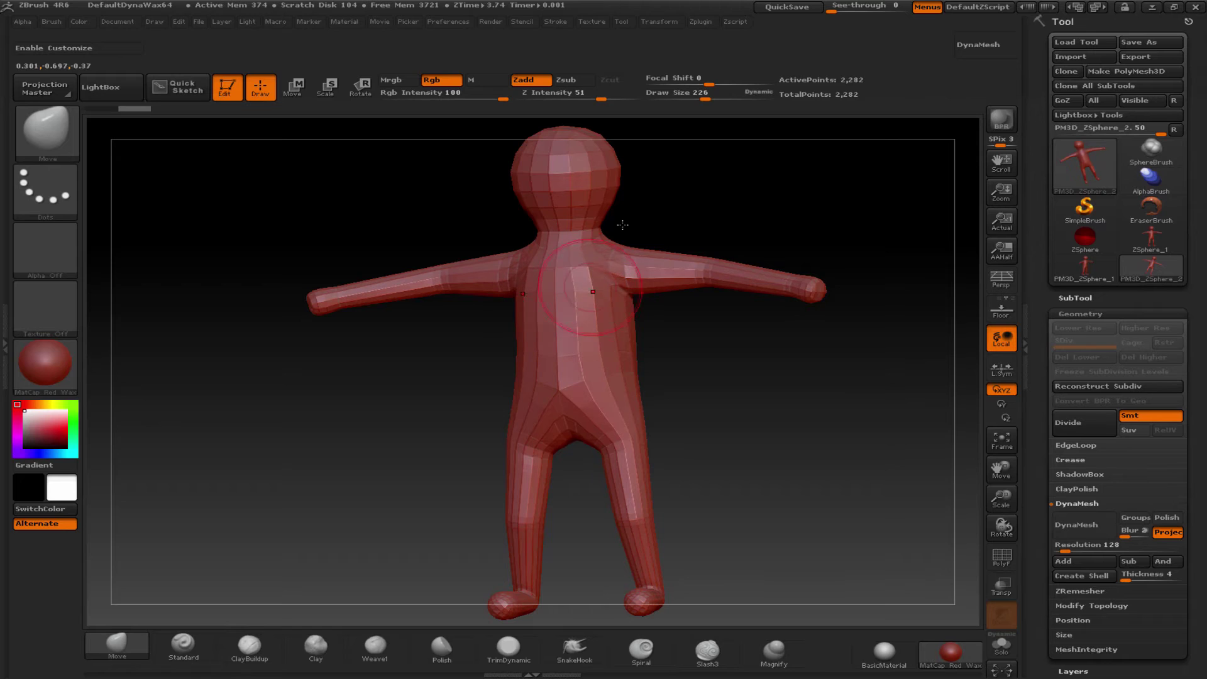
{"action": "key", "text": "ctrl+shift+z"}
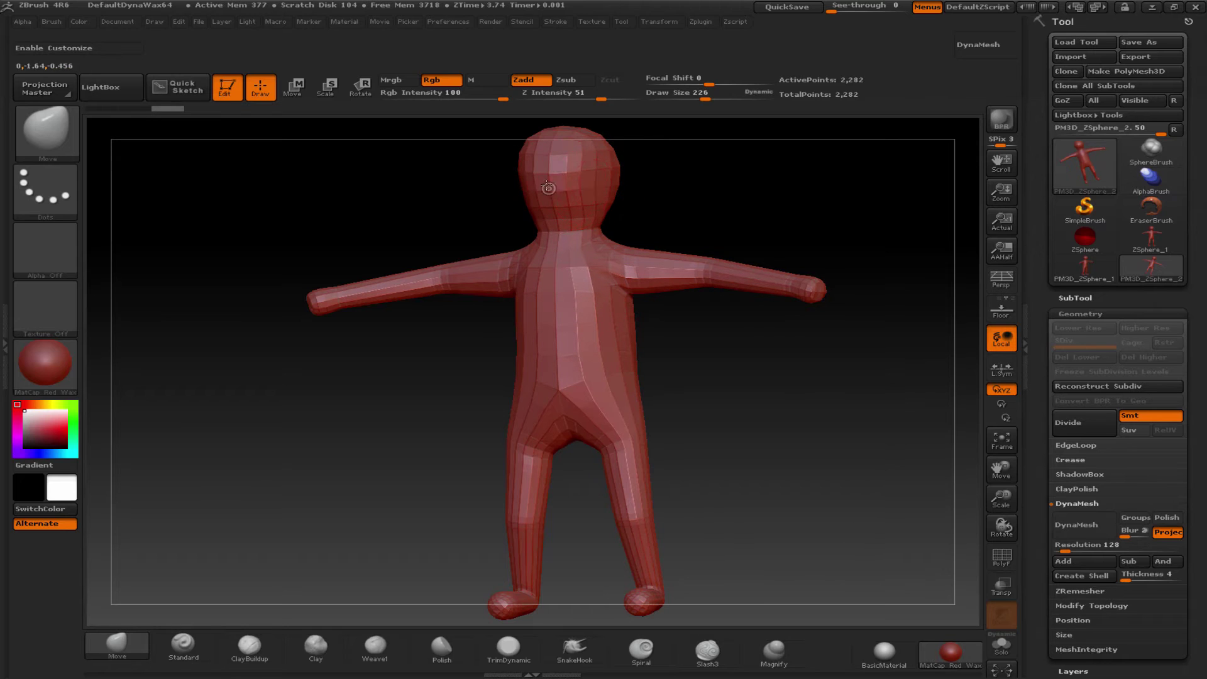
{"action": "key", "text": "ctrl+z"}
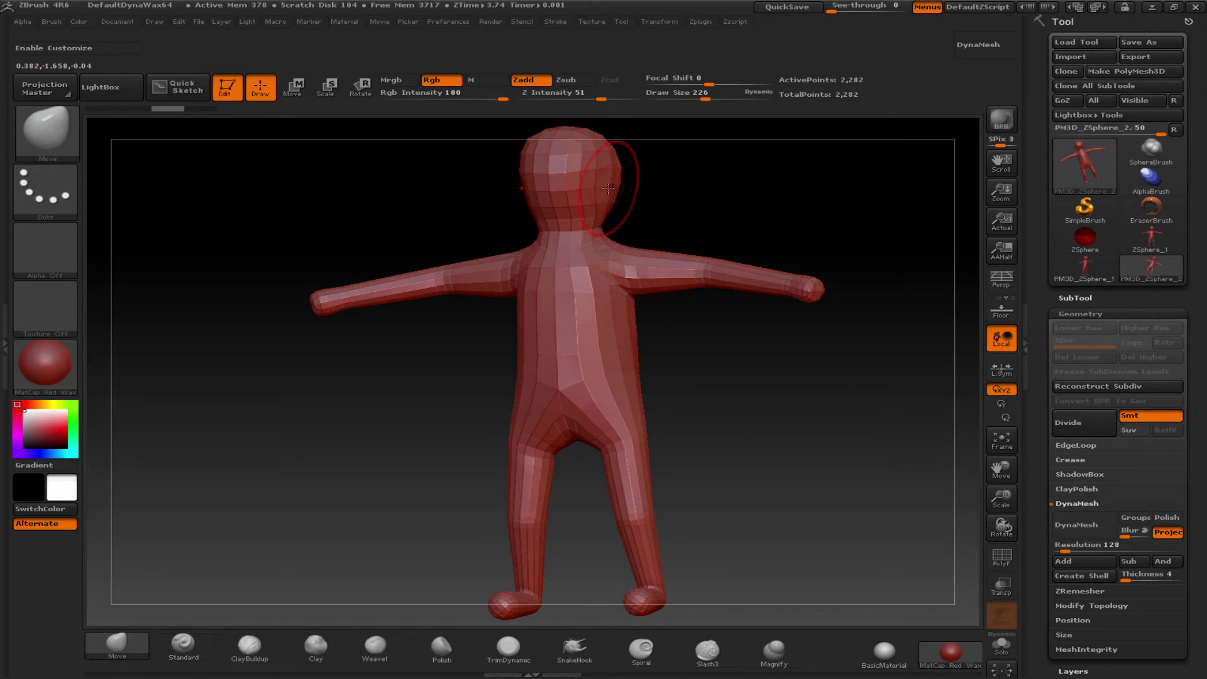
{"action": "key", "text": "ctrl+shift+z"}
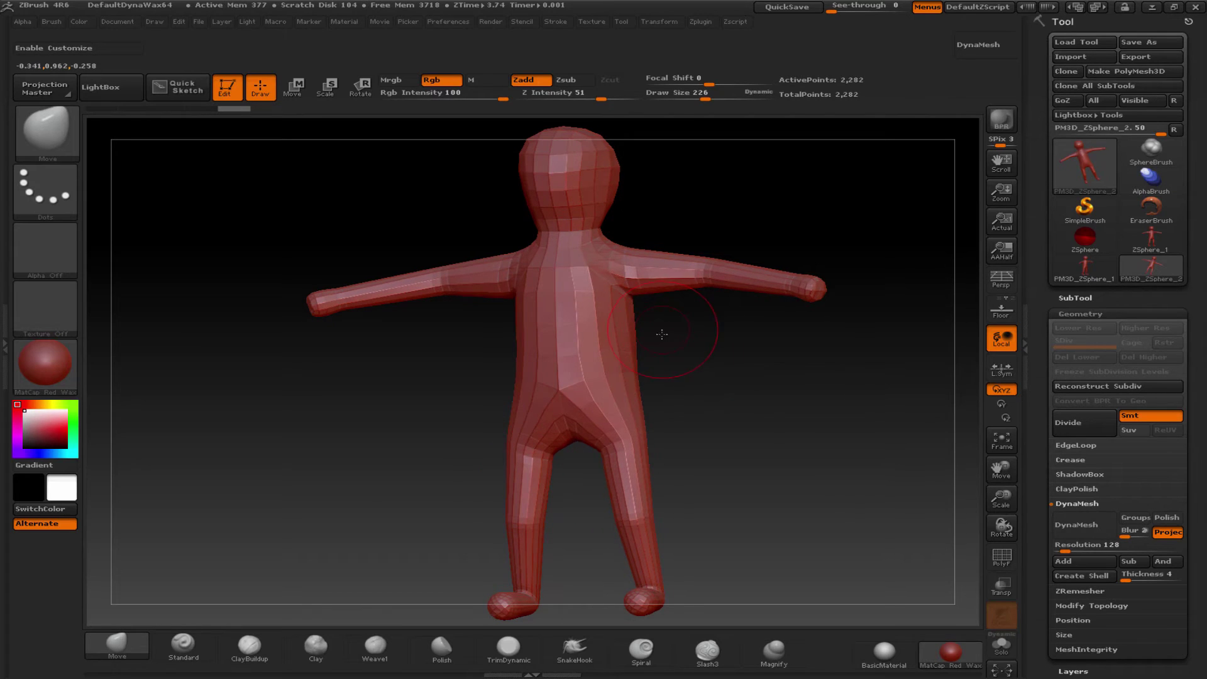
{"action": "key", "text": "ctrl+shift+z"}
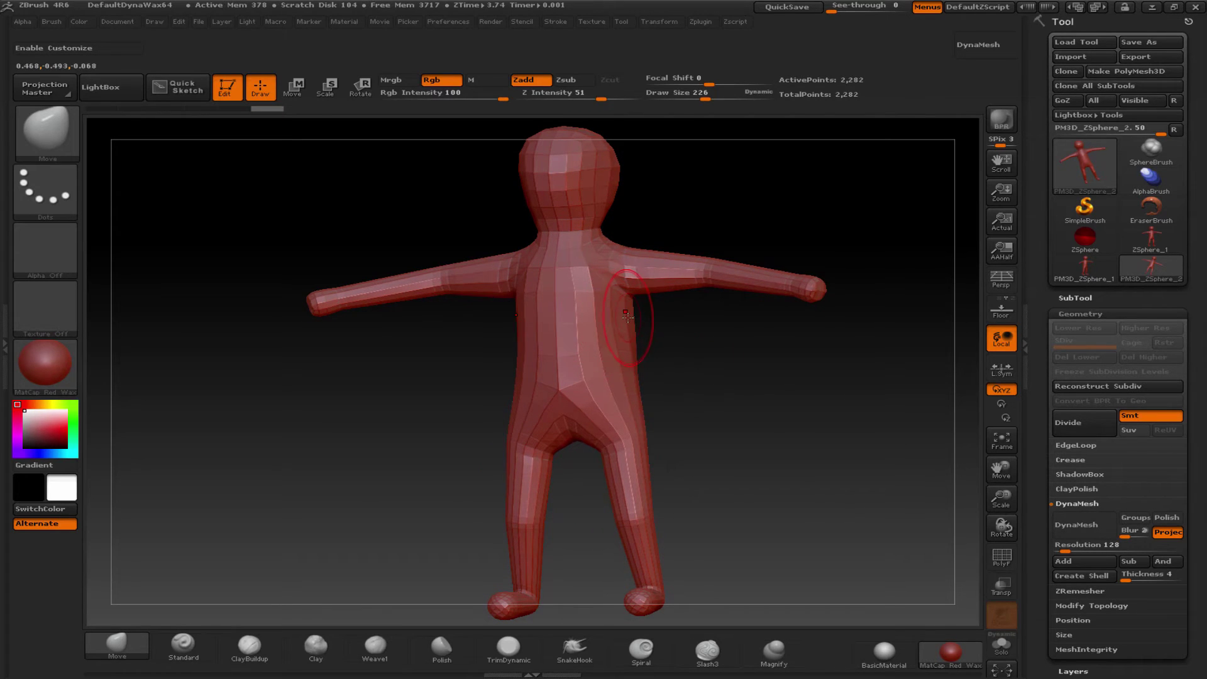
{"action": "key", "text": "ctrl+shift+z"}
{"action": "key", "text": "ctrl+shift+z"}
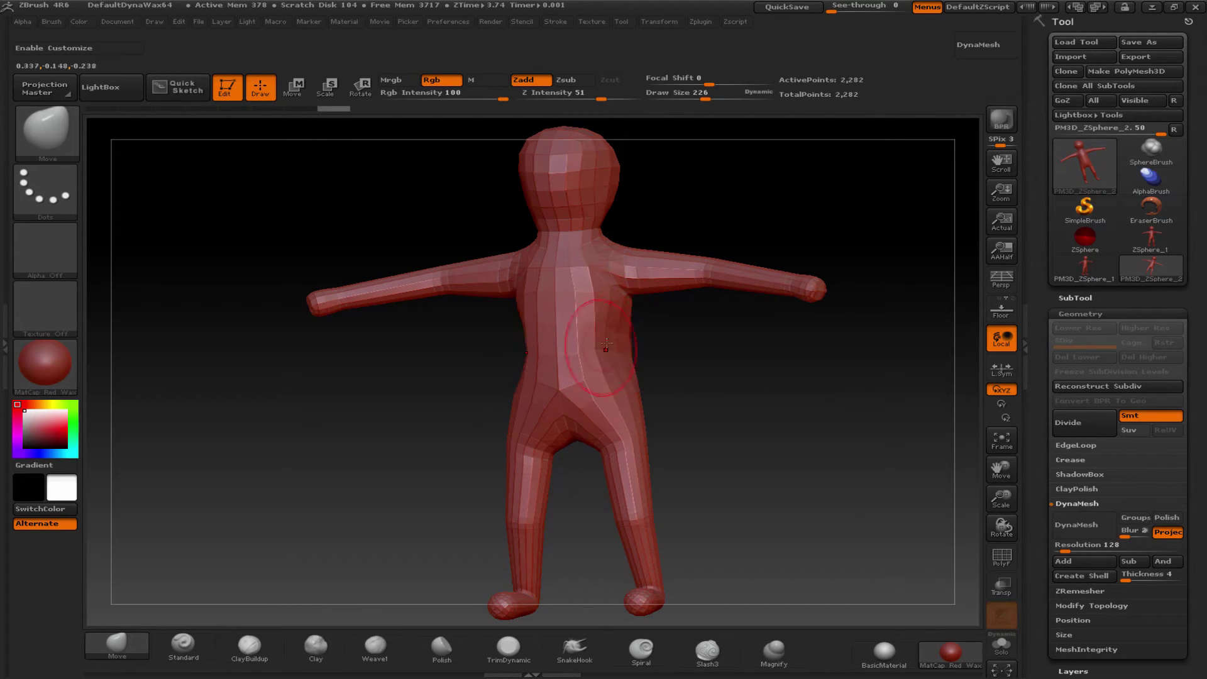
{"action": "key", "text": "ctrl+shift+z"}
{"action": "left_click_drag", "start_coordinate": [666, 343], "coordinate": [663, 342]}
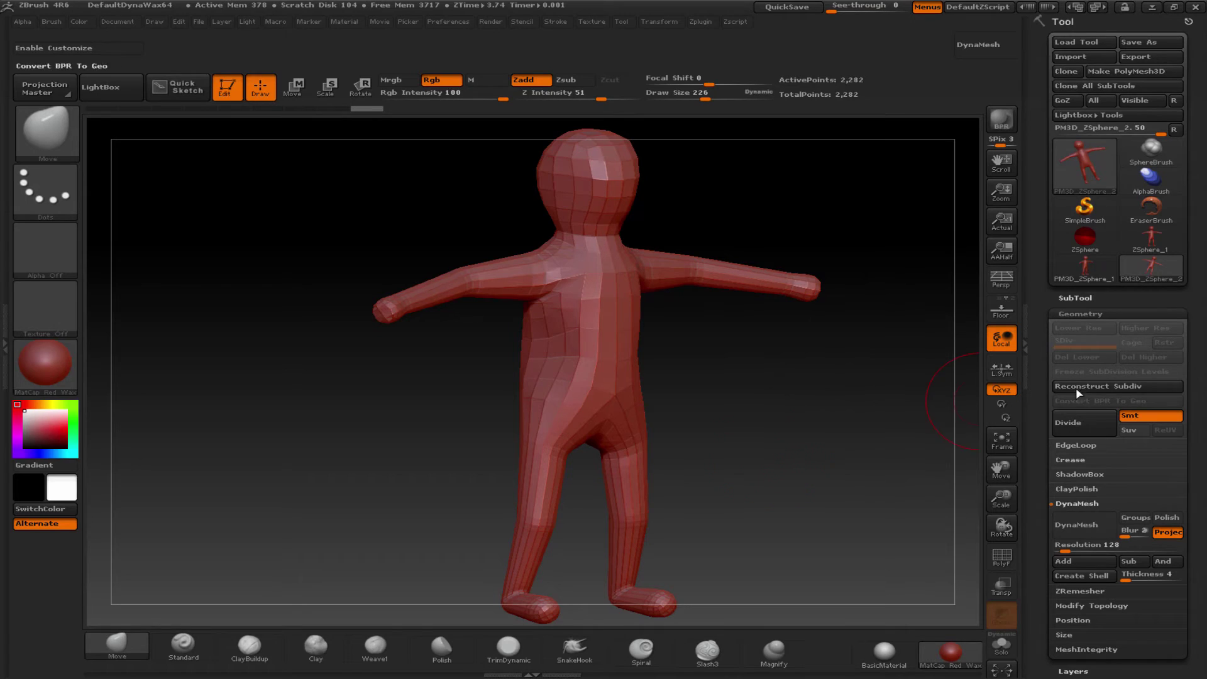
Divide the mesh twice for three subdivision levels and select the ClayBuildup brush.
{"action": "left_click", "coordinate": [1083, 431]}
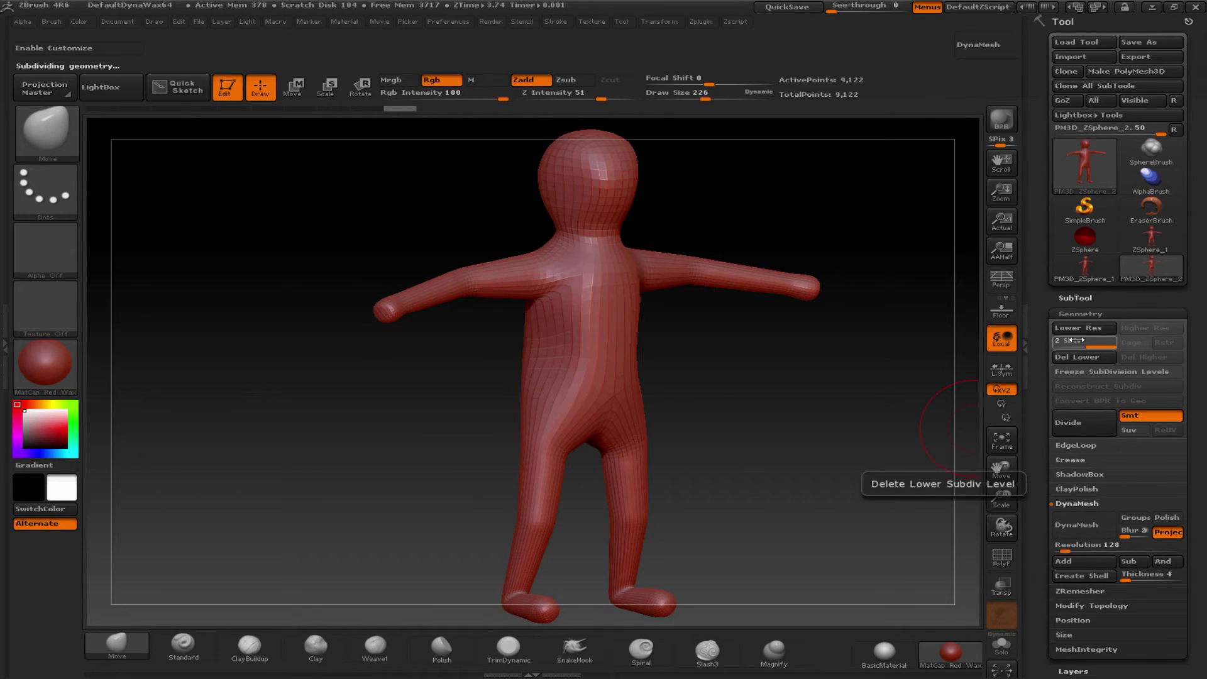
{"action": "left_click", "coordinate": [1080, 426]}
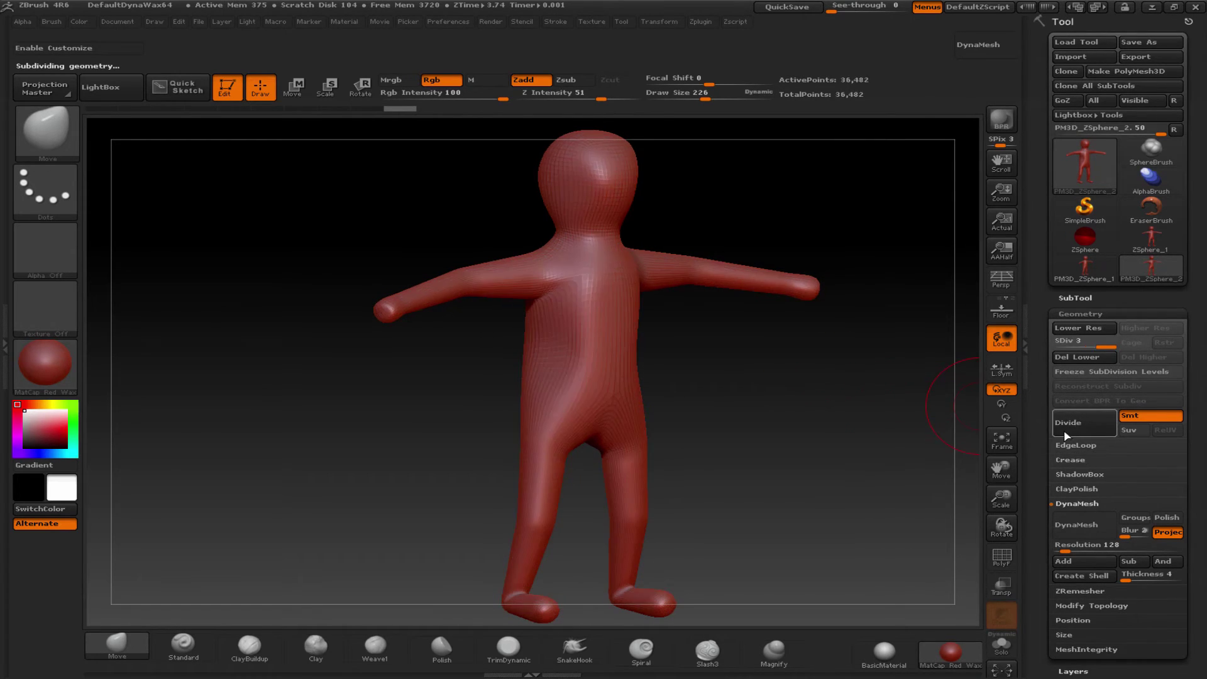
{"action": "left_click", "coordinate": [370, 655]}
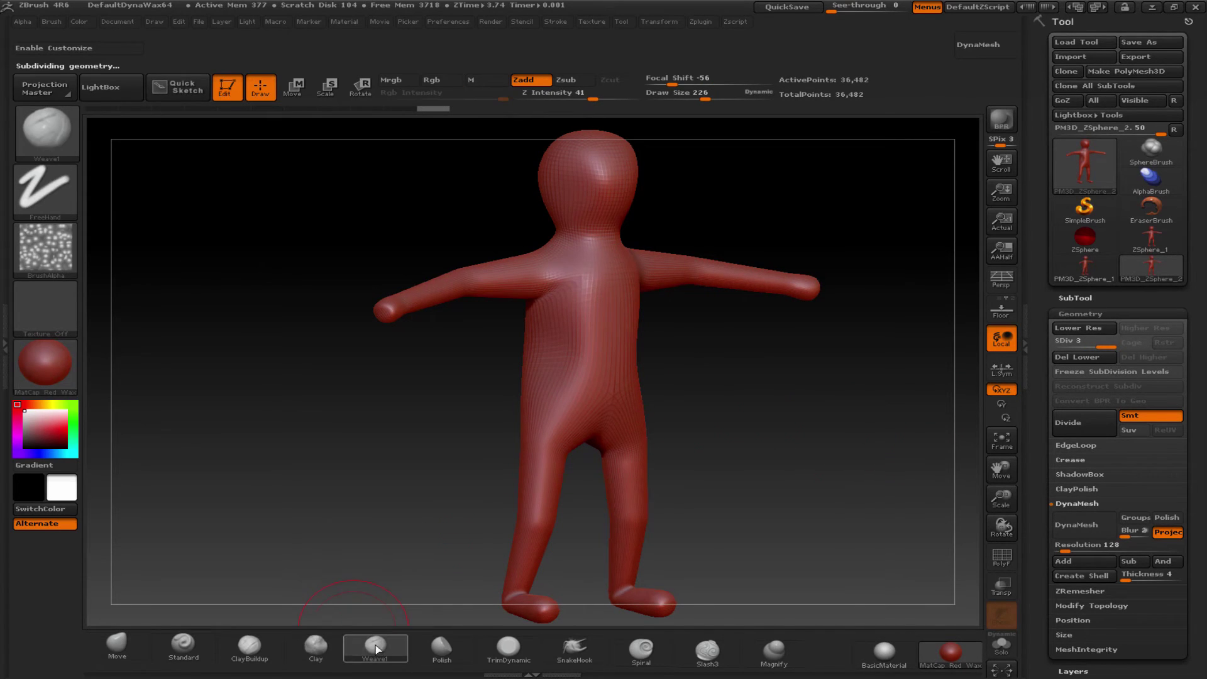
{"action": "left_click", "coordinate": [267, 643]}
{"action": "key", "text": "b"}
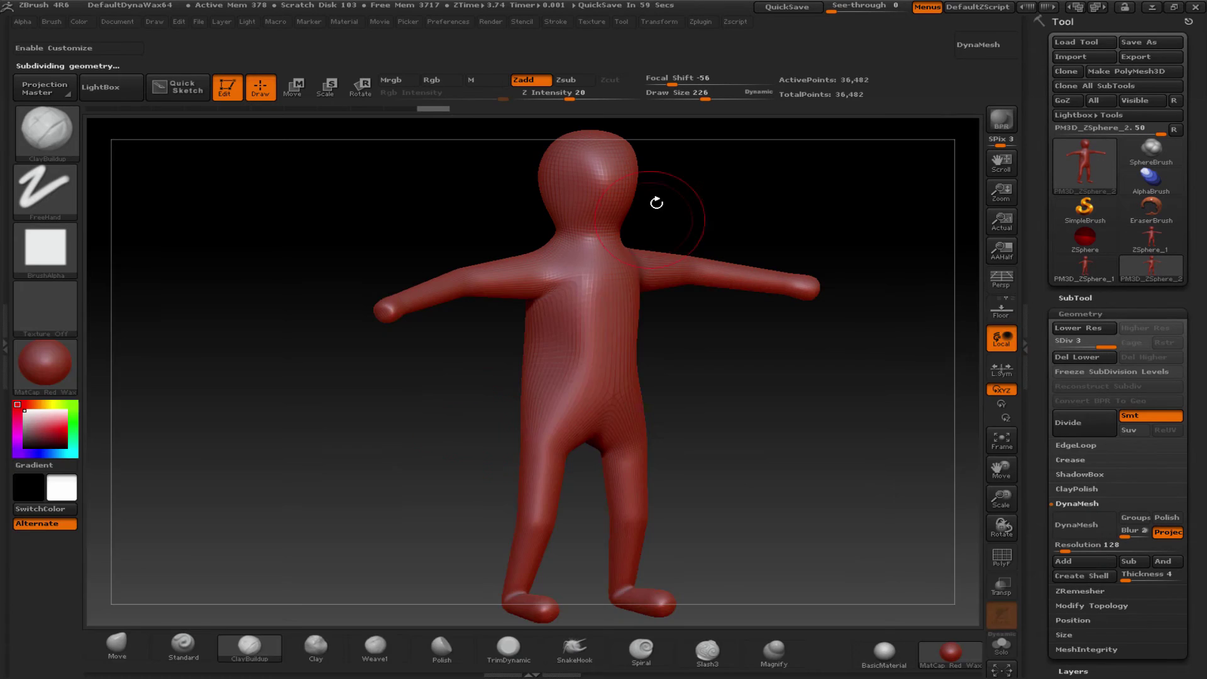
{"action": "left_click_drag", "start_coordinate": [695, 345], "coordinate": [693, 345]}
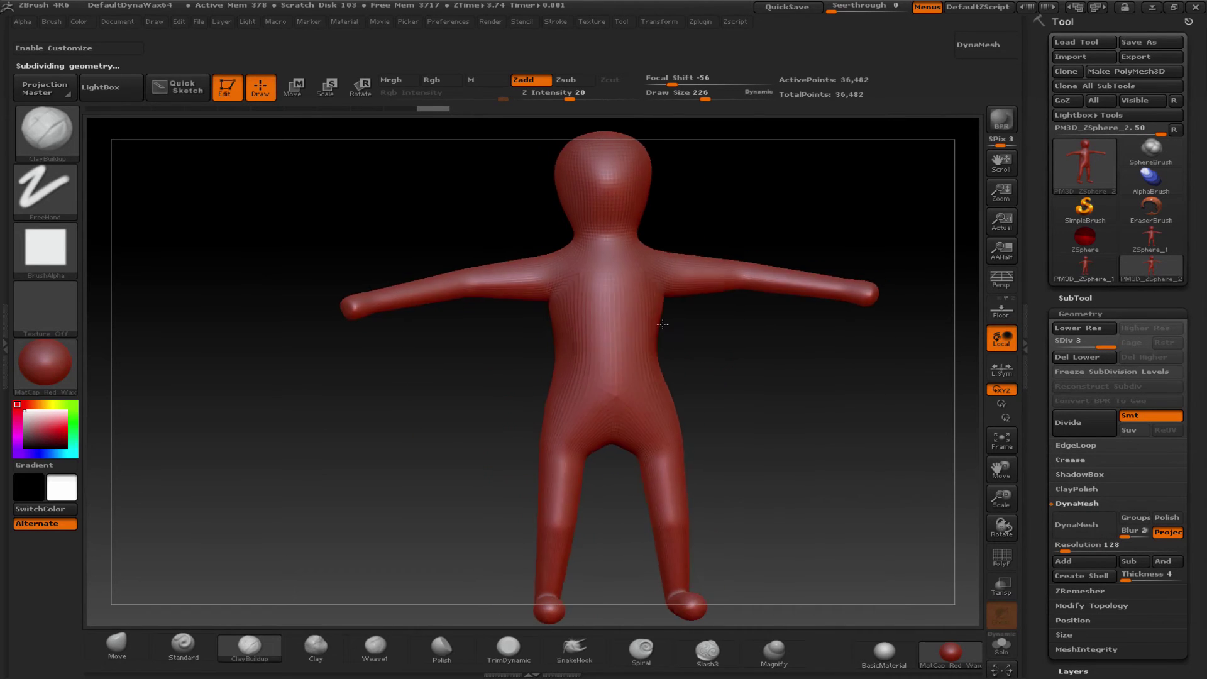
Build up clay across the chest at both the highest and lowest subdivision levels.
{"action": "left_click_drag", "start_coordinate": [635, 271], "coordinate": [566, 302]}
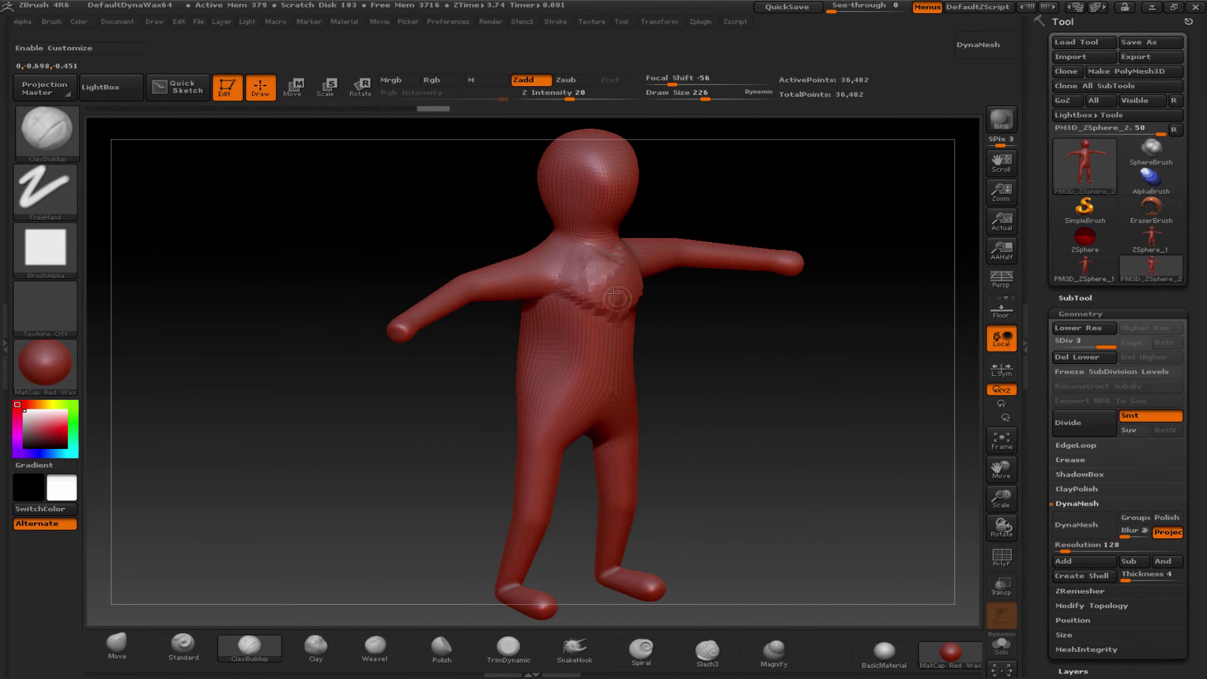
{"action": "left_click", "coordinate": [1081, 346]}
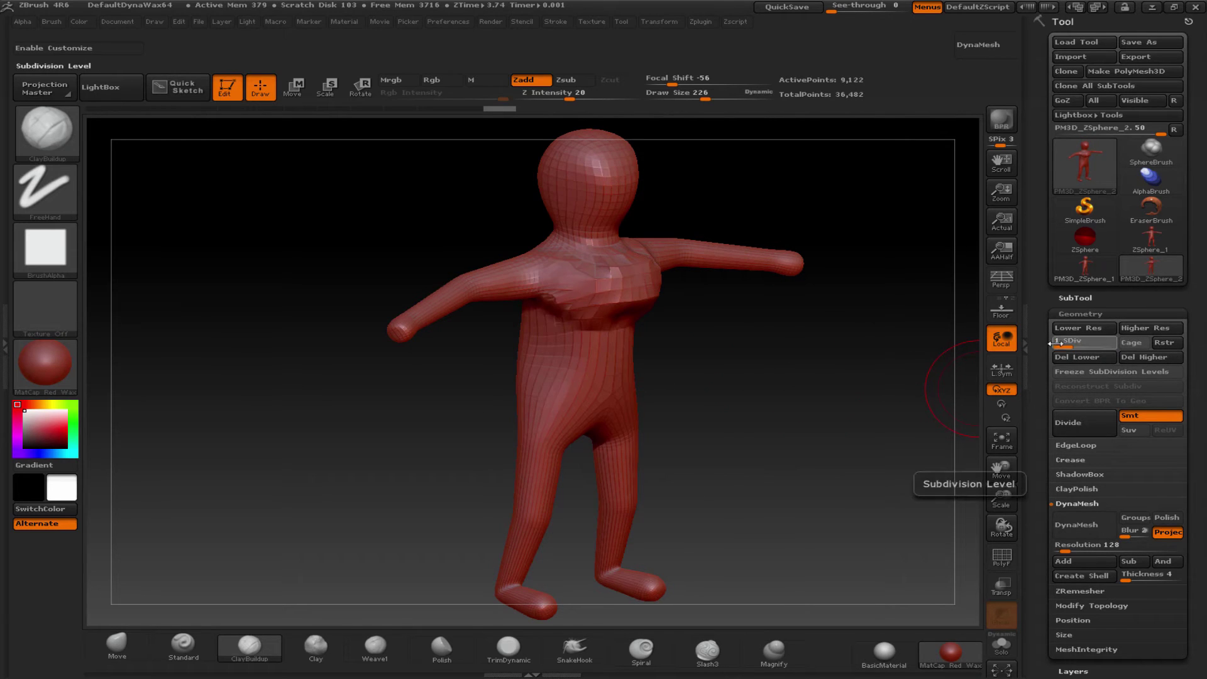
{"action": "left_click", "coordinate": [1062, 346]}
{"action": "left_click_drag", "start_coordinate": [635, 314], "coordinate": [534, 302]}
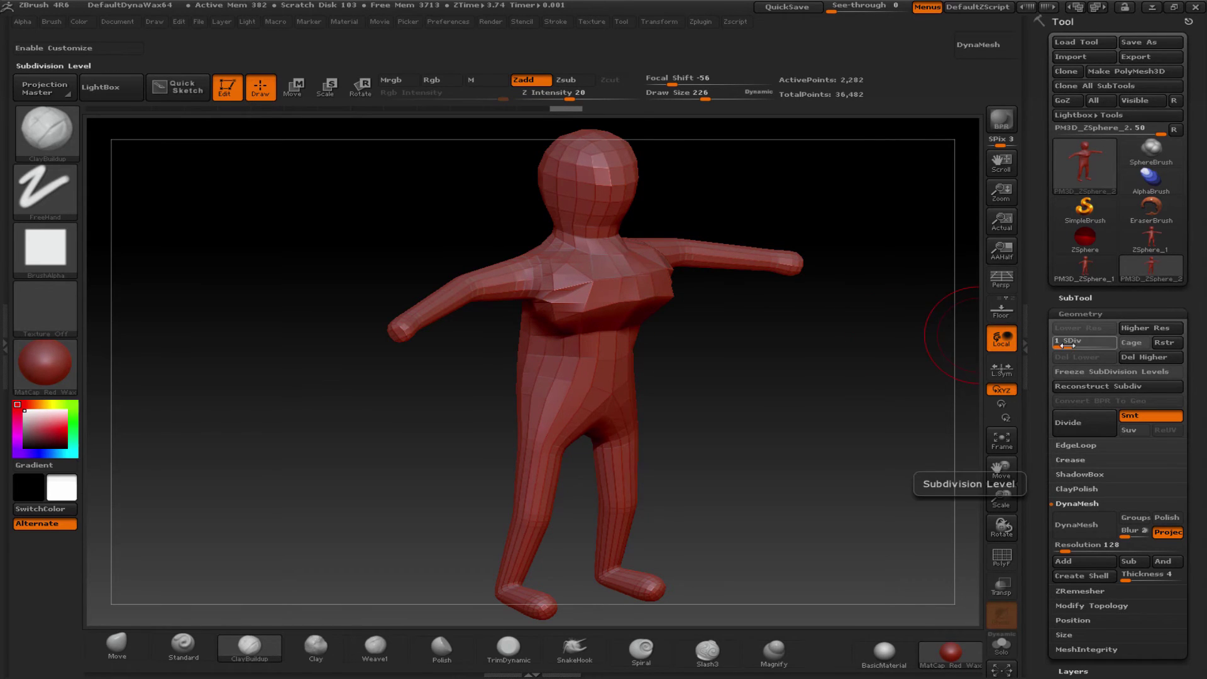
{"action": "left_click", "coordinate": [1097, 348]}
From a front view, add a clay ridge at the lower chest and belly, then return to the lowest level.
{"action": "mouse_move", "coordinate": [765, 345]}
{"action": "left_mouse_down", "text": "shift"}
{"action": "mouse_move", "coordinate": [638, 350]}
{"action": "mouse_move", "coordinate": [616, 311]}
{"action": "left_mouse_up", "text": "shift"}
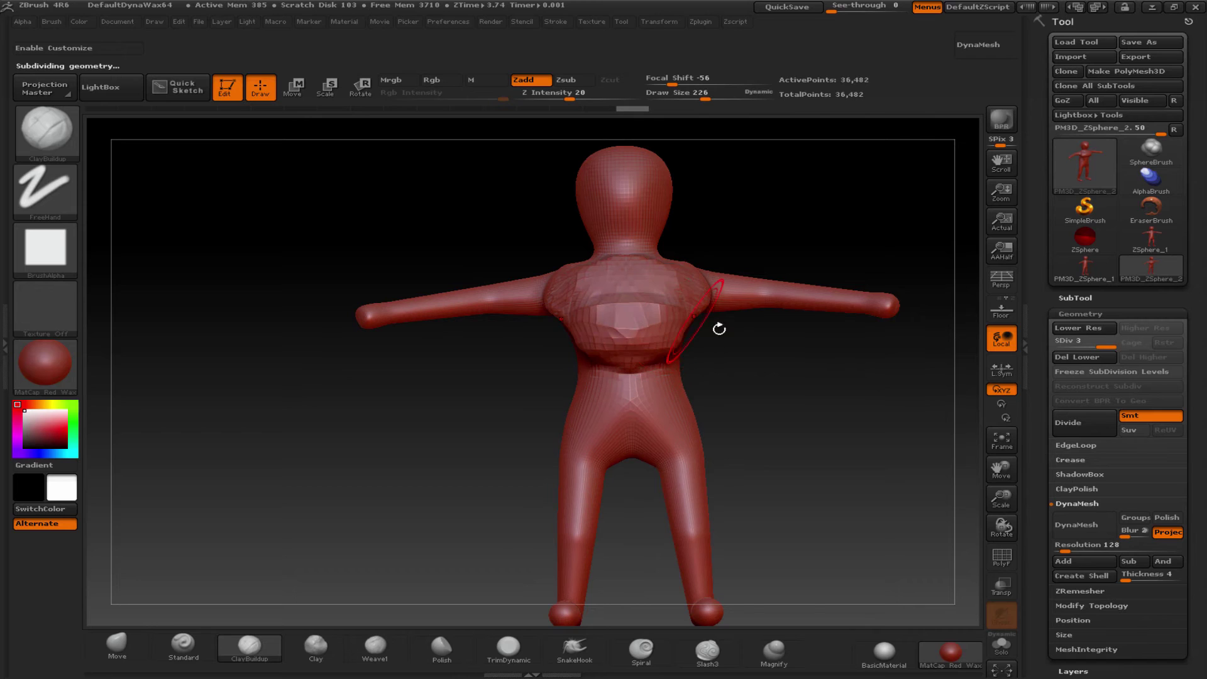
{"action": "left_click_drag", "start_coordinate": [798, 396], "coordinate": [823, 421]}
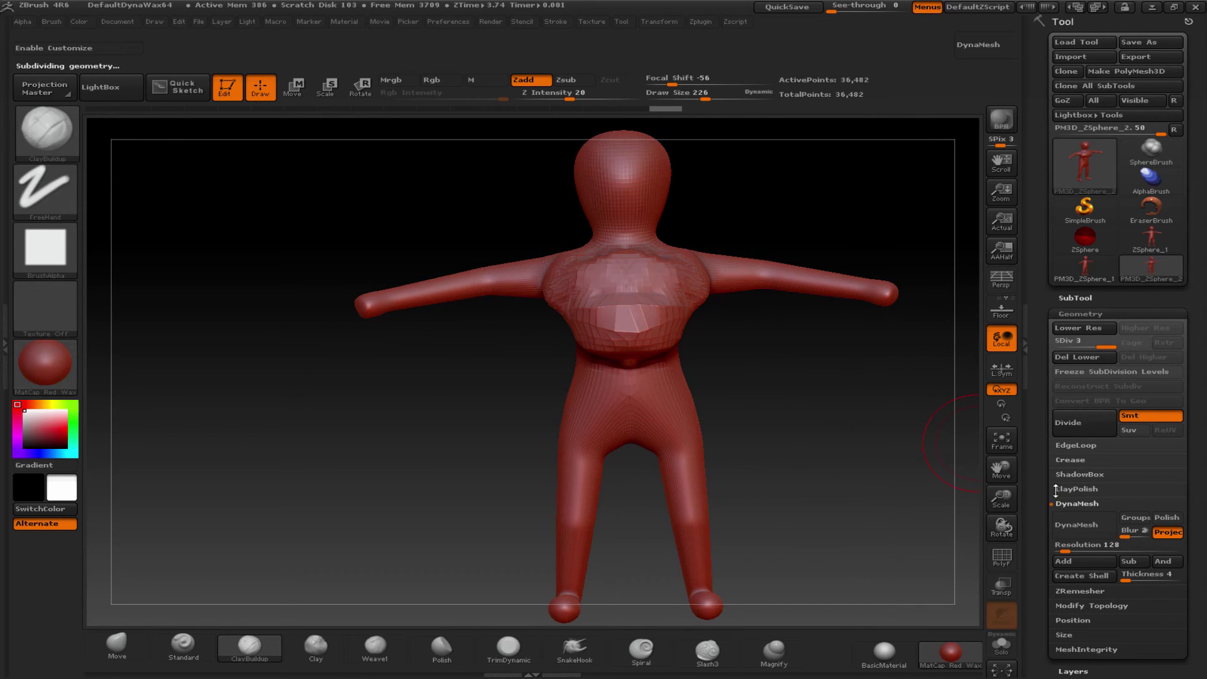
{"action": "key", "text": "ctrl"}
{"action": "key", "text": "shift+d"}
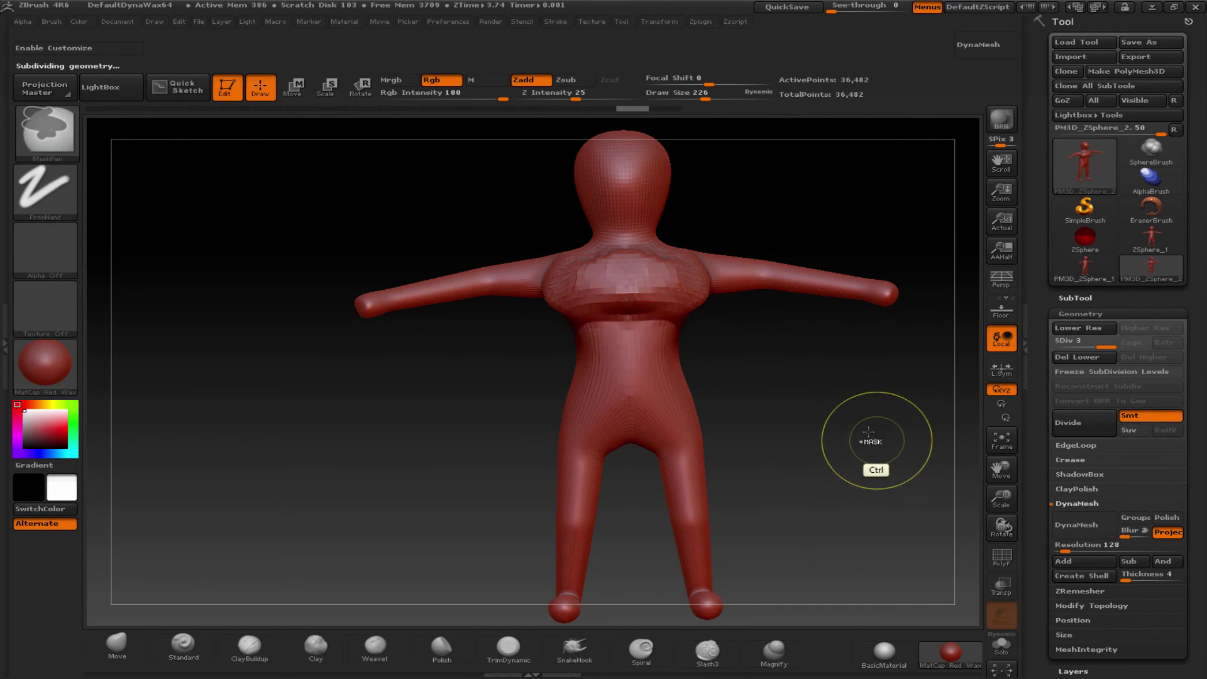
{"action": "key", "text": "shift+d"}
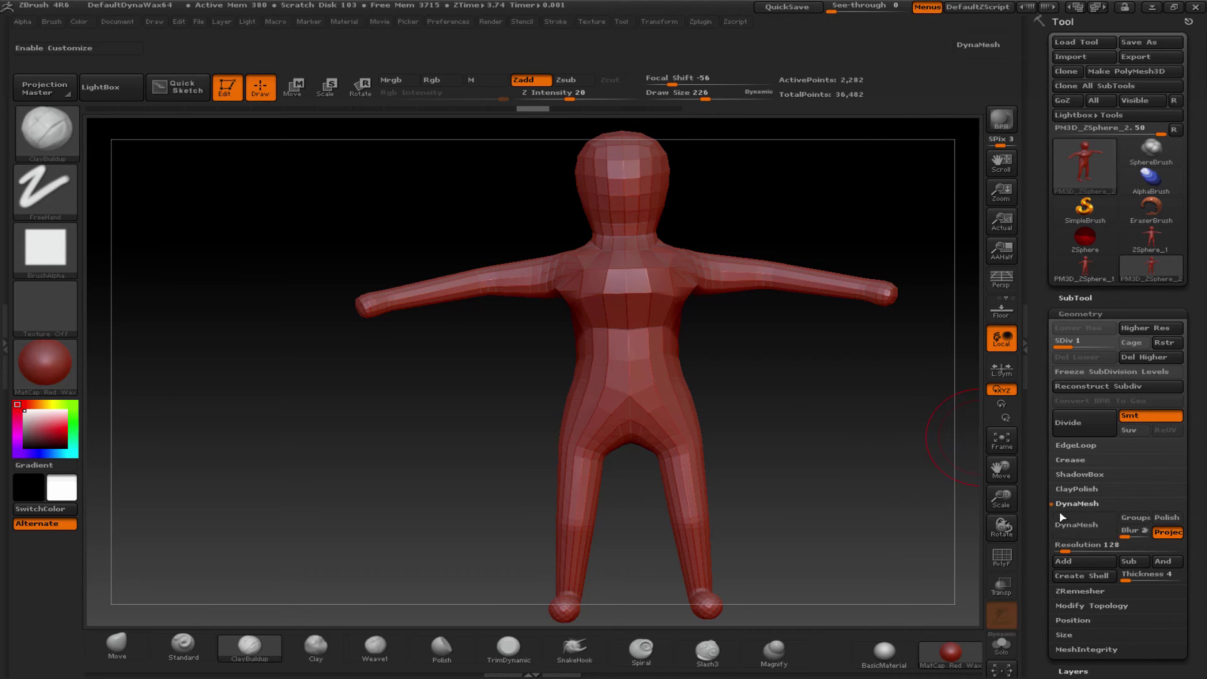
Start DynaMesh and confirm freezing the subdivision levels.
{"action": "left_click", "coordinate": [1075, 531]}
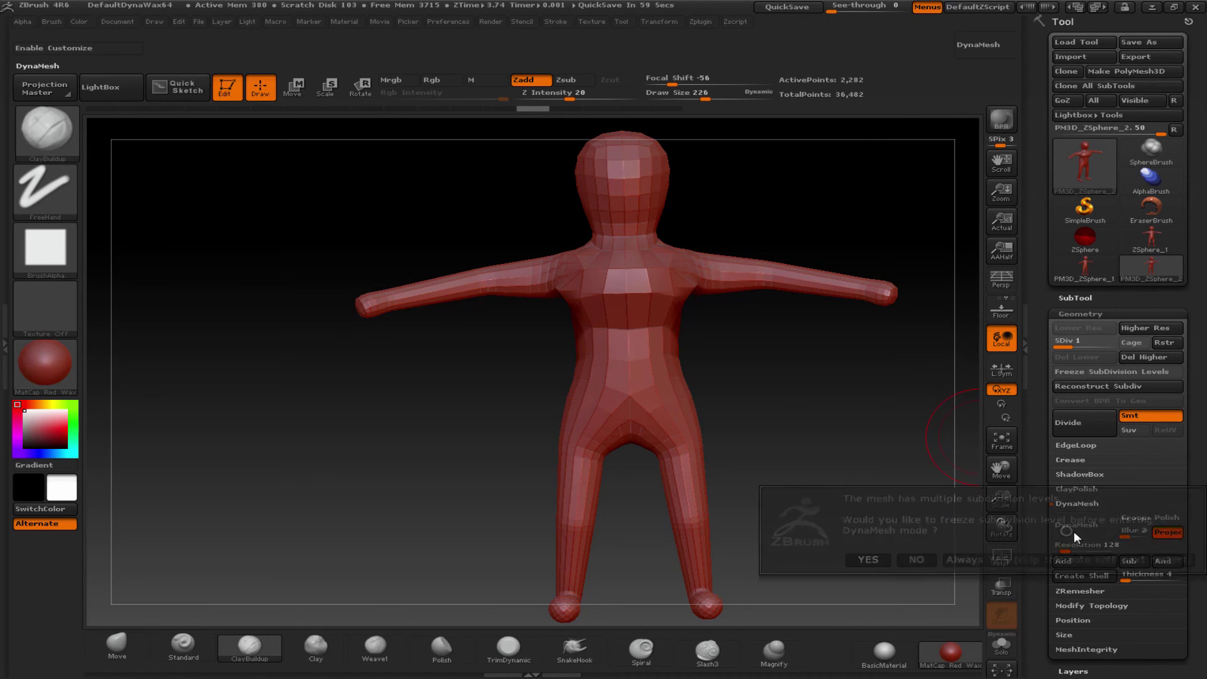
{"action": "left_click", "coordinate": [867, 562]}
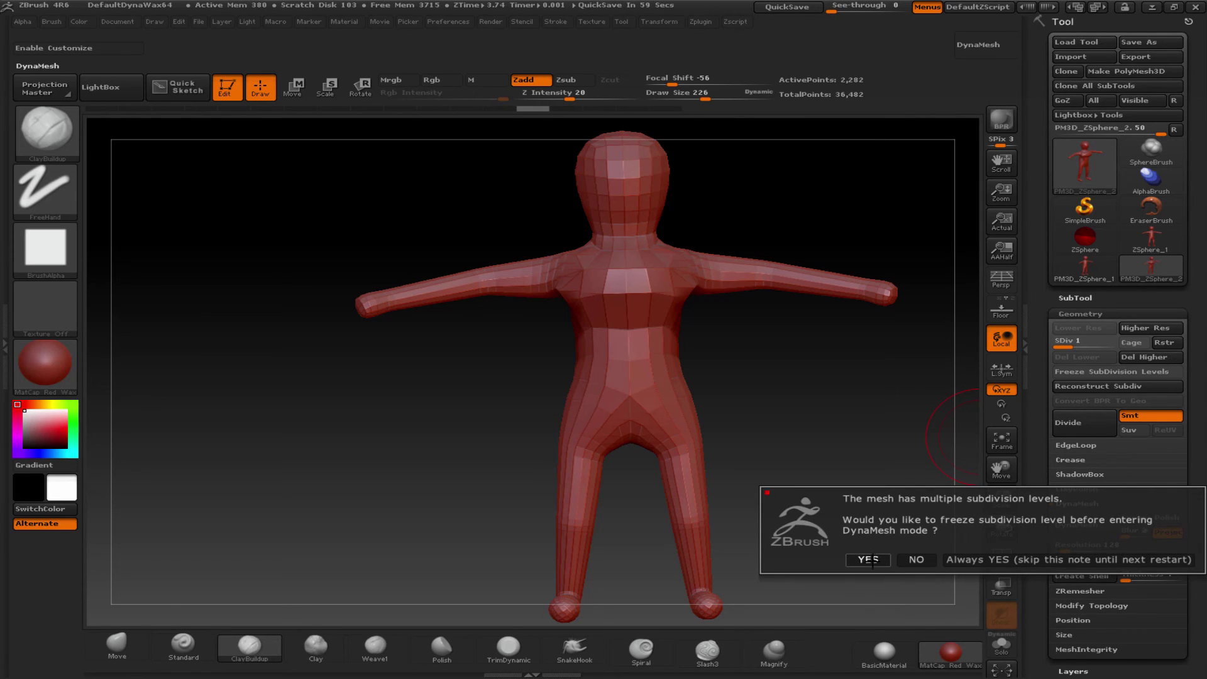
{"action": "left_click", "coordinate": [871, 560]}
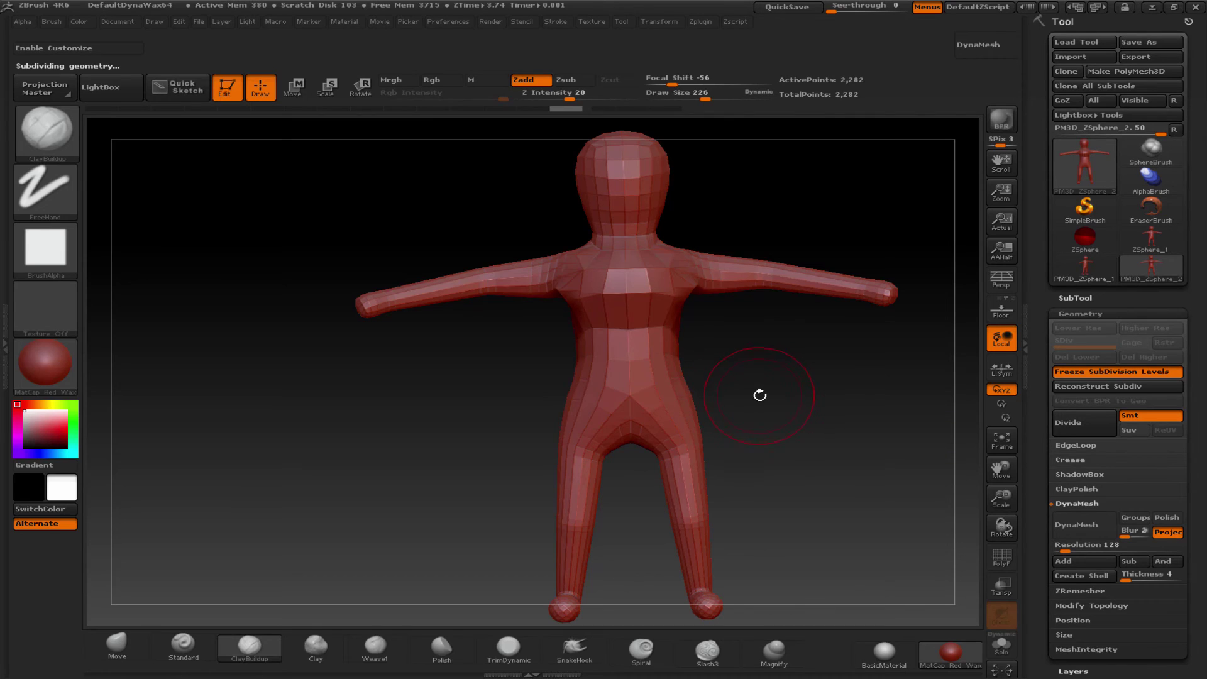
Rotate to a three-quarter view of the chest, then mask the whole figure and clear the mask.
{"action": "mouse_move", "coordinate": [760, 395]}
{"action": "left_mouse_down"}
{"action": "mouse_move", "coordinate": [800, 390]}
{"action": "mouse_move", "coordinate": [728, 378]}
{"action": "left_mouse_up"}
{"action": "left_click_drag", "start_coordinate": [654, 289], "coordinate": [557, 352]}
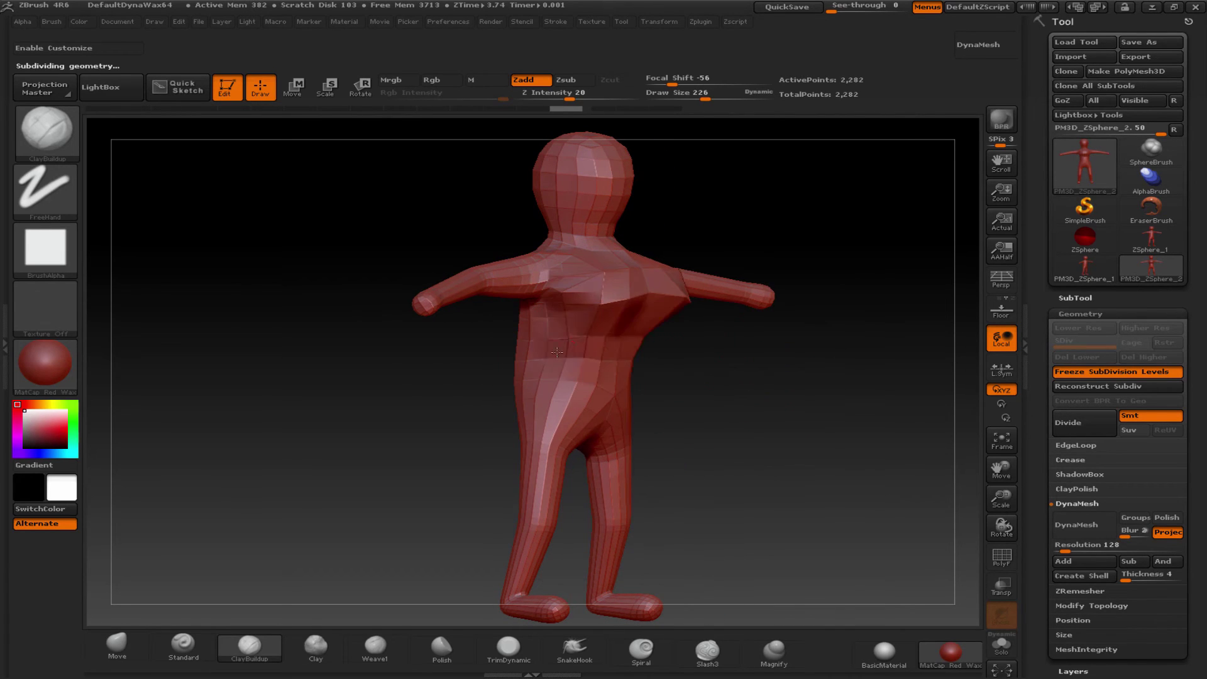
{"action": "left_click", "coordinate": [720, 373], "text": "ctrl"}
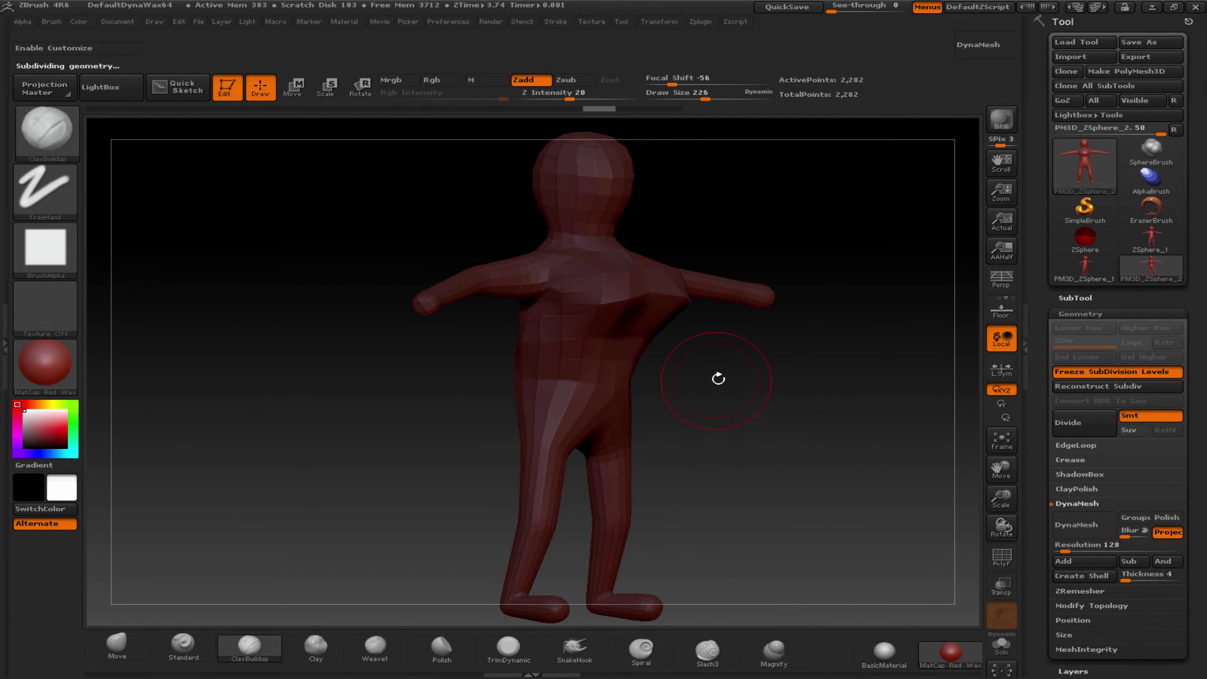
{"action": "left_click", "coordinate": [714, 387], "text": "ctrl"}
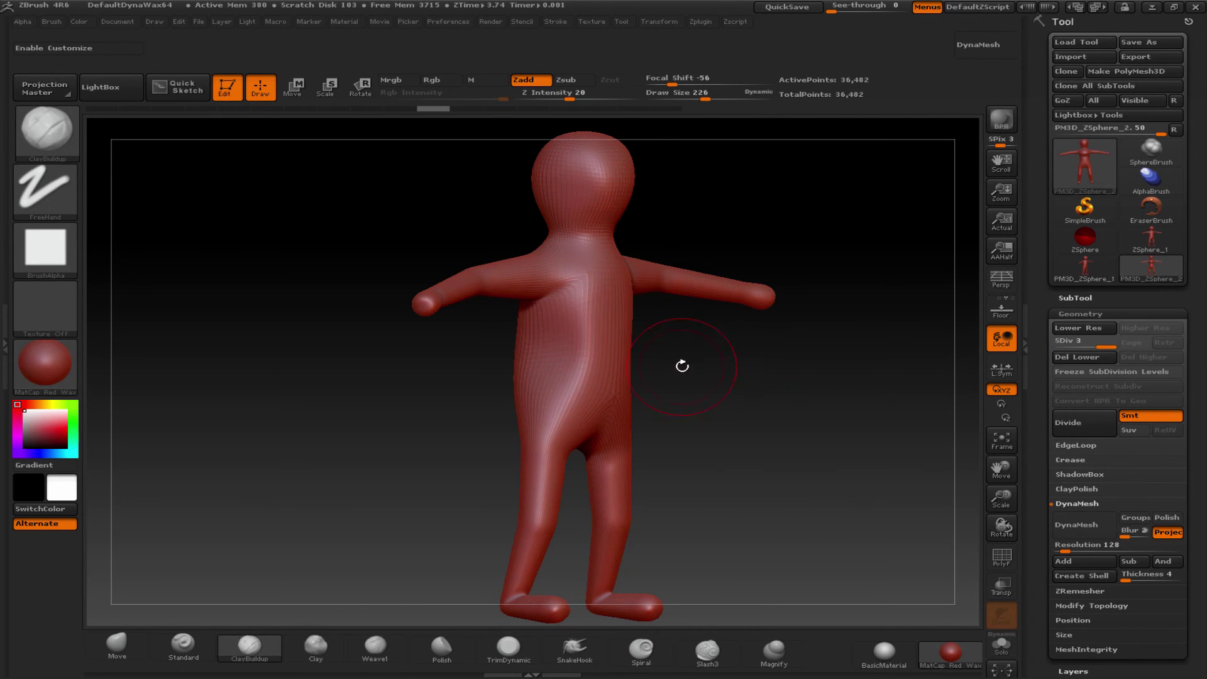
{"action": "mouse_move", "coordinate": [733, 345]}
{"action": "left_mouse_down"}
{"action": "mouse_move", "coordinate": [736, 358]}
{"action": "mouse_move", "coordinate": [722, 350]}
{"action": "left_mouse_up"}
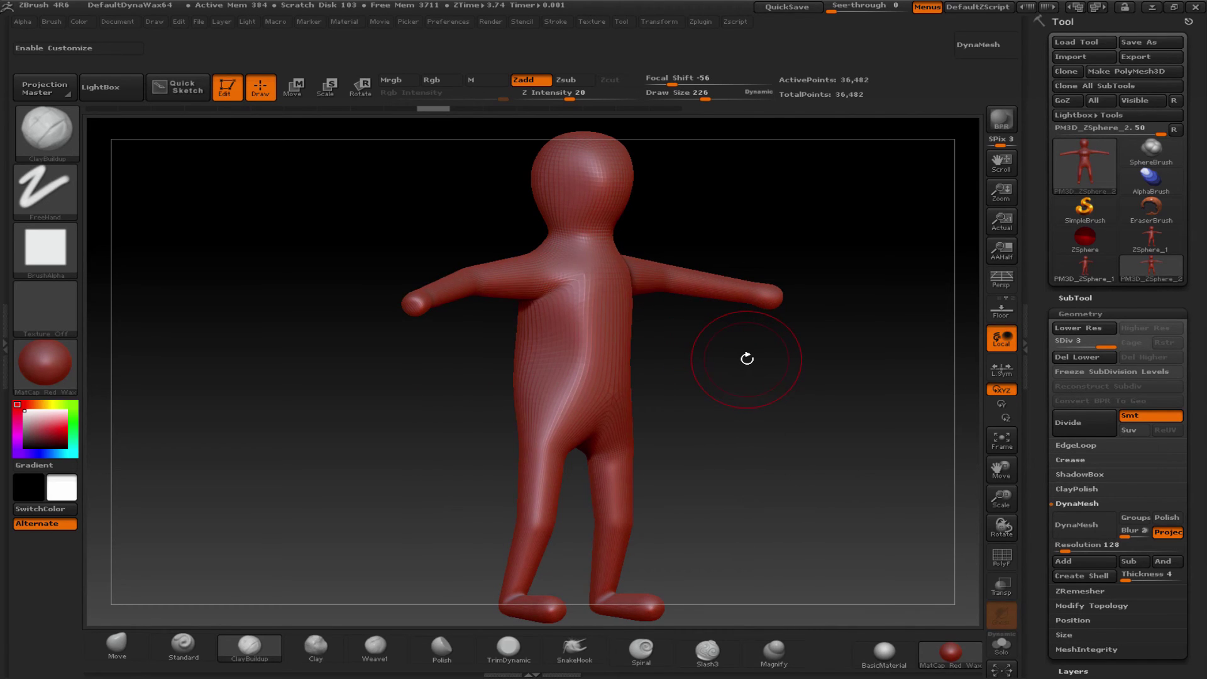